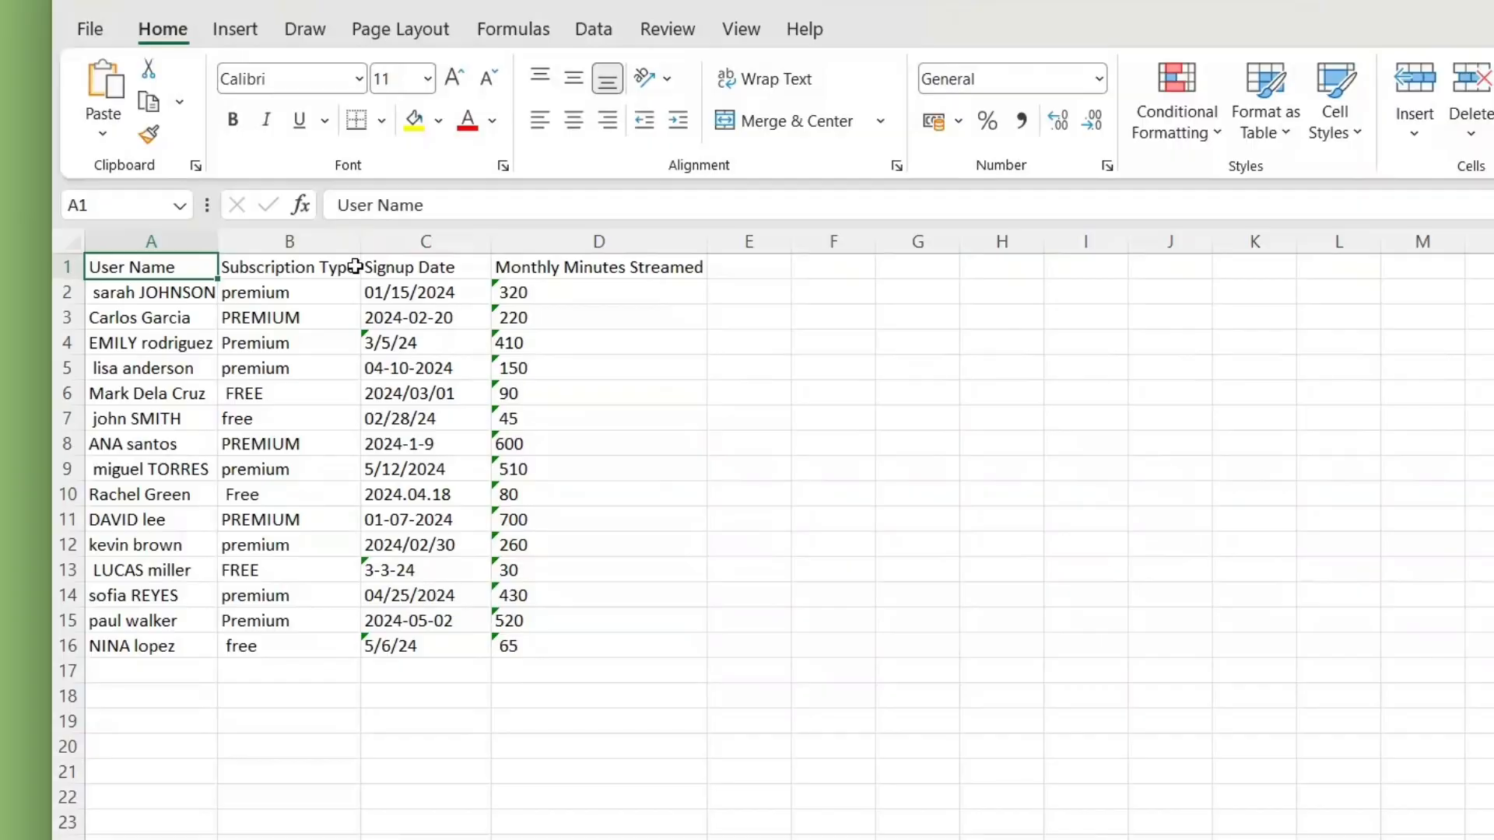
Step: Examine the Subscription Type, Signup Date and Monthly Minutes Streamed headers and a date entry in the messy data
click(349, 267)
click(418, 267)
double_click(453, 272)
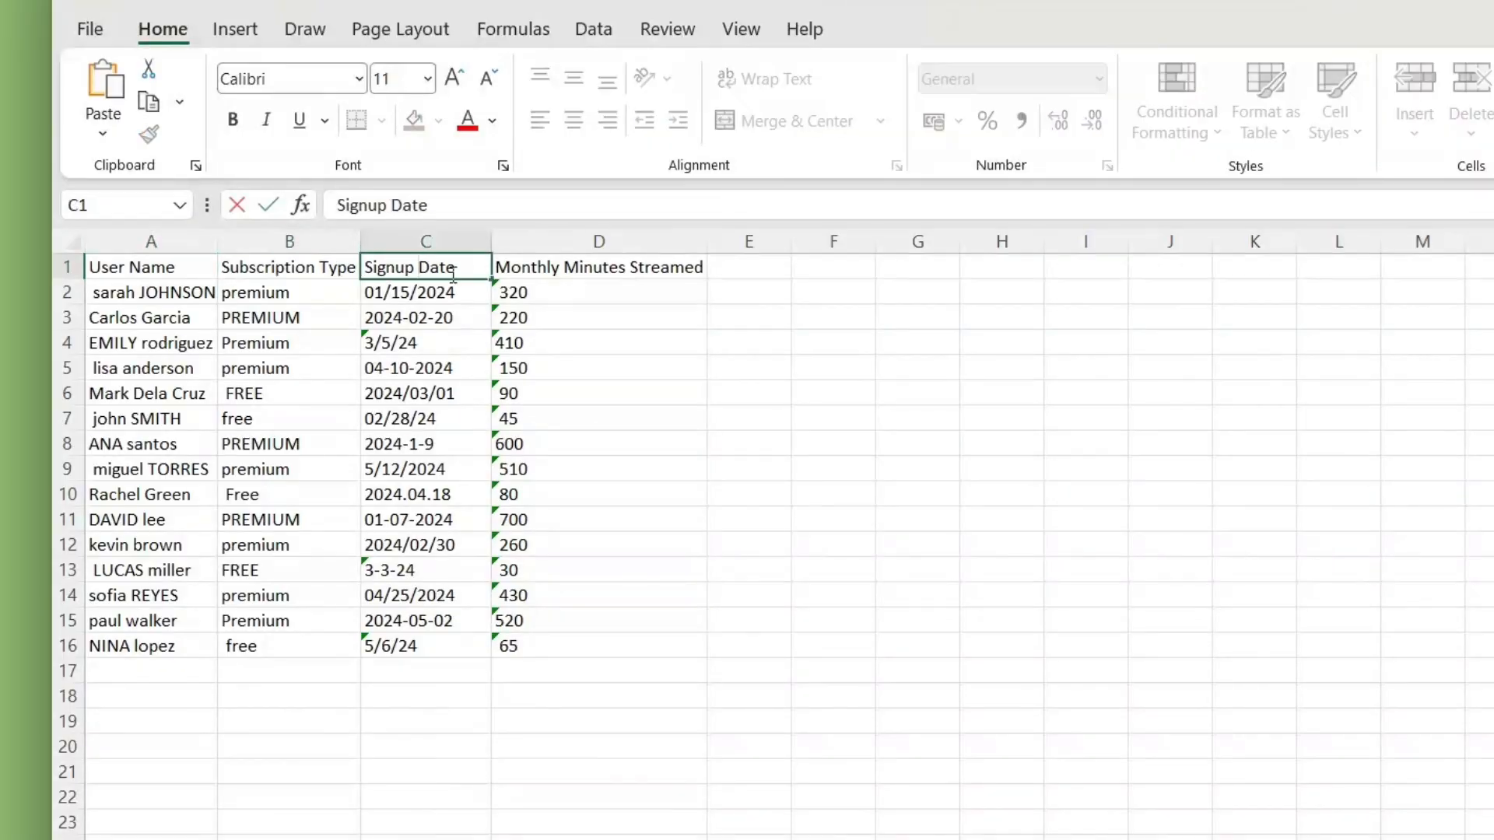
double_click(566, 272)
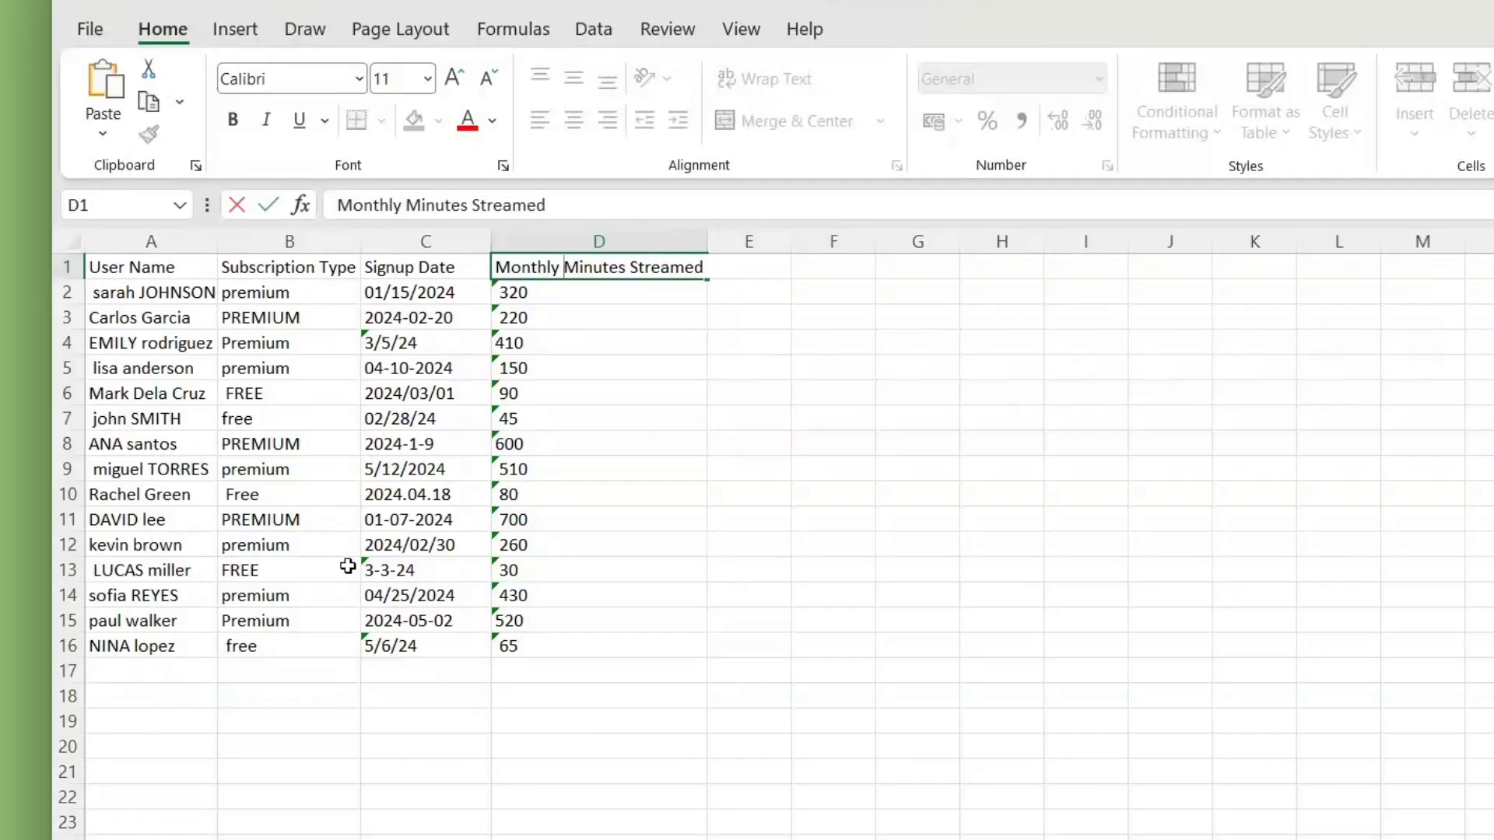
click(439, 342)
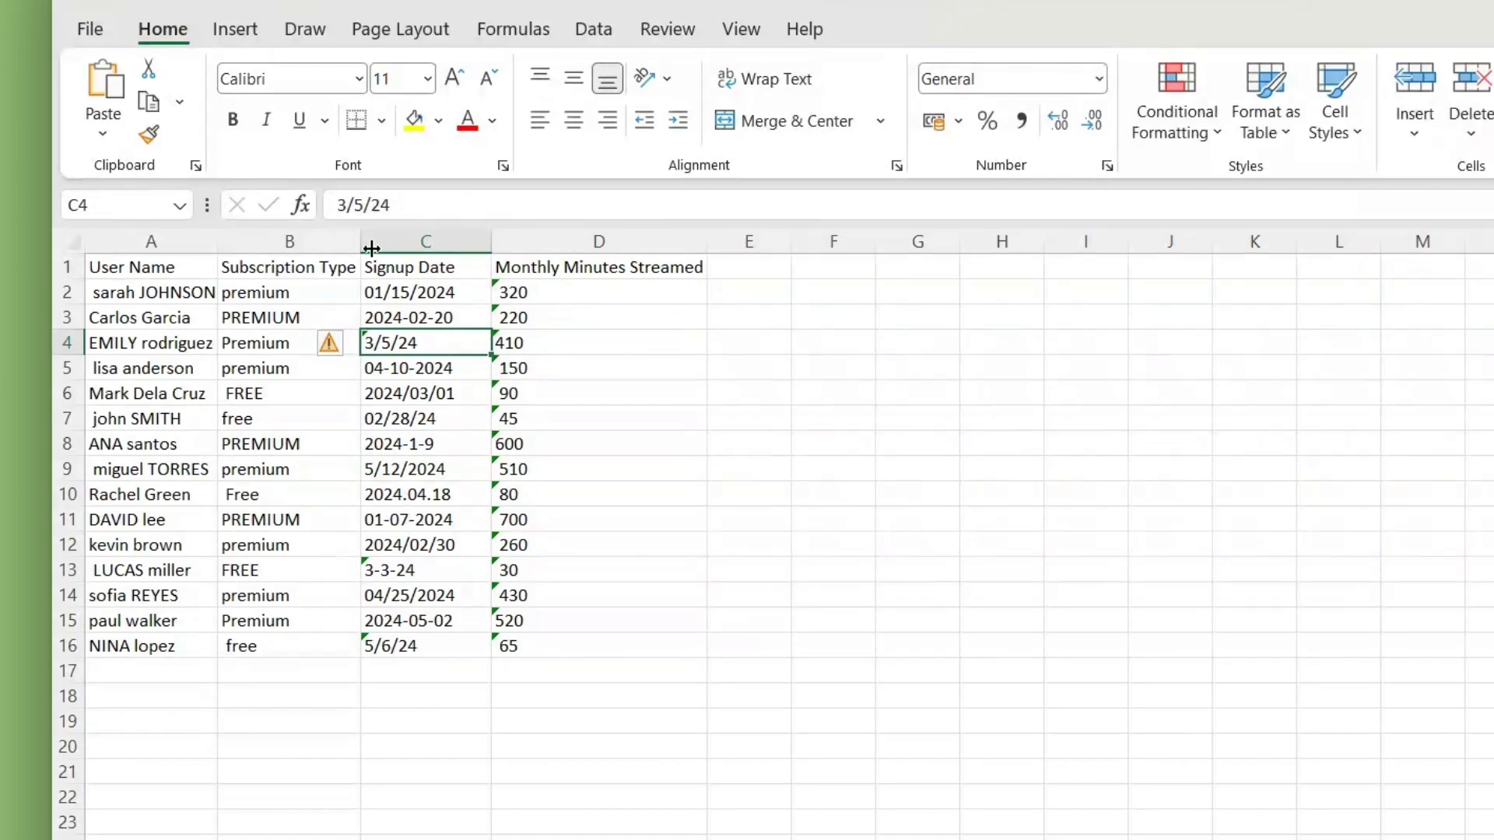
Step: Examine the capitalization and spacing of the entries in the Subscription Type column
click(230, 271)
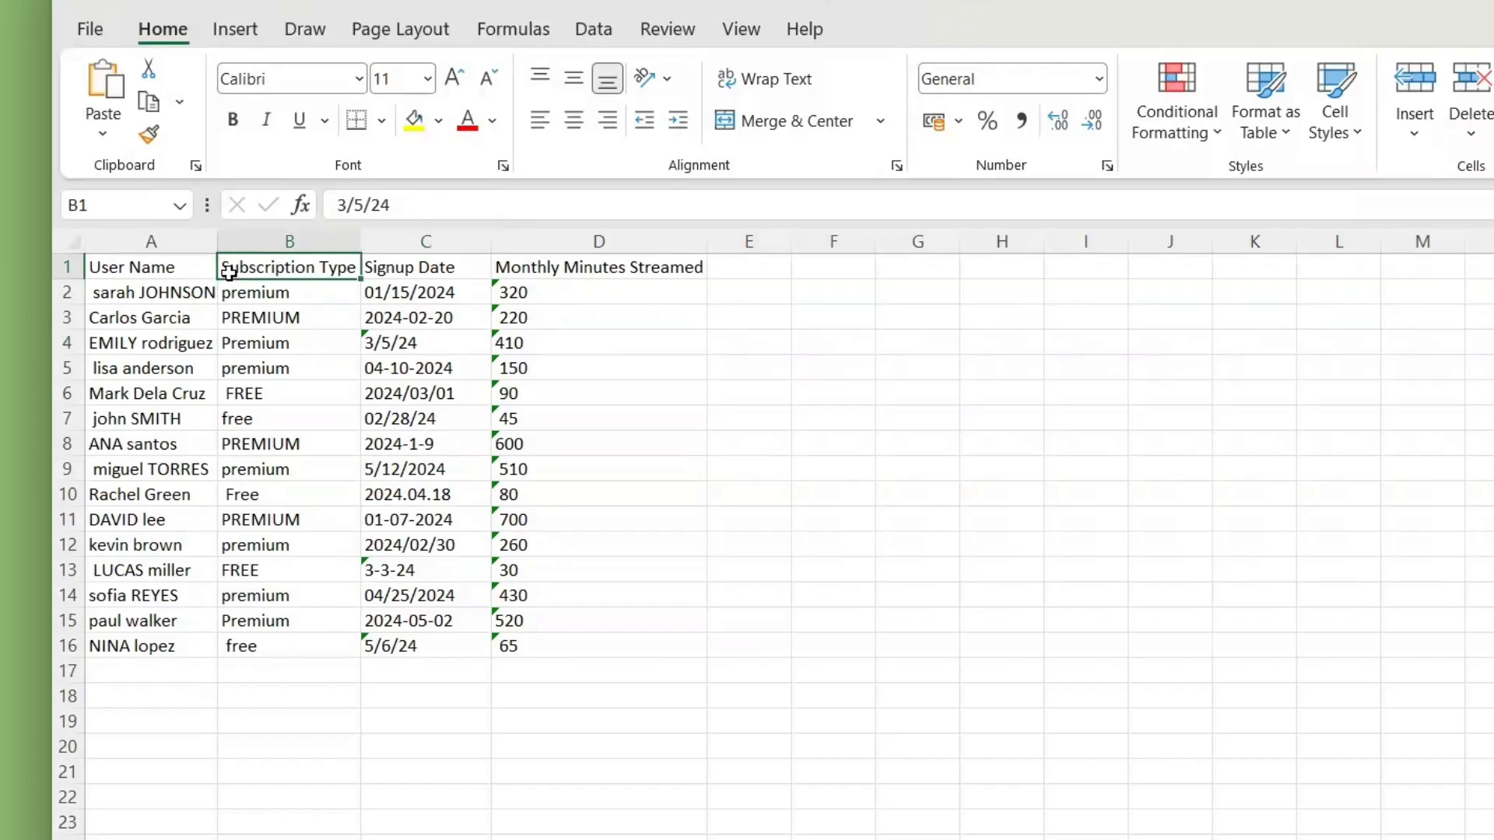
click(248, 317)
click(246, 386)
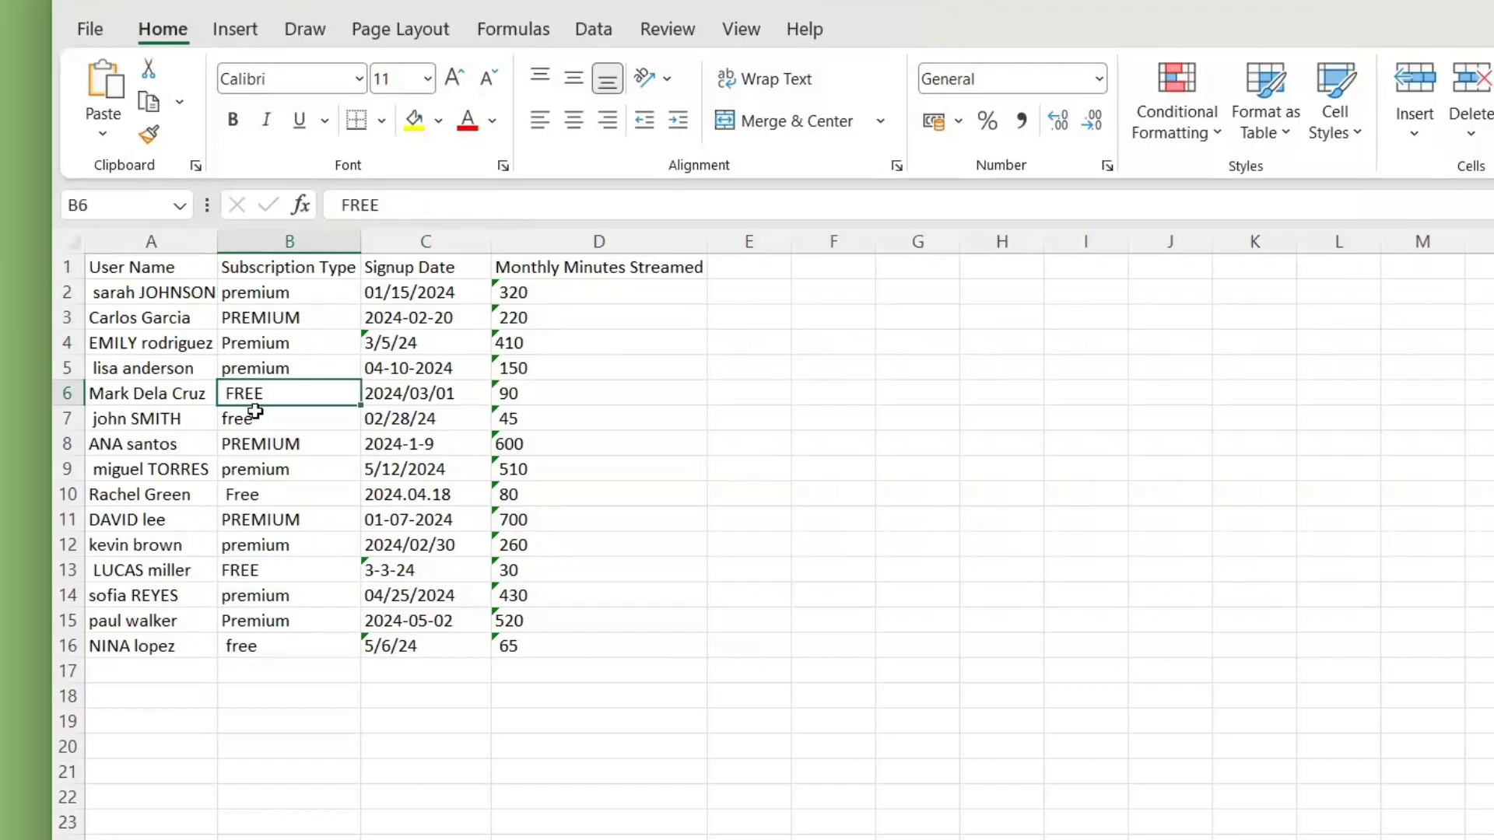
click(285, 450)
click(292, 518)
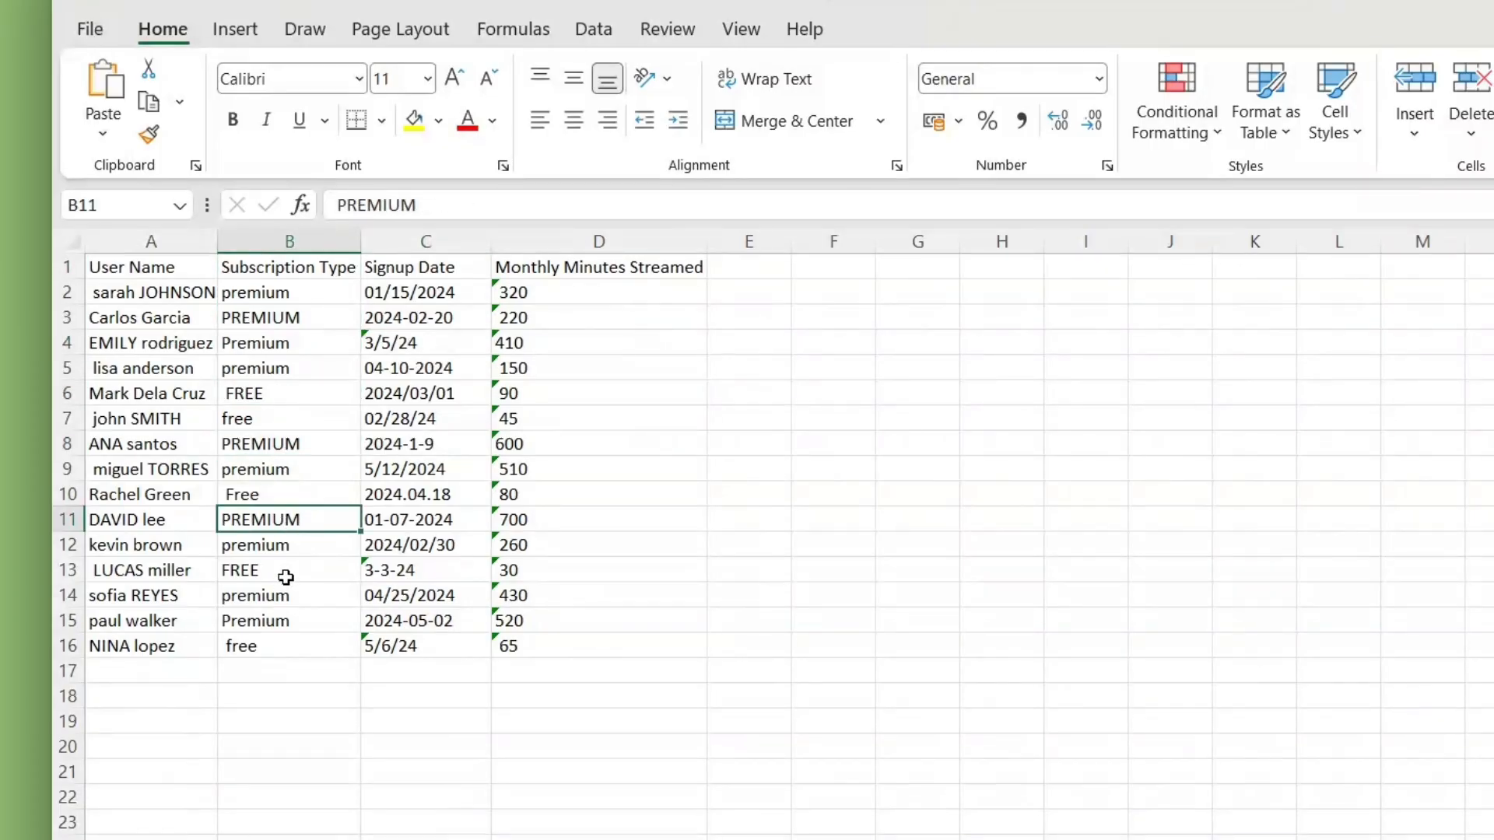
click(289, 573)
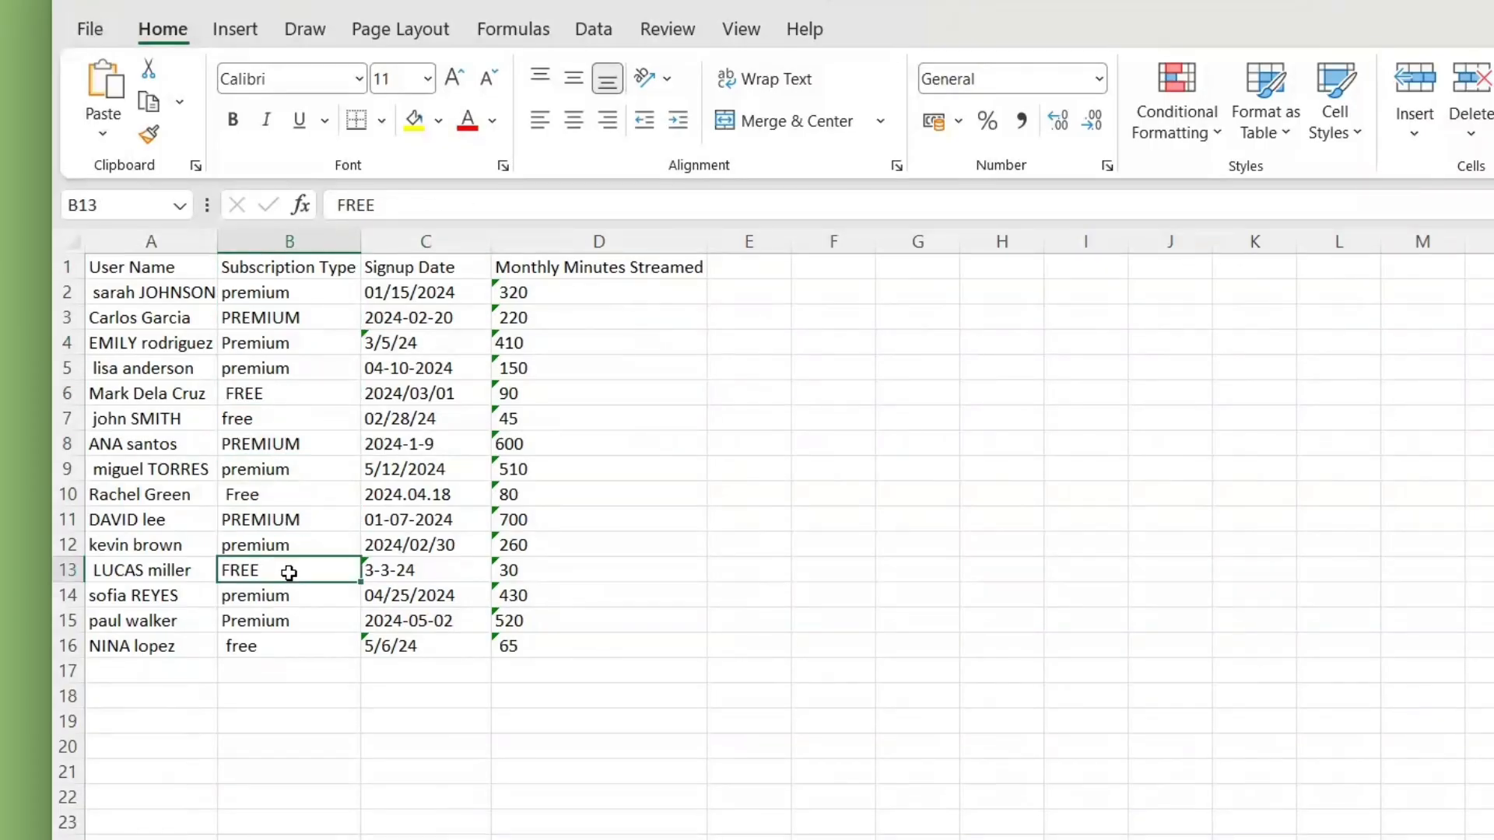
click(323, 371)
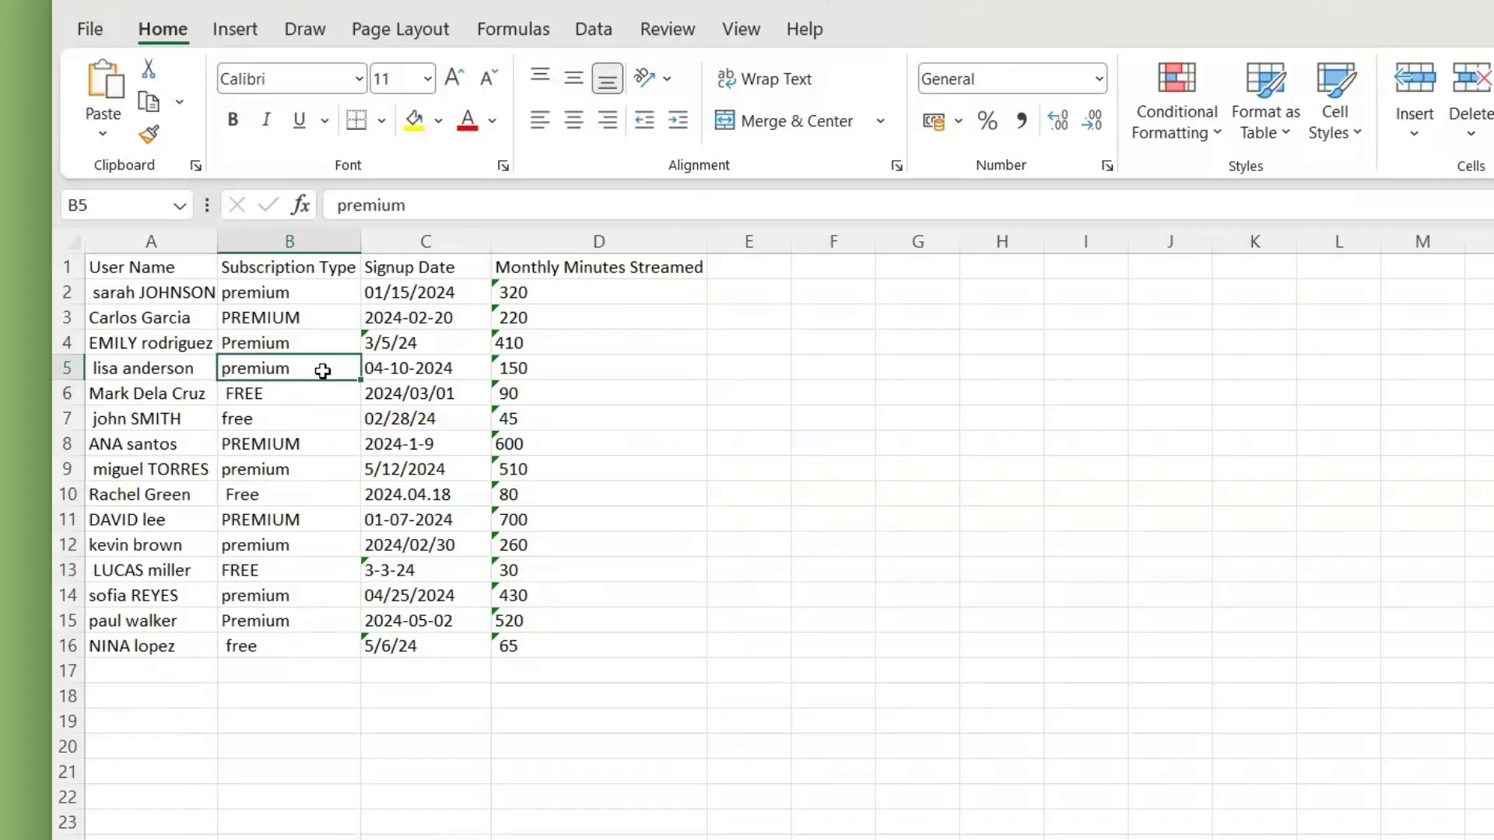
click(306, 423)
click(299, 497)
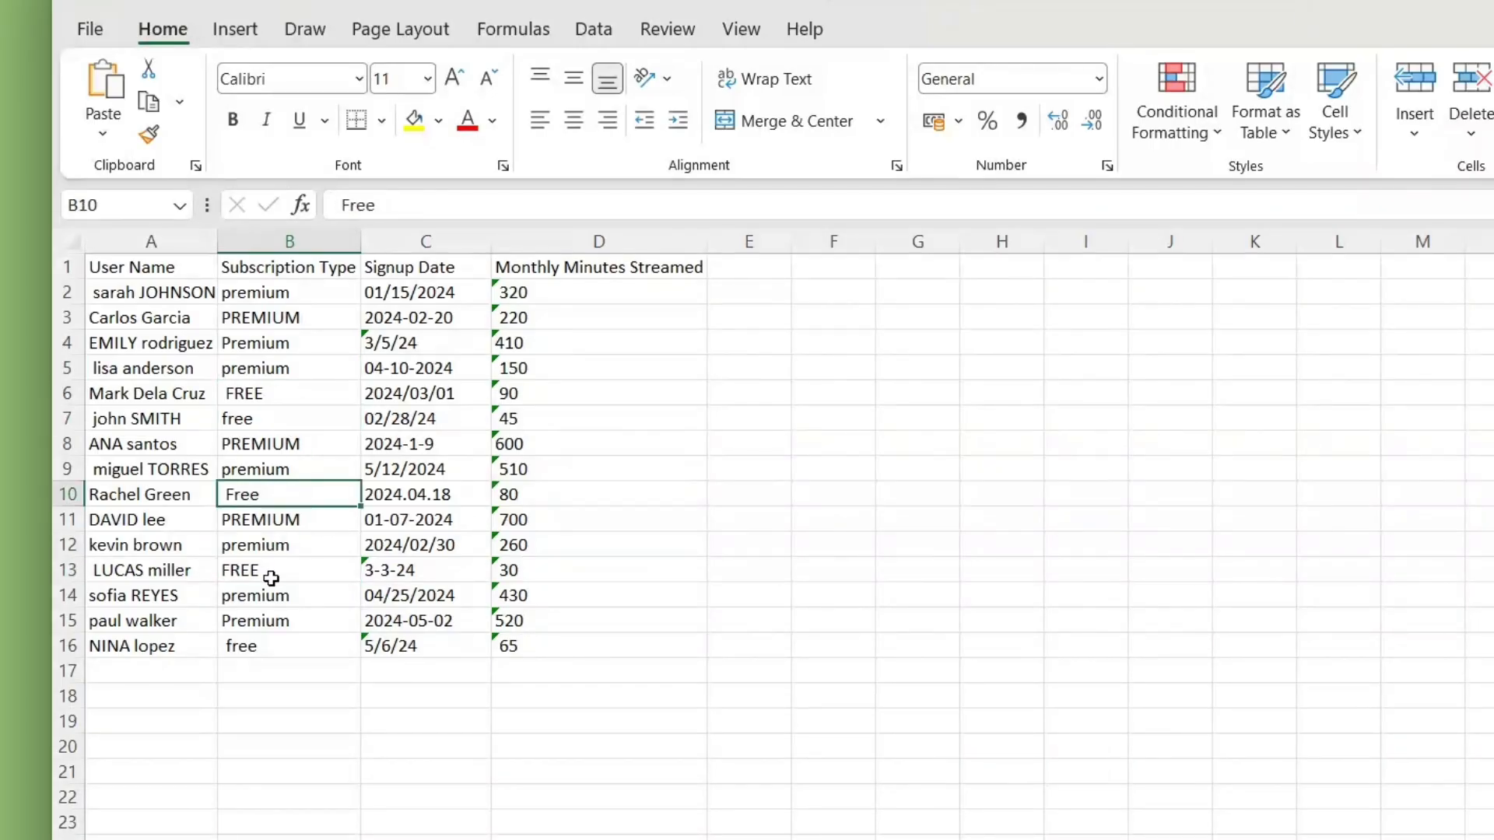
Step: Inspect the date formats in the Signup Date column and the capitalization and leading spaces in the User Name column
click(397, 272)
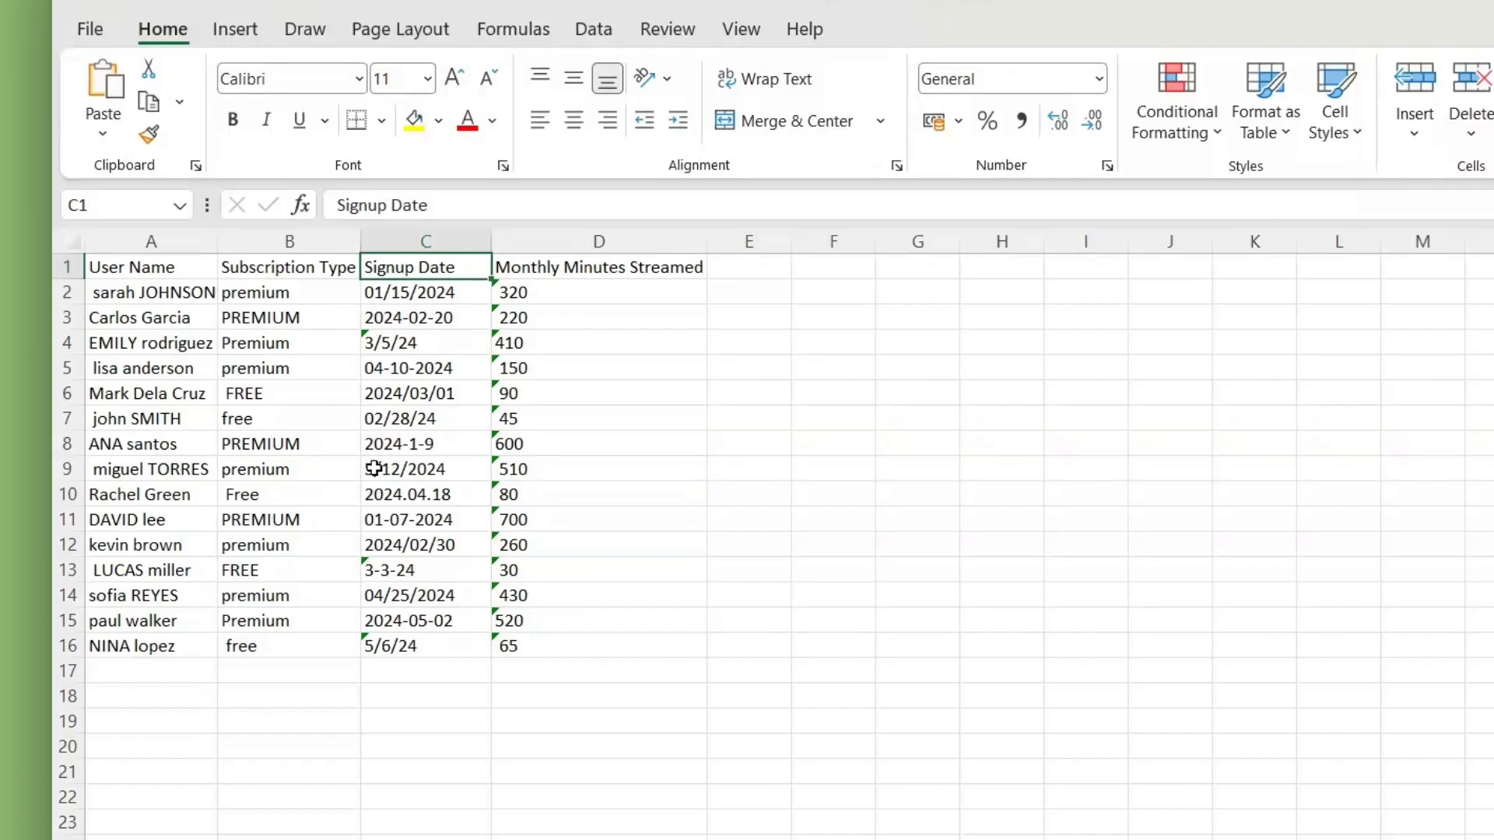
click(447, 322)
click(454, 294)
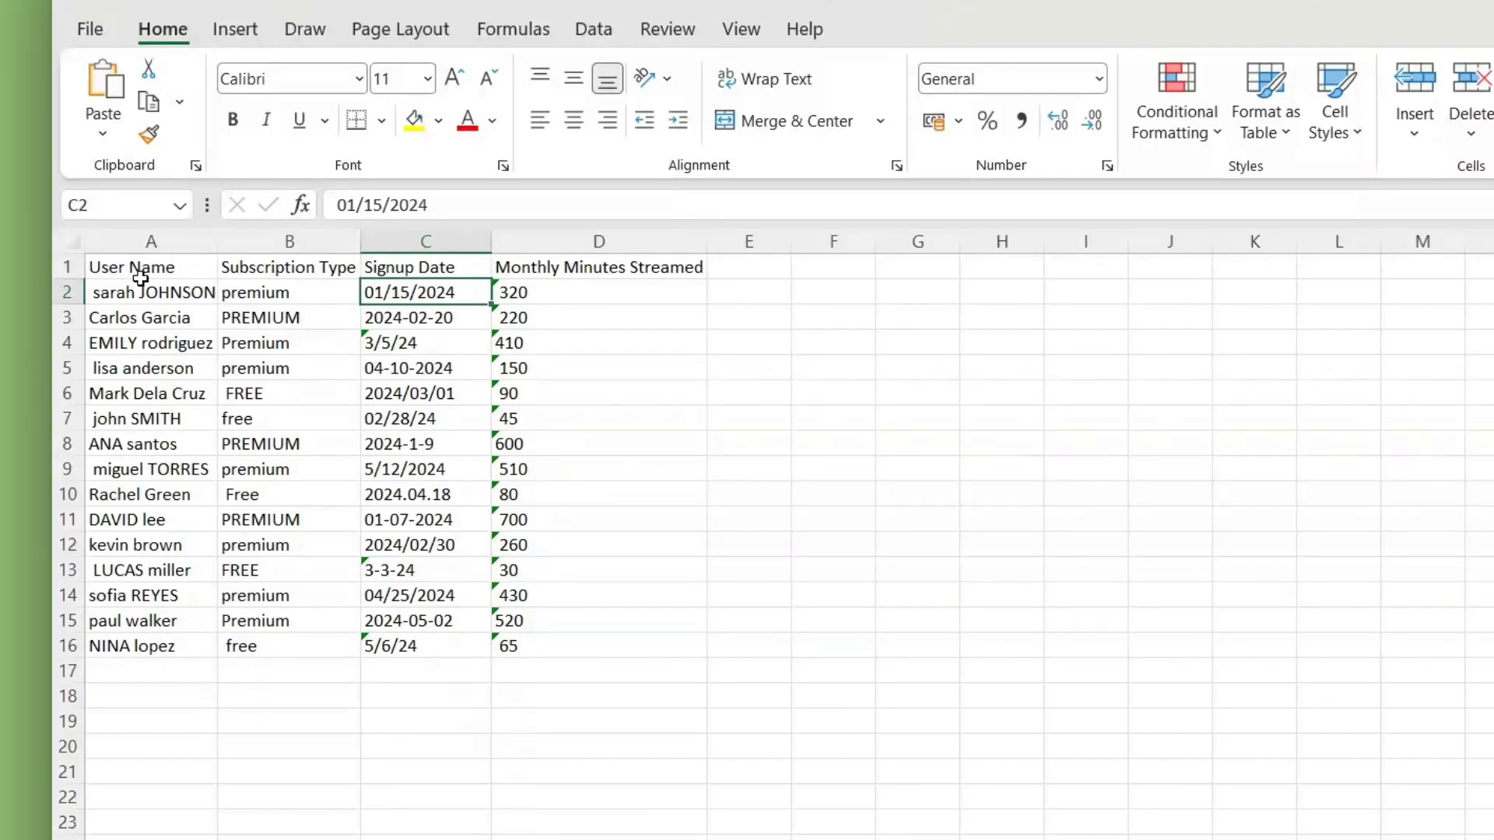
click(179, 267)
click(160, 293)
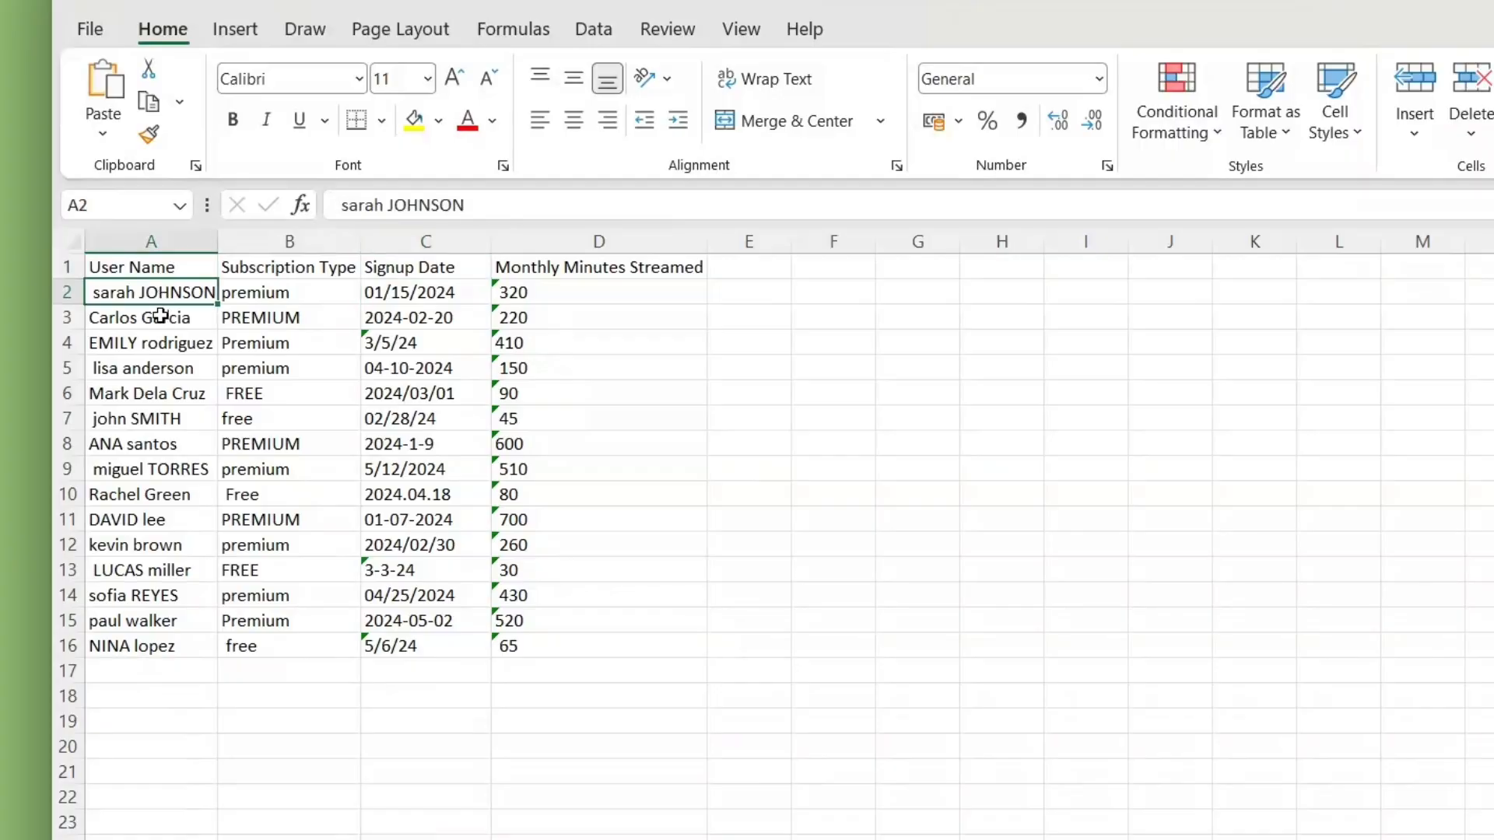
double_click(156, 421)
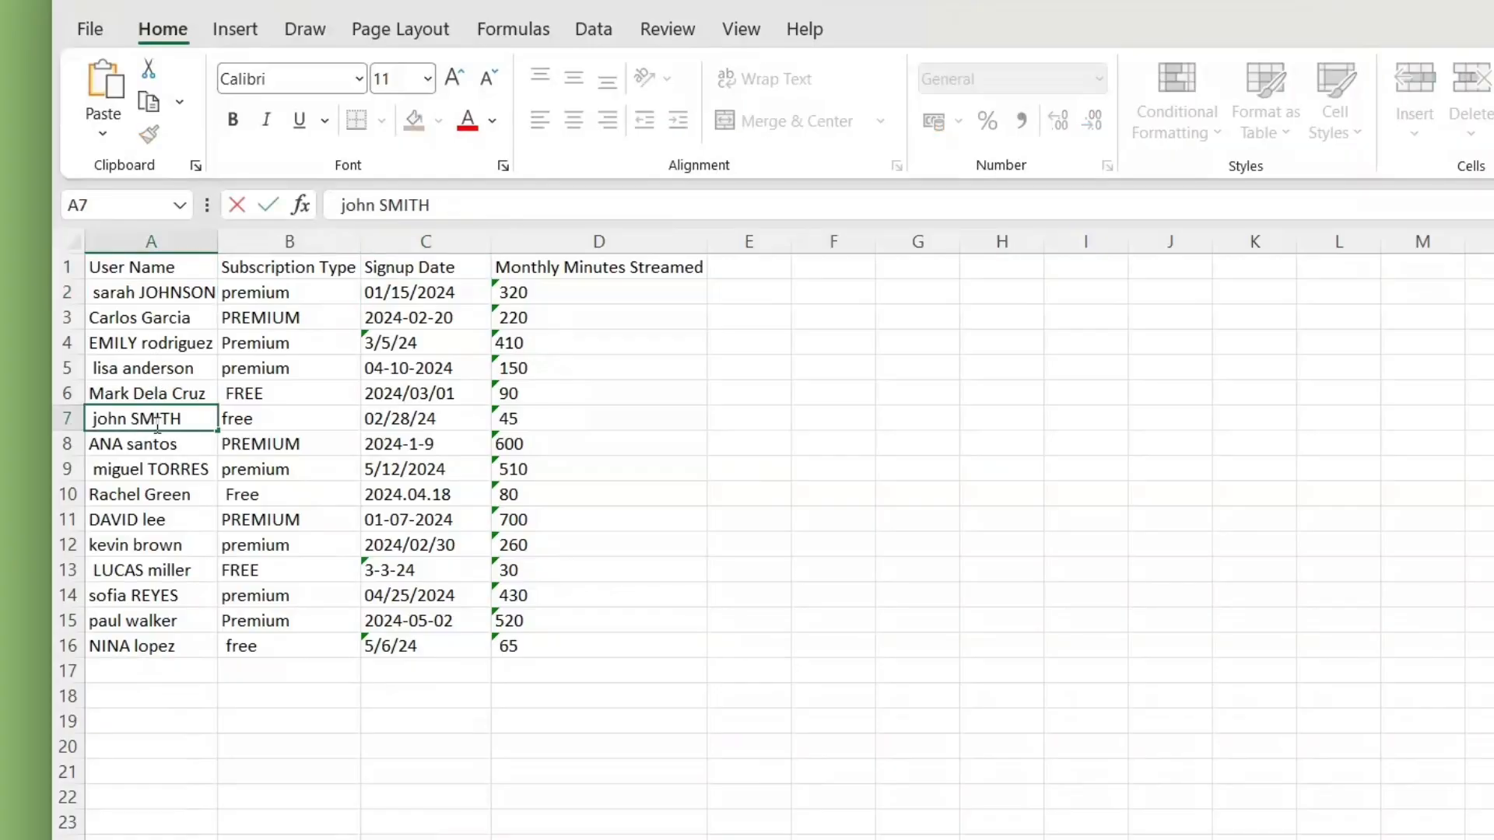
click(99, 467)
click(92, 570)
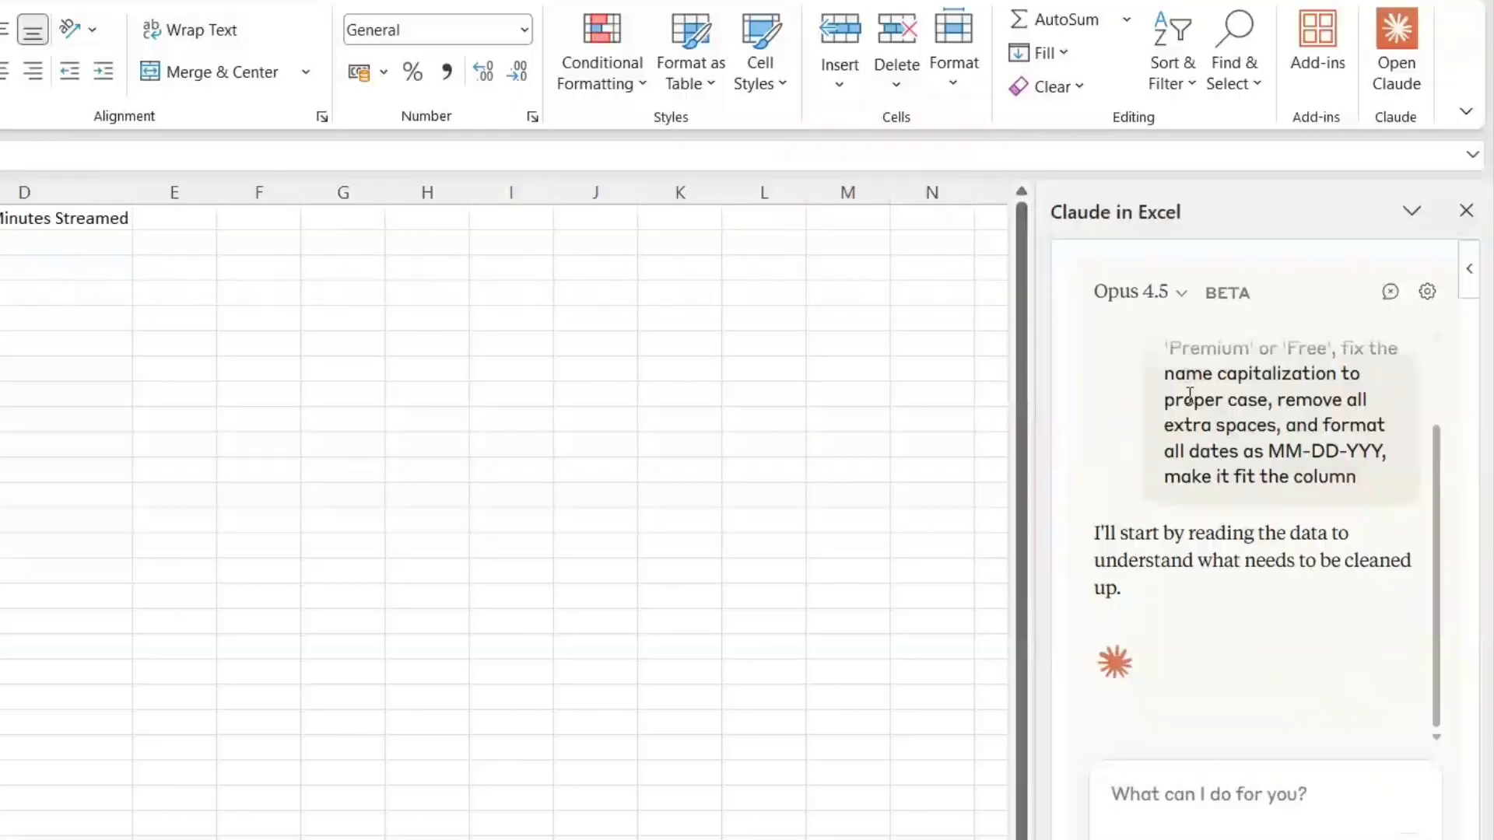
Step: Read through the data cleanup request and Claude's reply in the chat
scroll(1190, 395, up, 2)
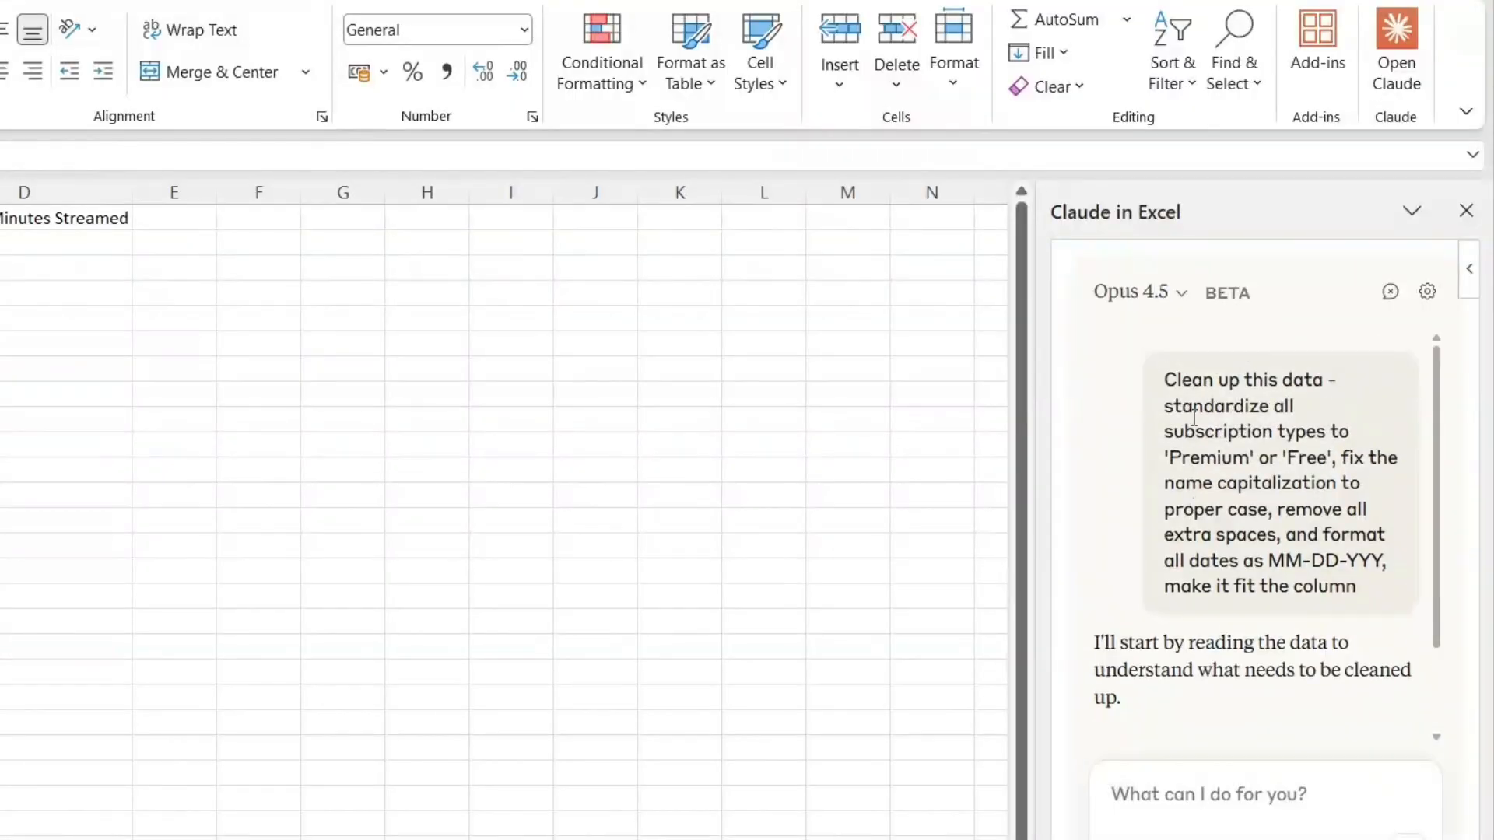
scroll(1194, 437, down, 3)
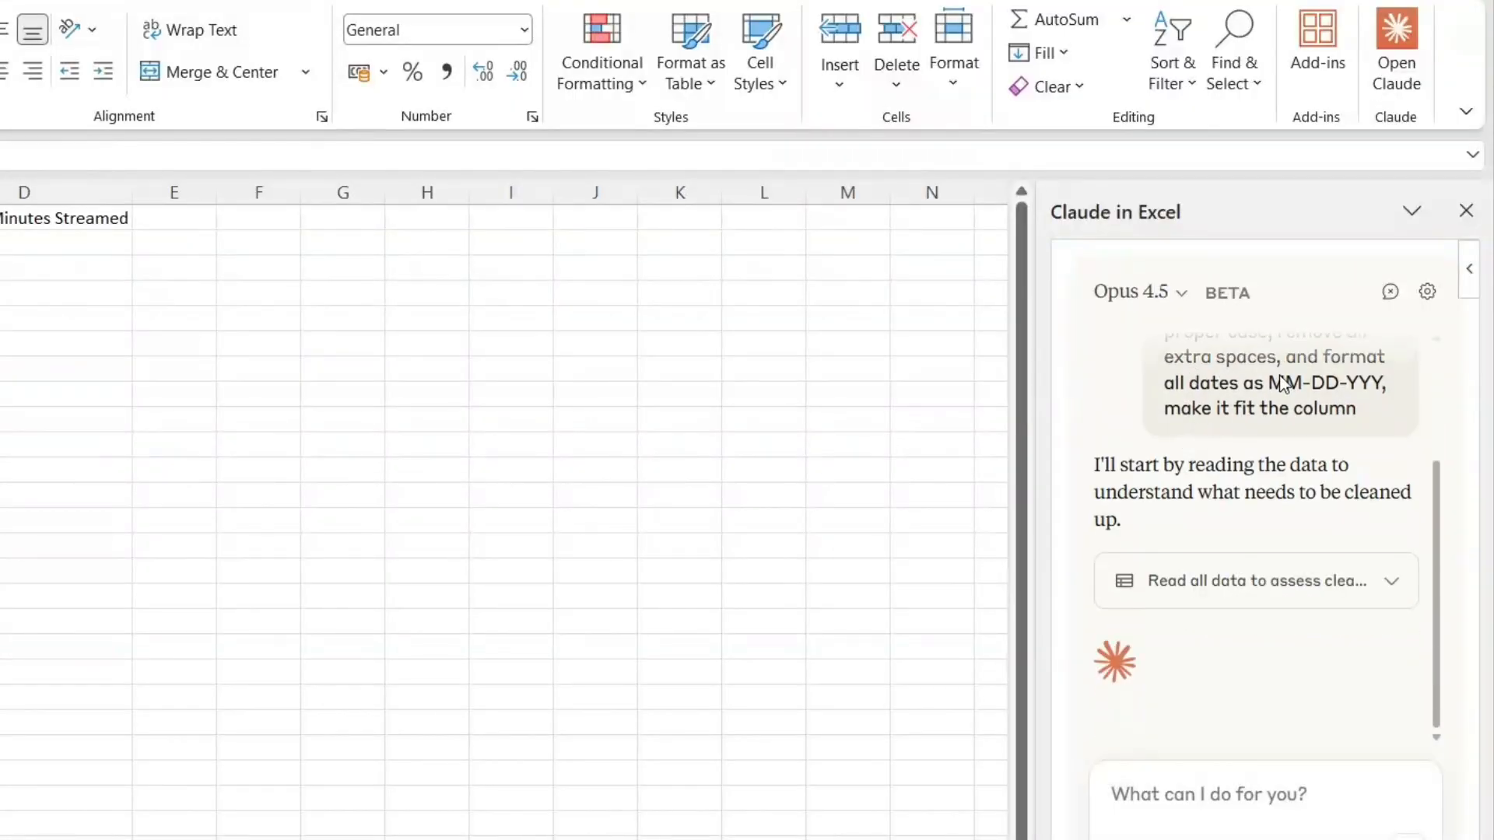
scroll(1198, 413, up, 4)
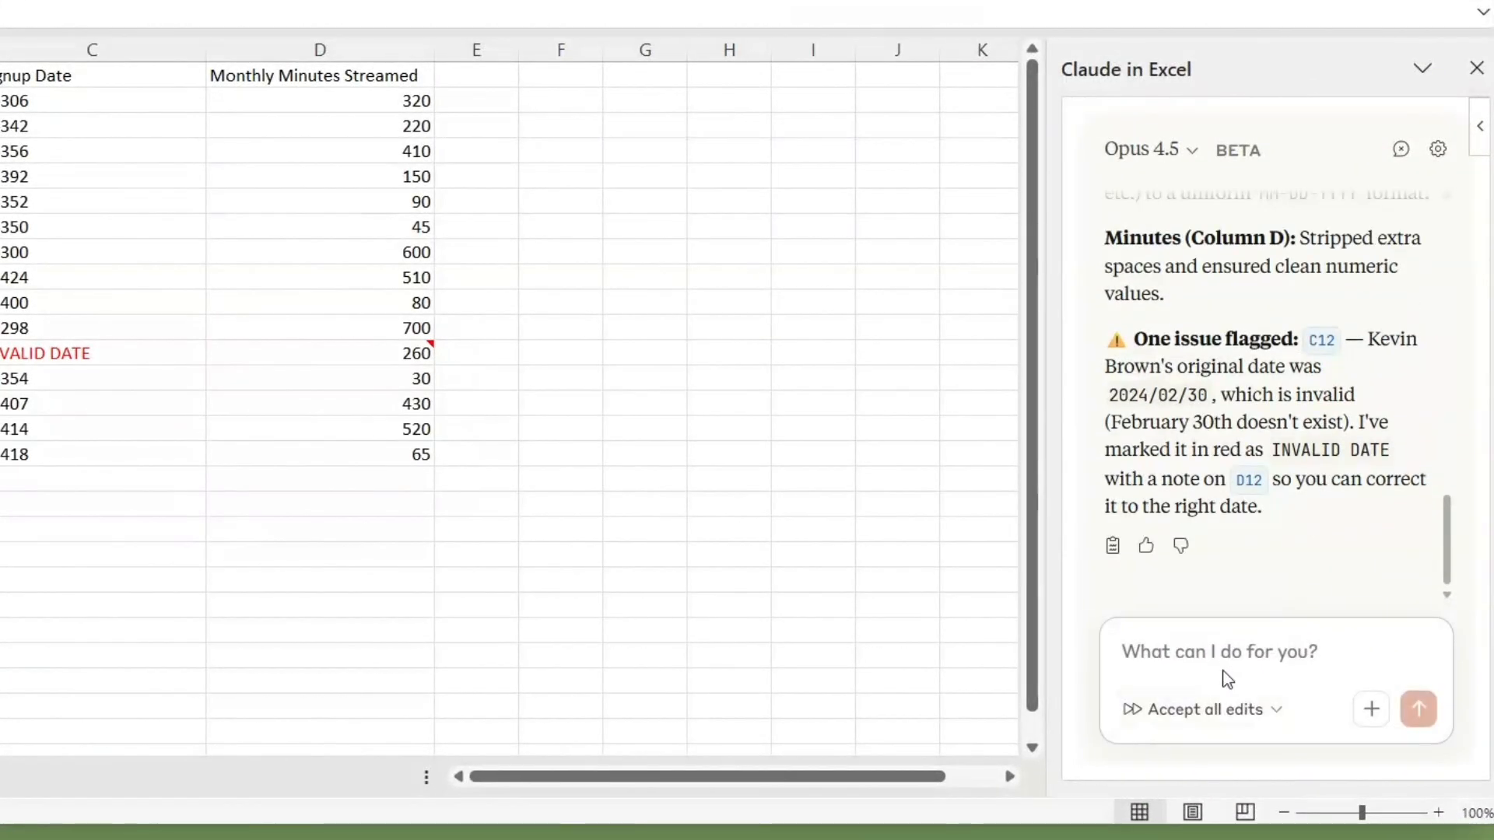
Step: Send Claude the follow-up message "feb 28, 2024, also fix the dates why is it like that"
click(1232, 669)
text(feb 28,)
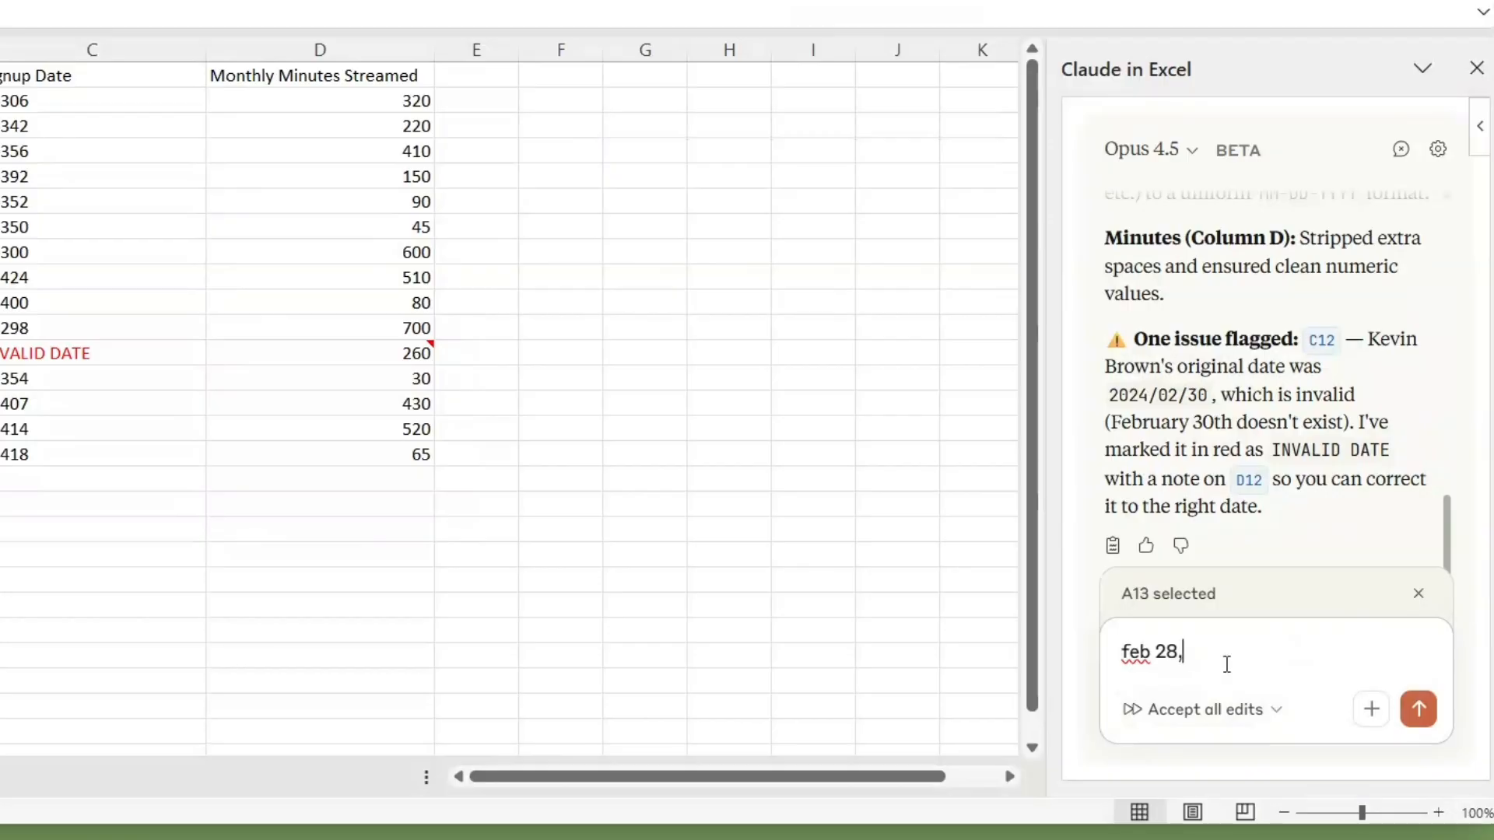
text( 2024, also fix th)
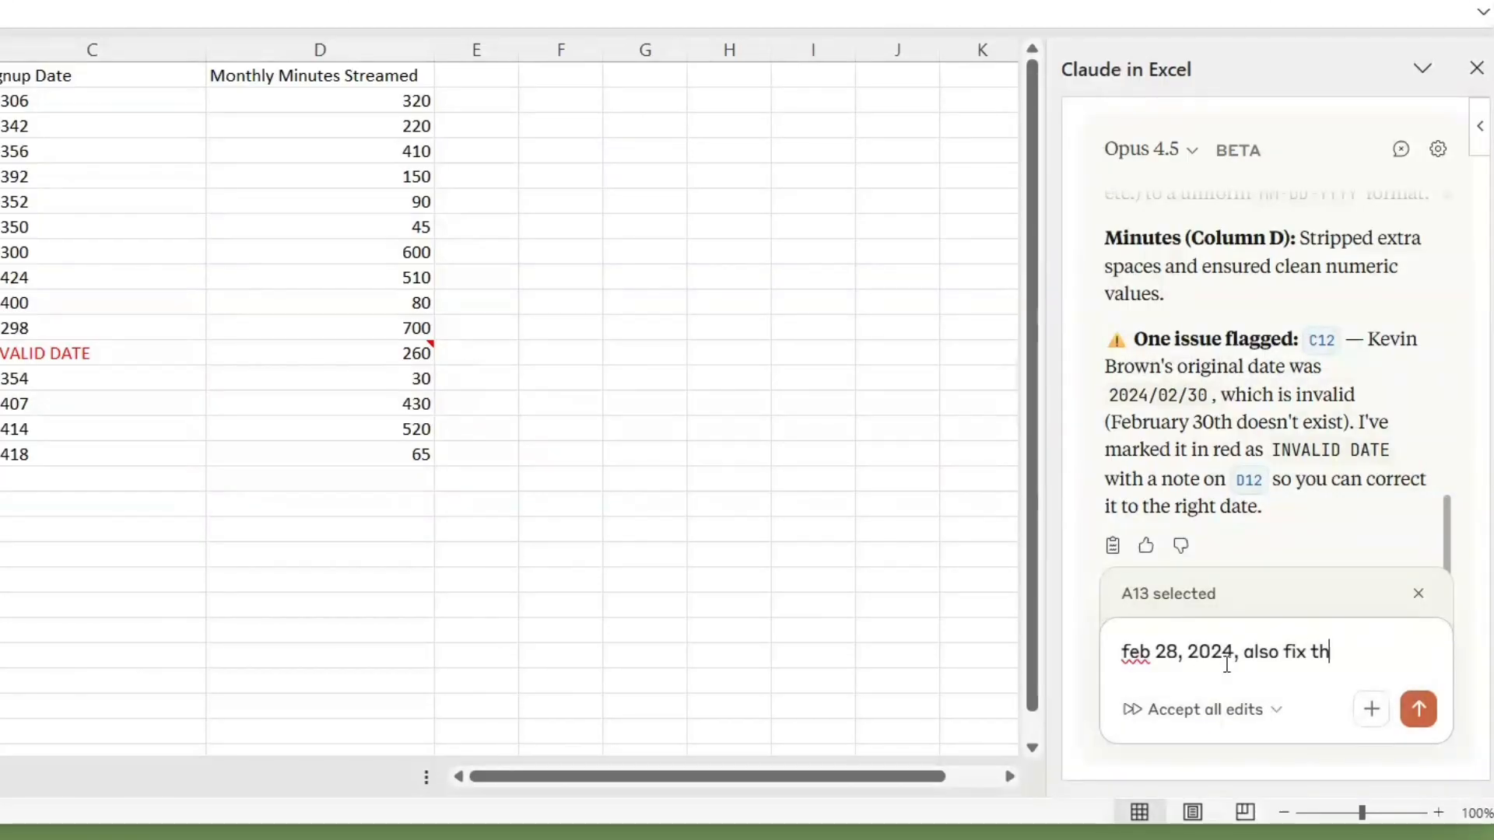
text(e dates why is it like that)
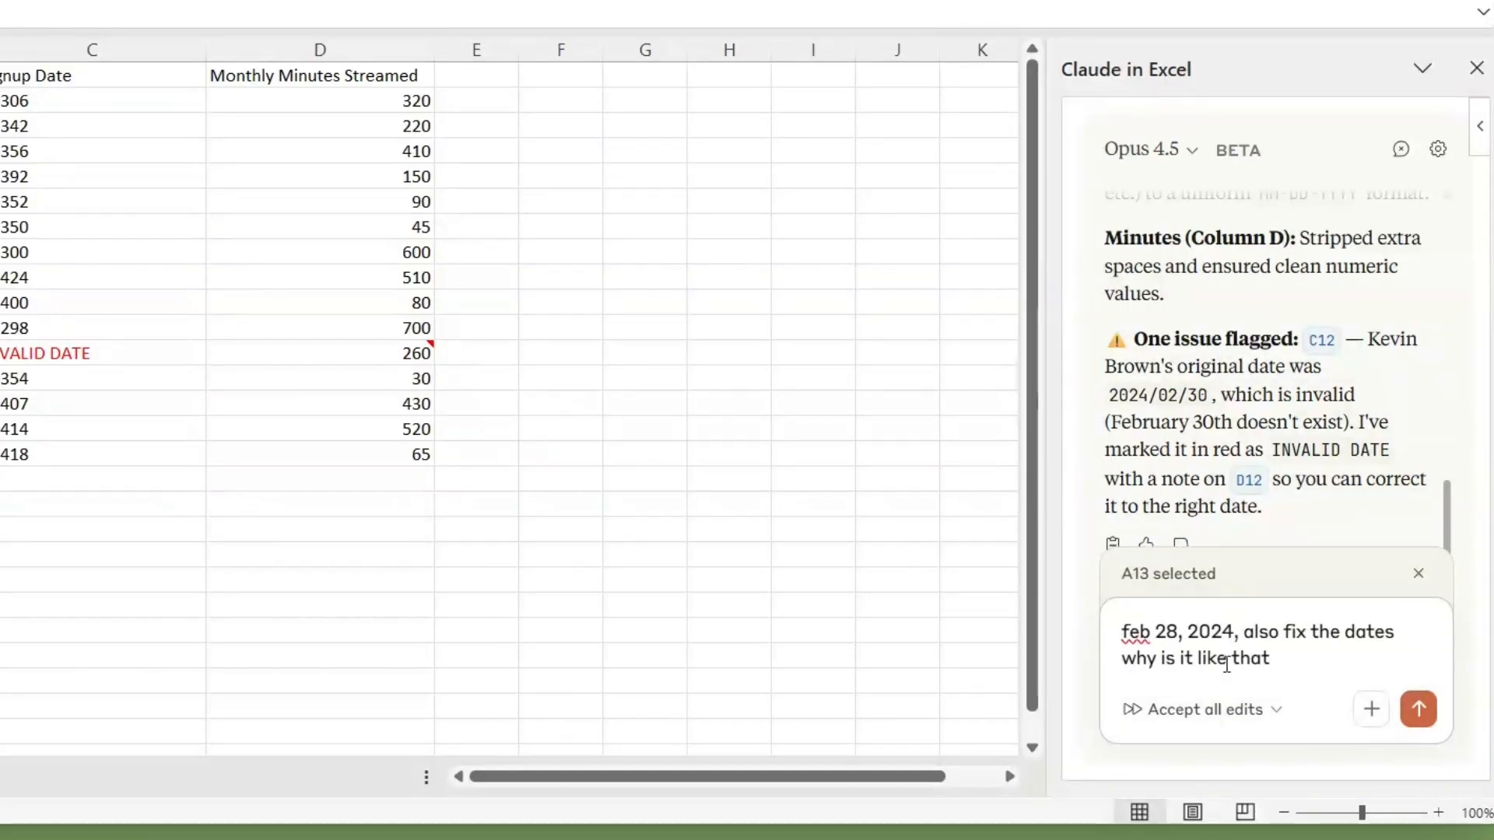
key(Return)
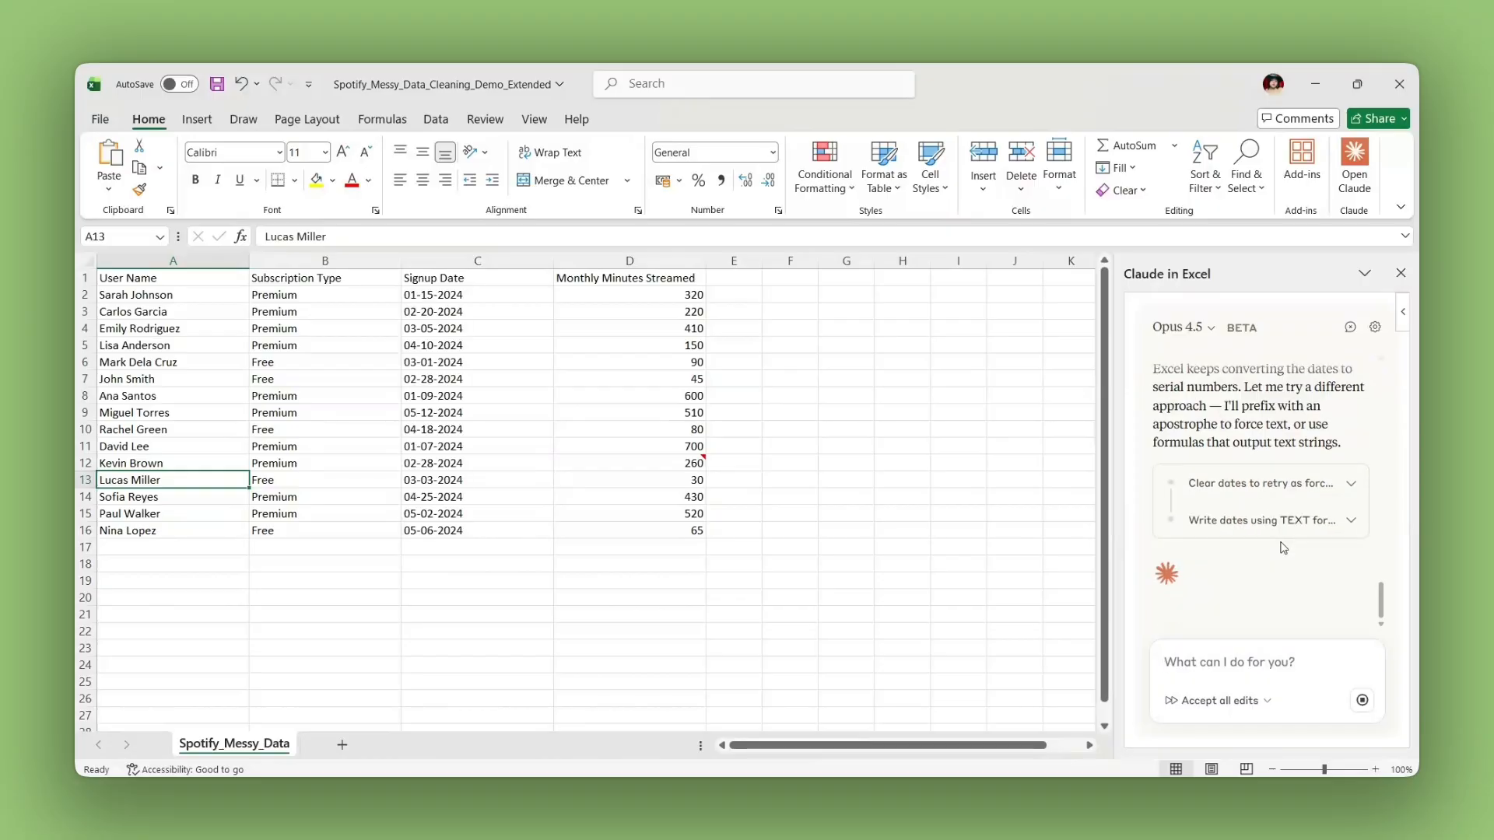
Step: Check Claude's latest reply and the cleaned user names, subscription types and signup dates in the sheet
drag(1343, 514, 1154, 511)
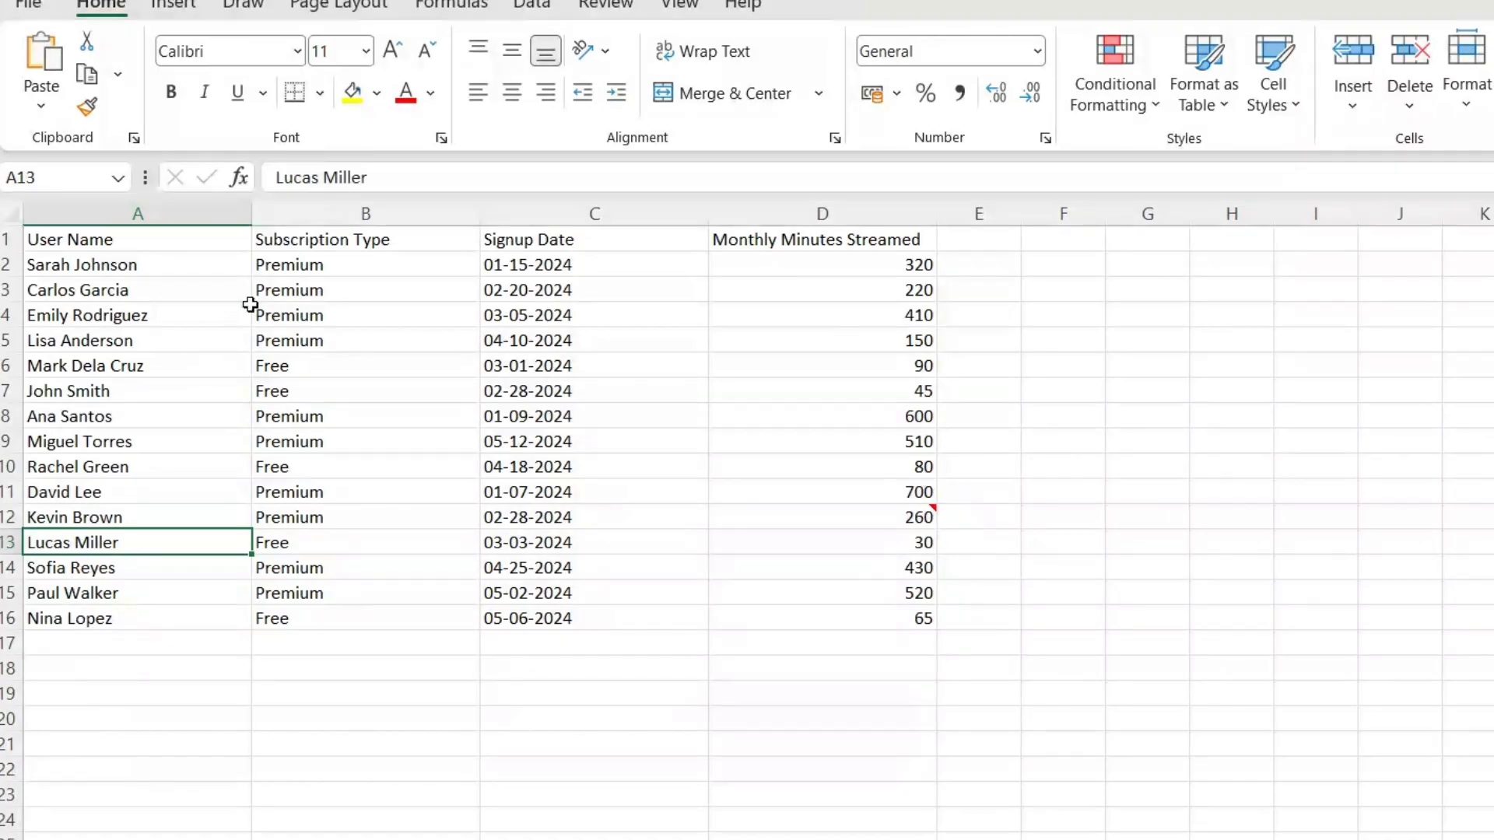
click(309, 269)
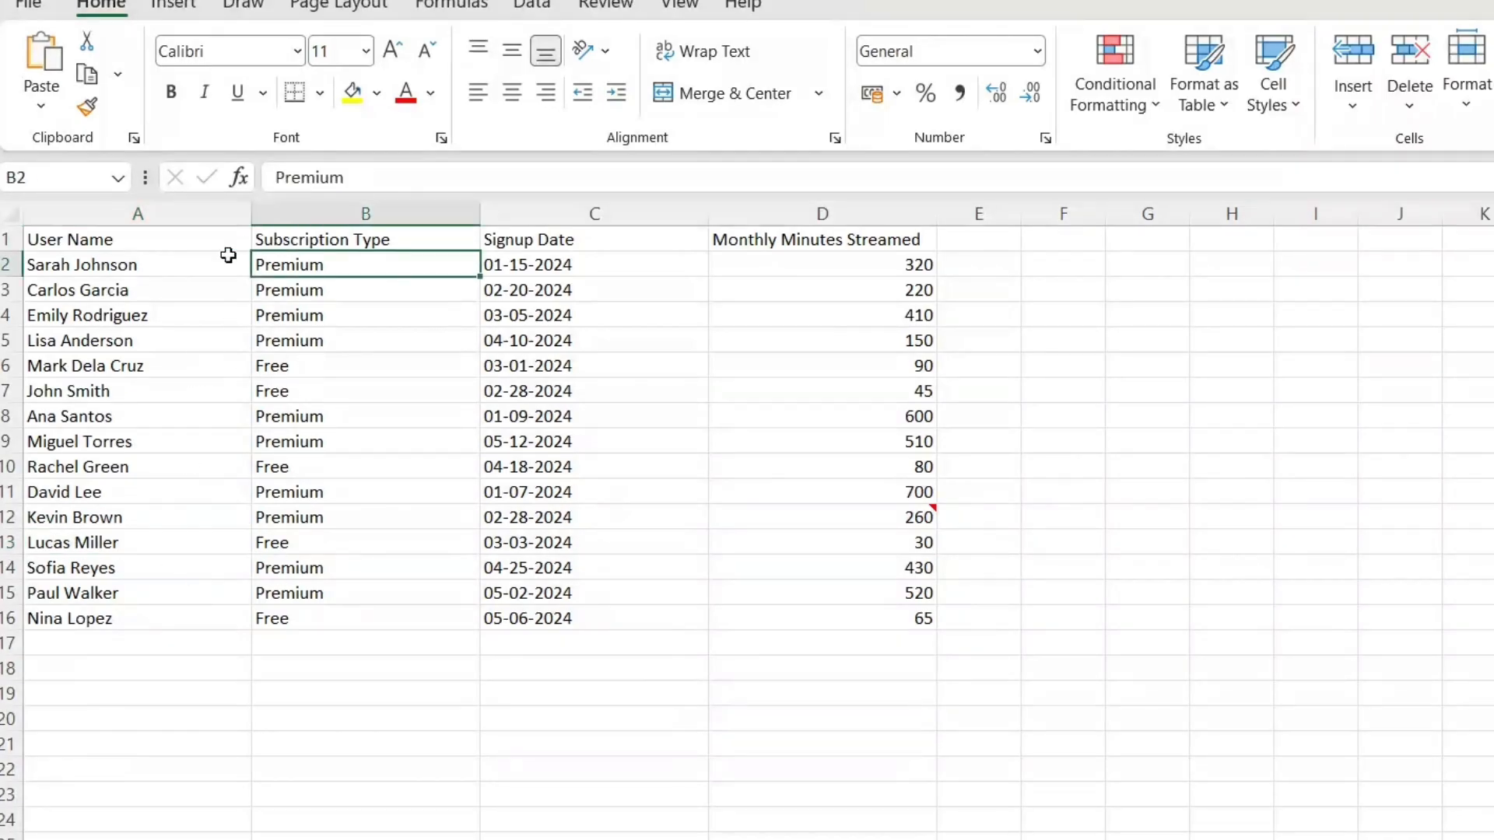
click(139, 268)
click(564, 263)
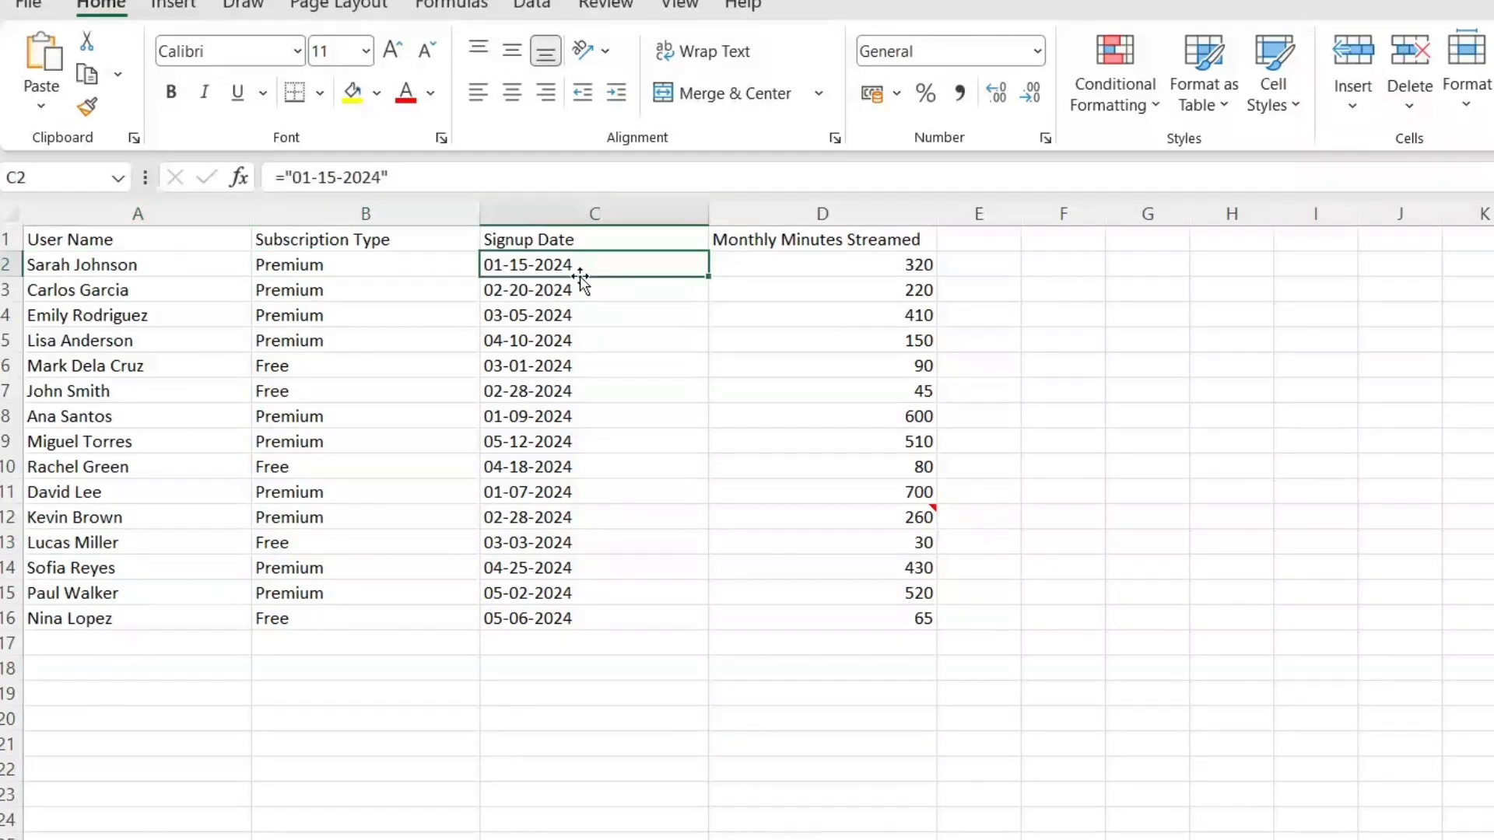
click(583, 444)
click(584, 593)
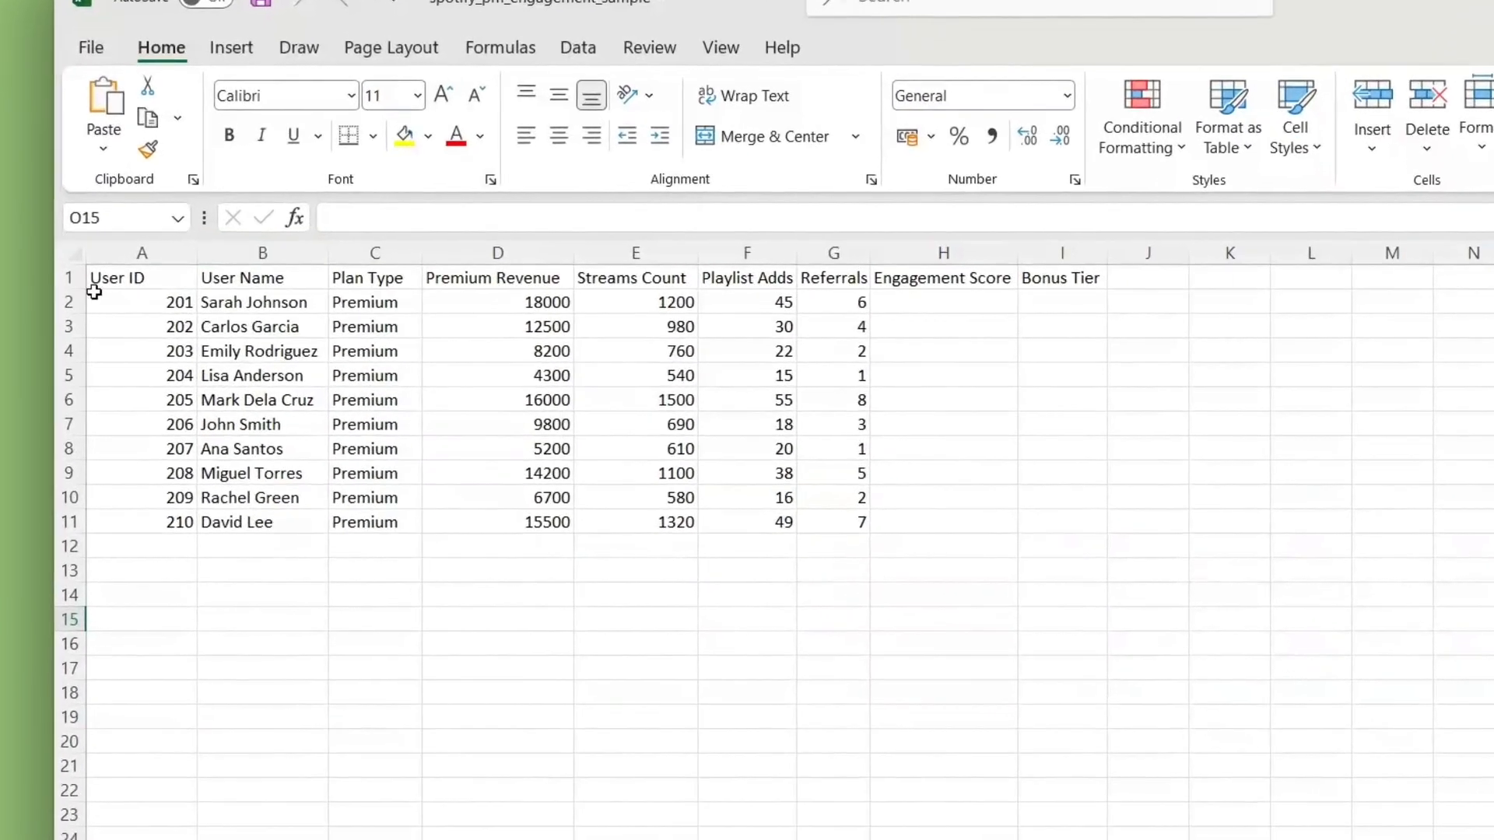
Step: Review the column headers from User ID through Referrals in the spotify_pm_engagement_sample workbook
click(146, 277)
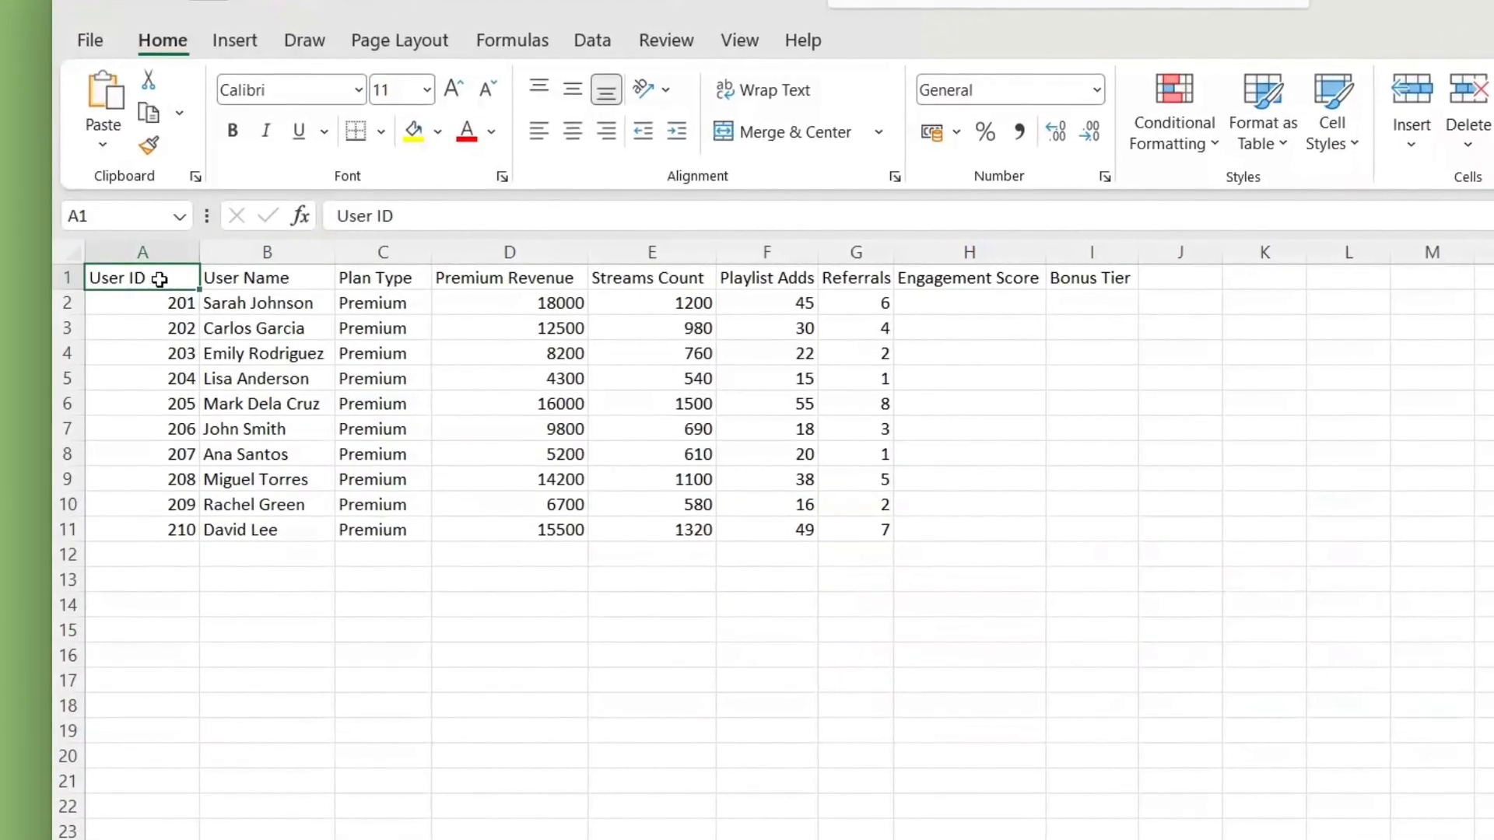
click(267, 278)
click(390, 278)
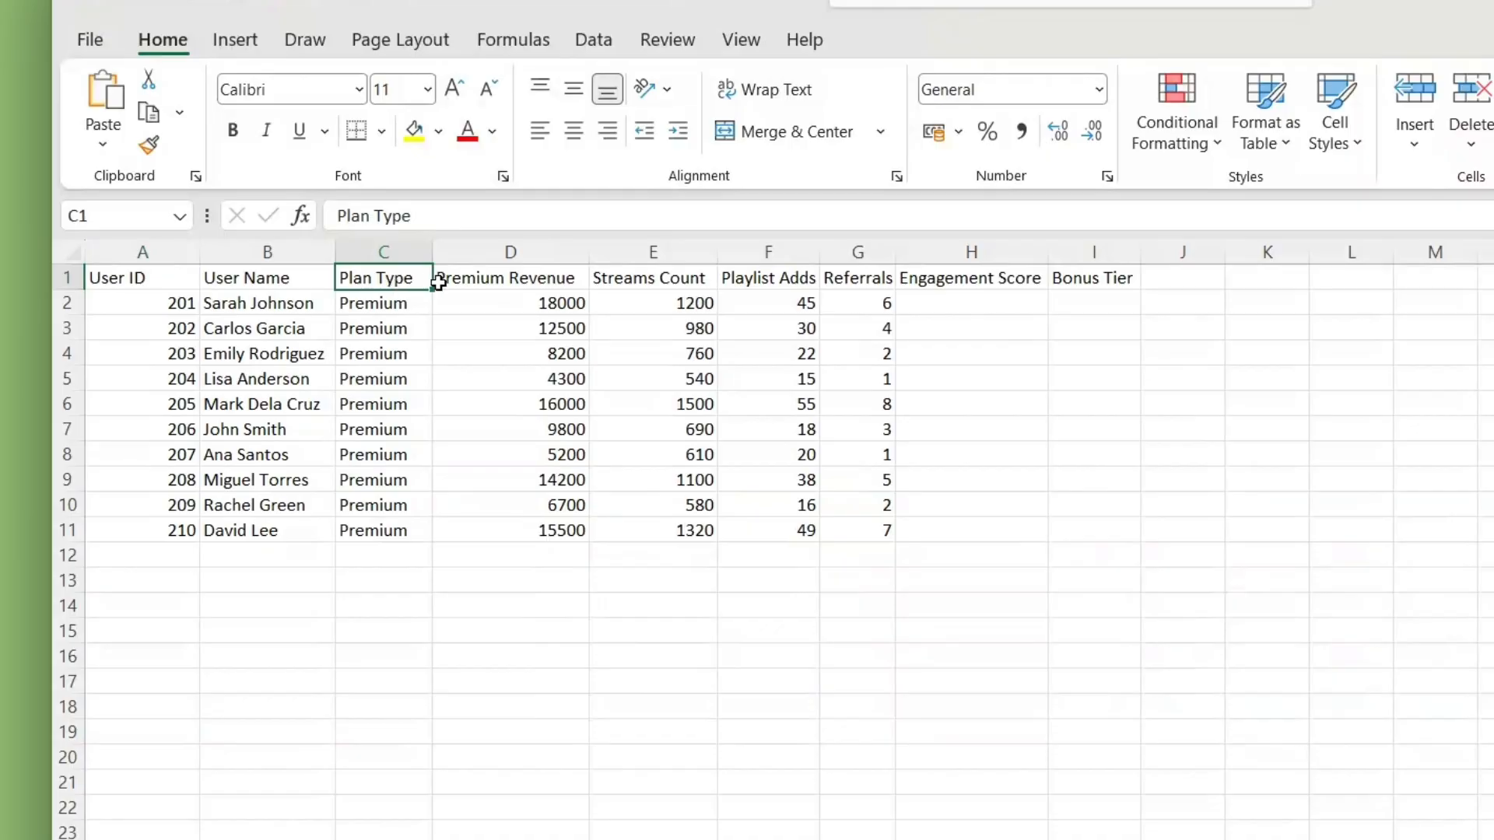
click(469, 282)
click(667, 277)
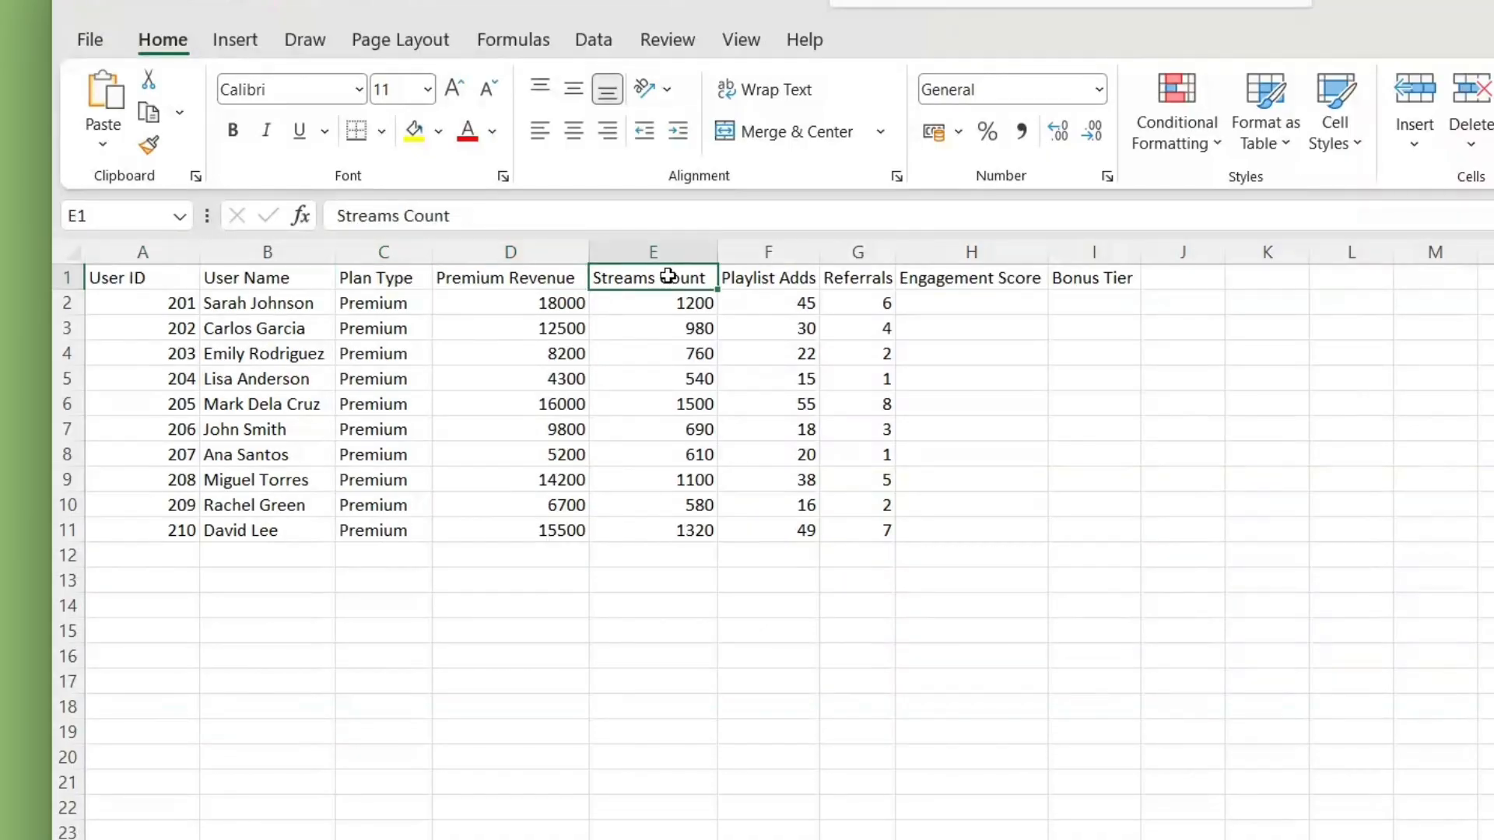
click(809, 277)
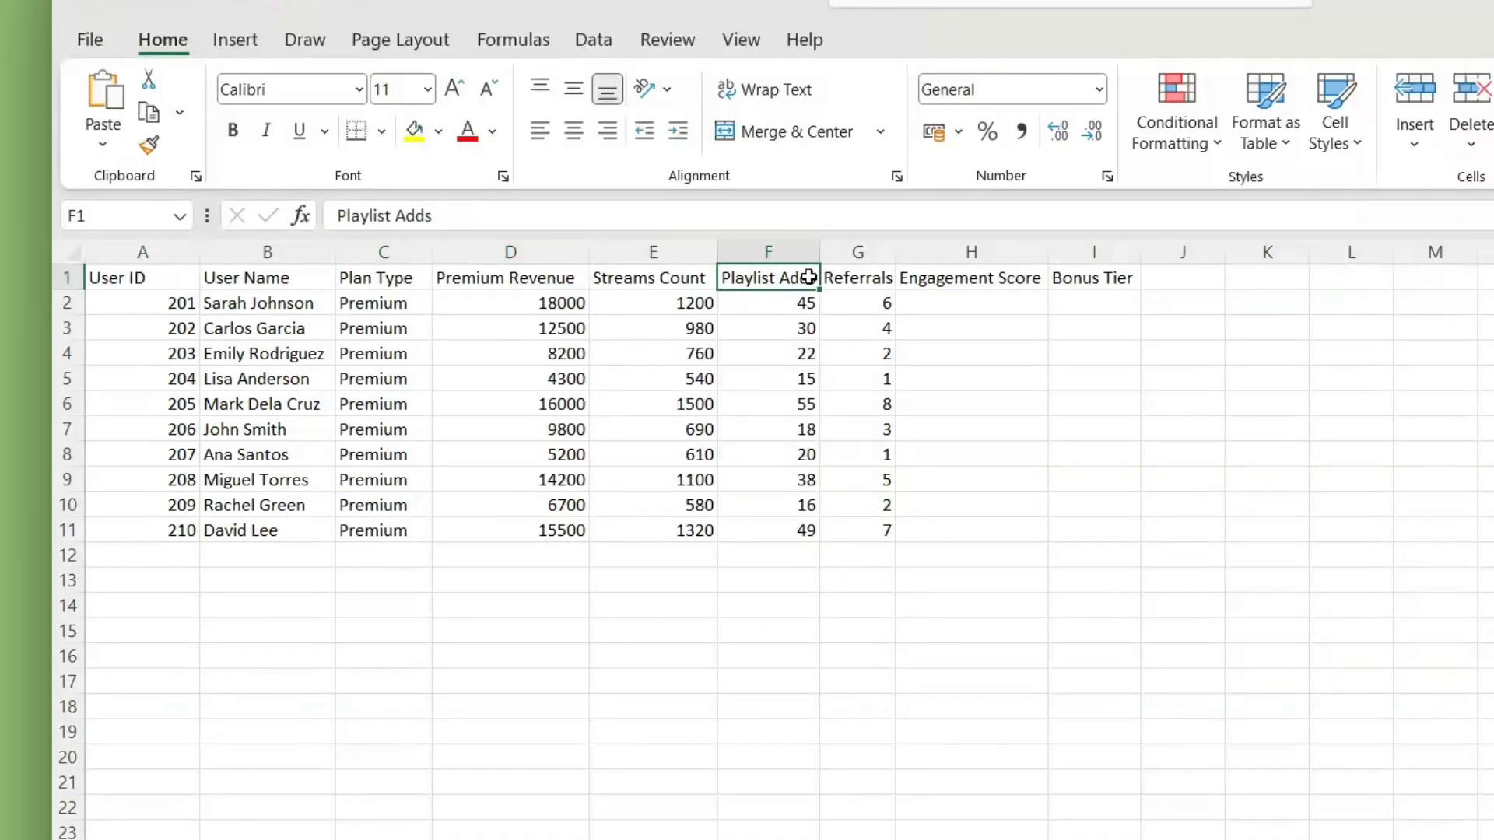
click(856, 279)
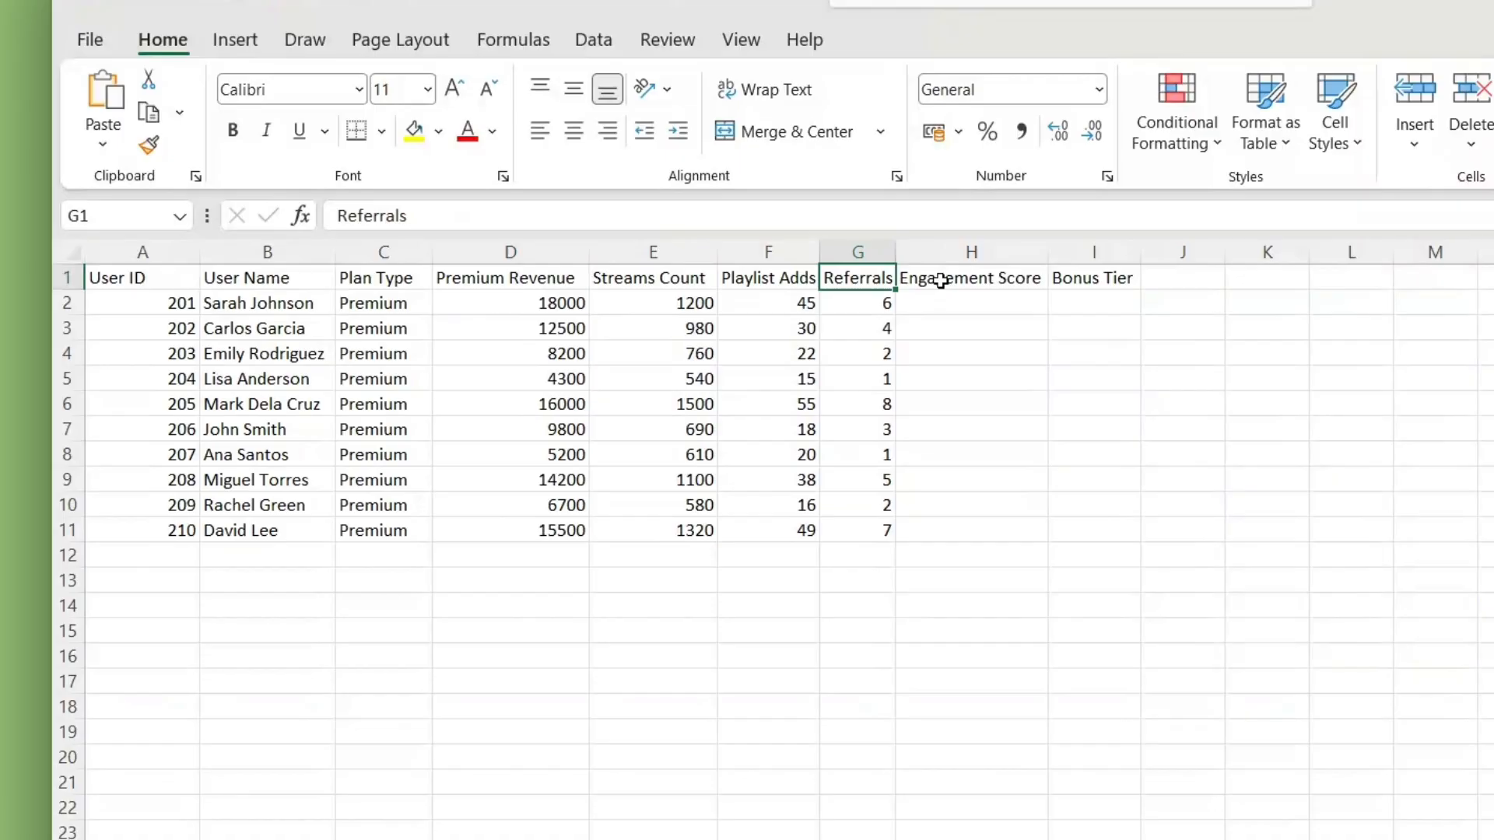
Step: Examine the Engagement Score and Bonus Tier columns in H1:I11 and check a cell's formula bar
drag(939, 281, 1134, 526)
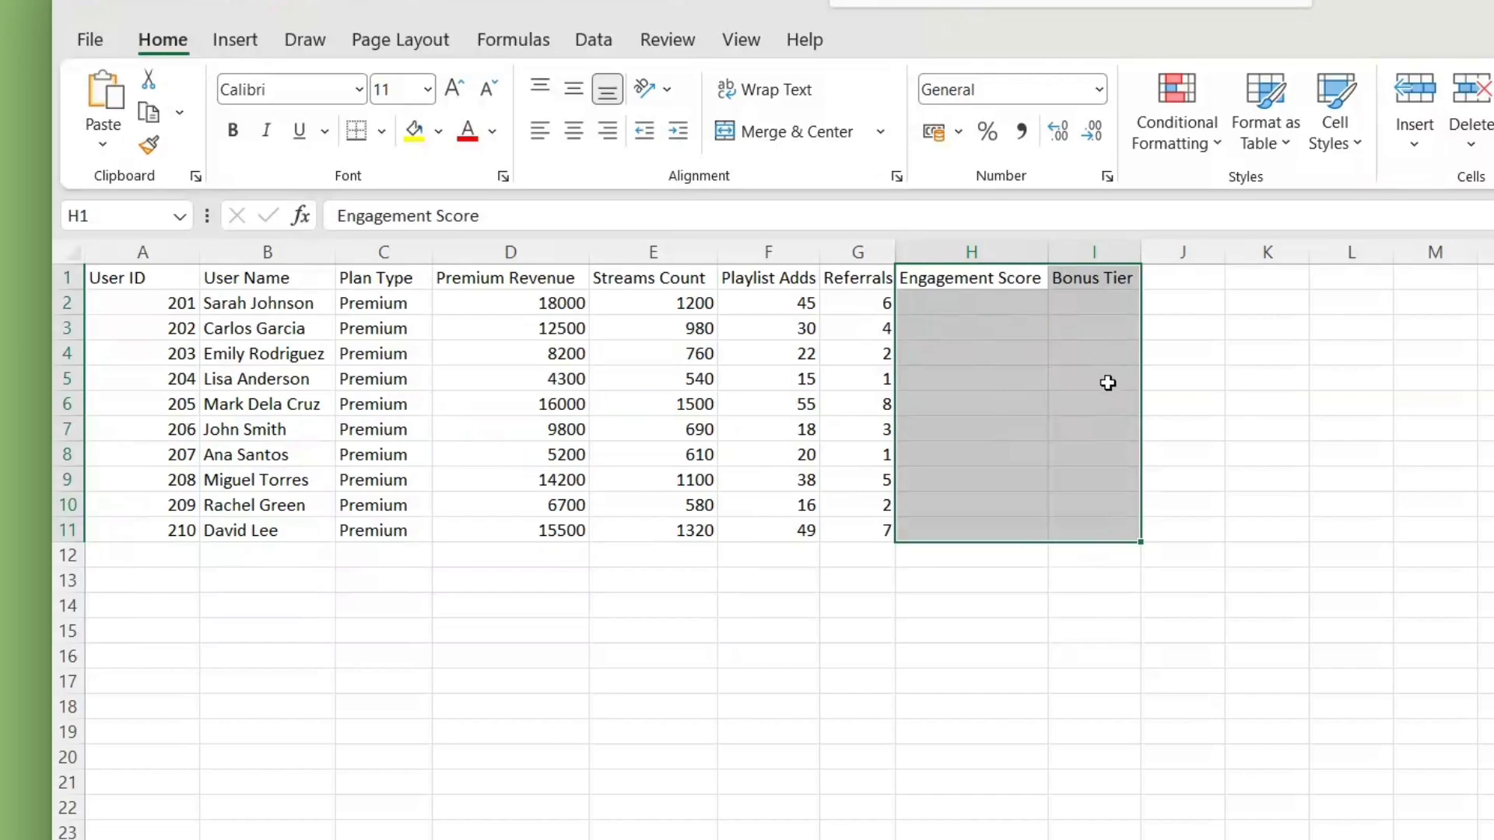
click(1295, 443)
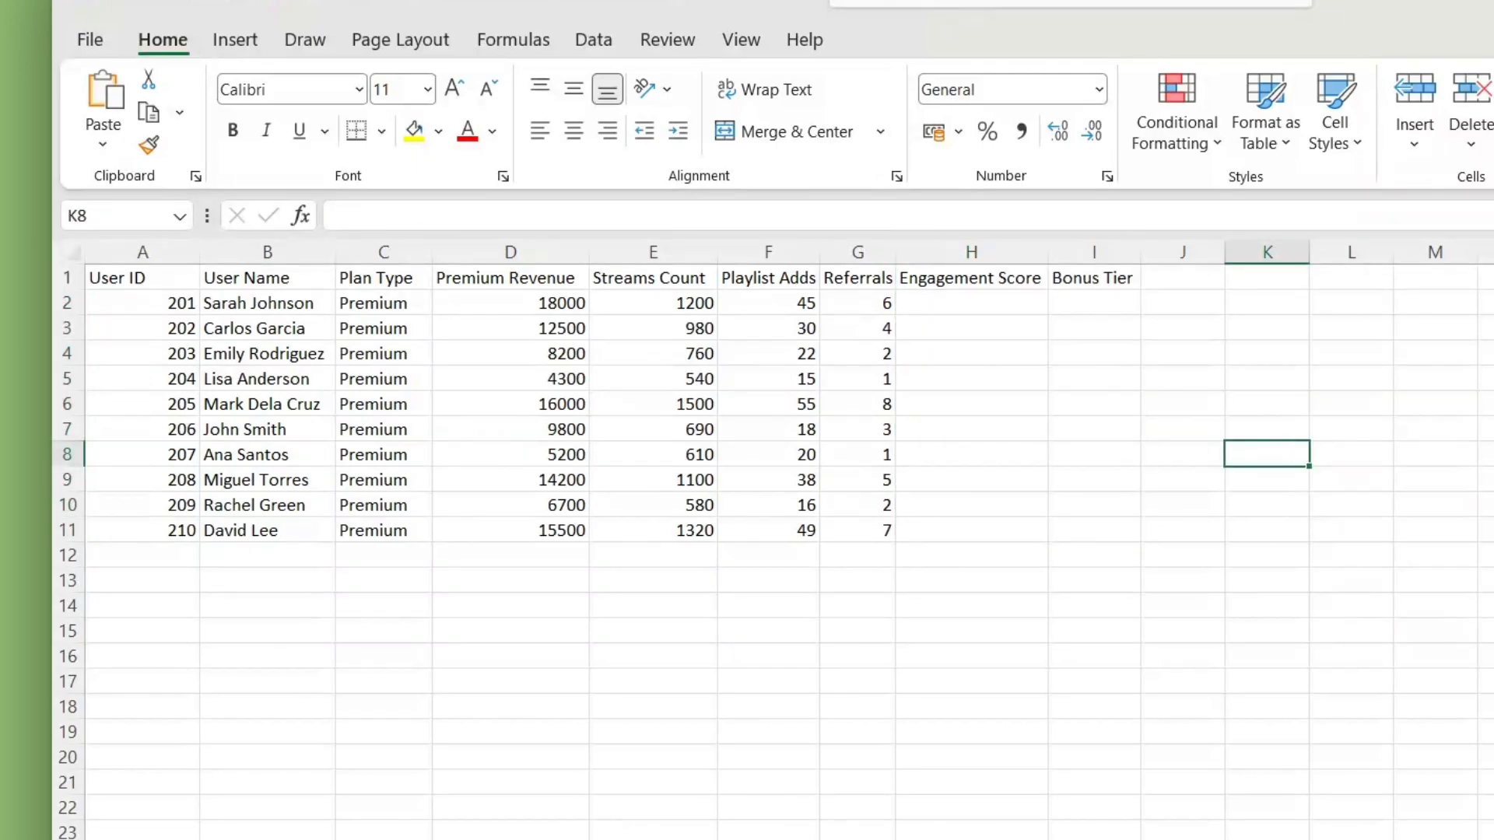
click(466, 660)
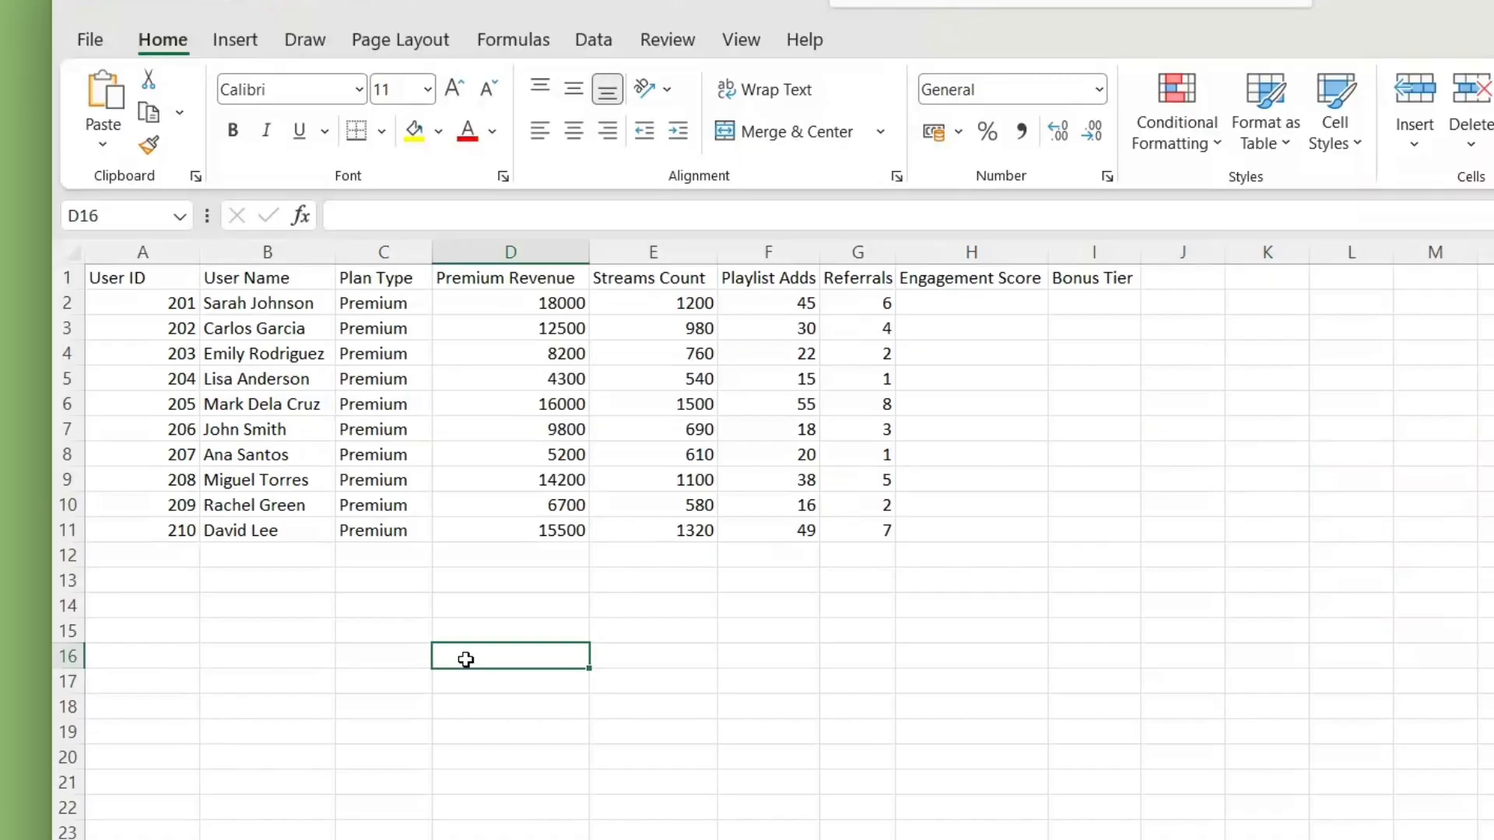
click(981, 342)
click(492, 215)
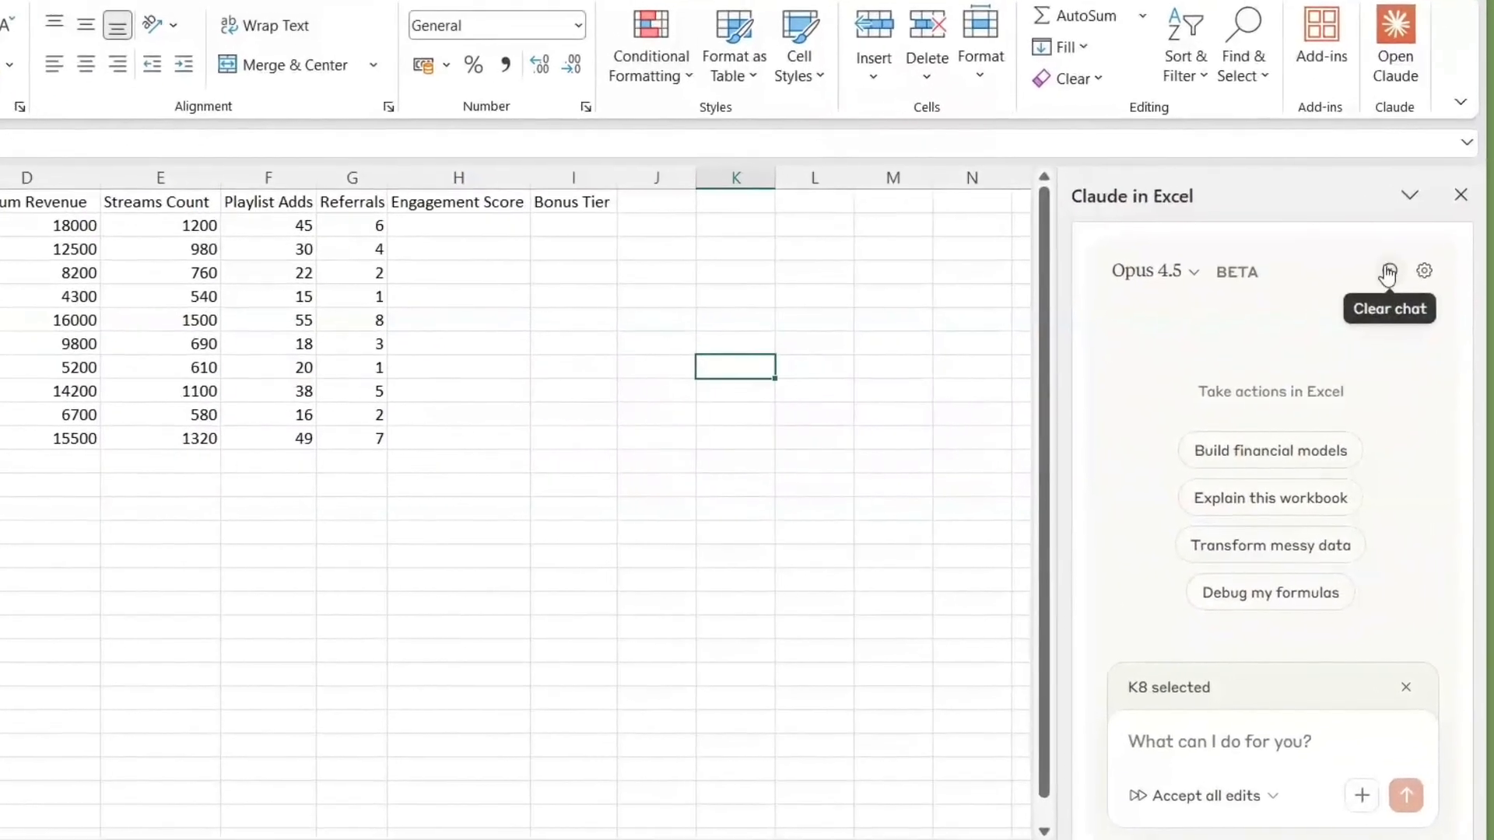
Step: Start a new Claude chat and request a column H engagement score formula: (Streams Count × 0.5) + (Playlist Adds × 2) + (Referrals × 10)
click(1350, 326)
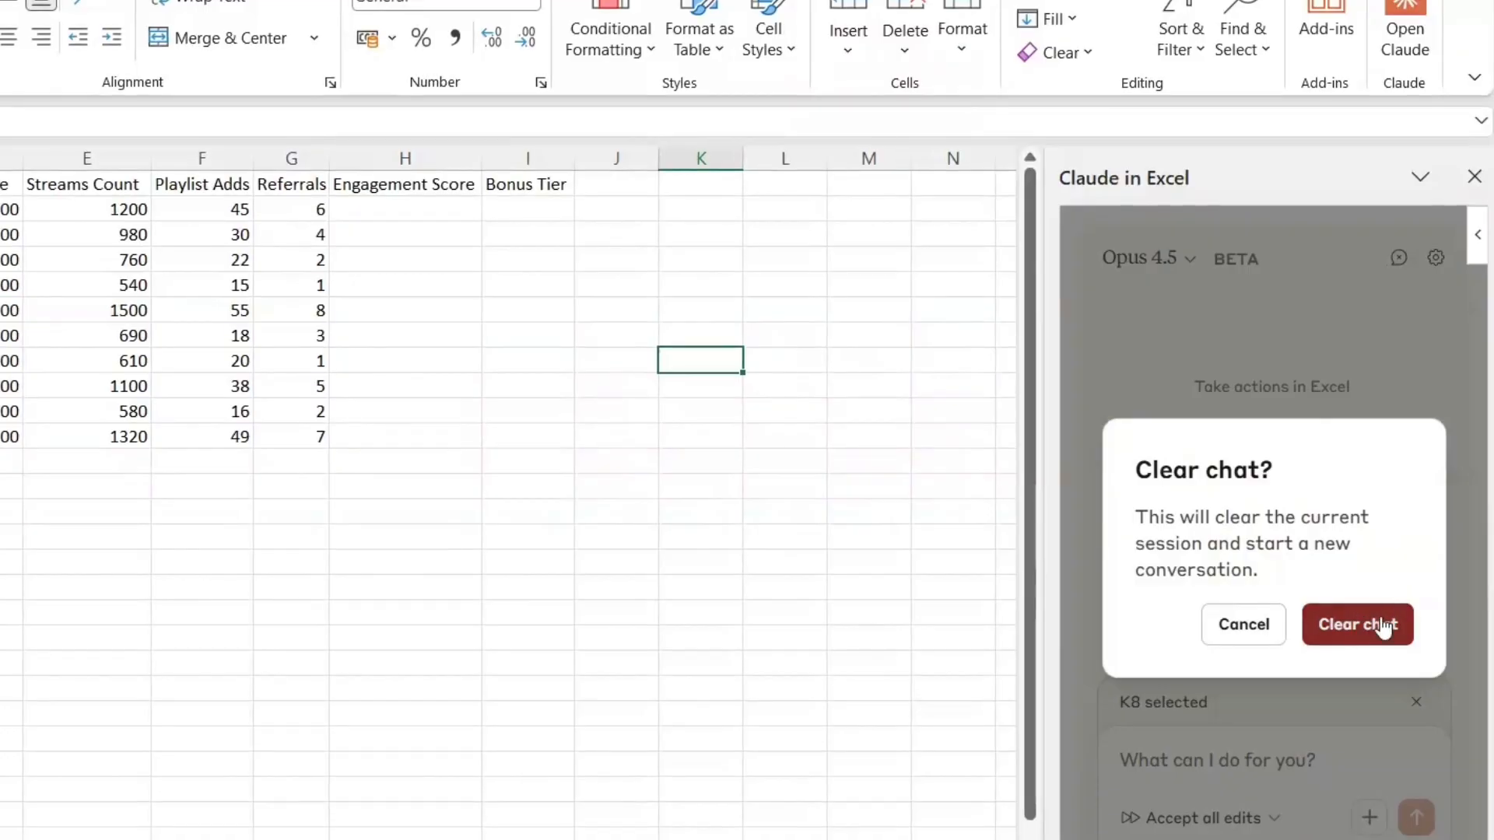
click(1382, 627)
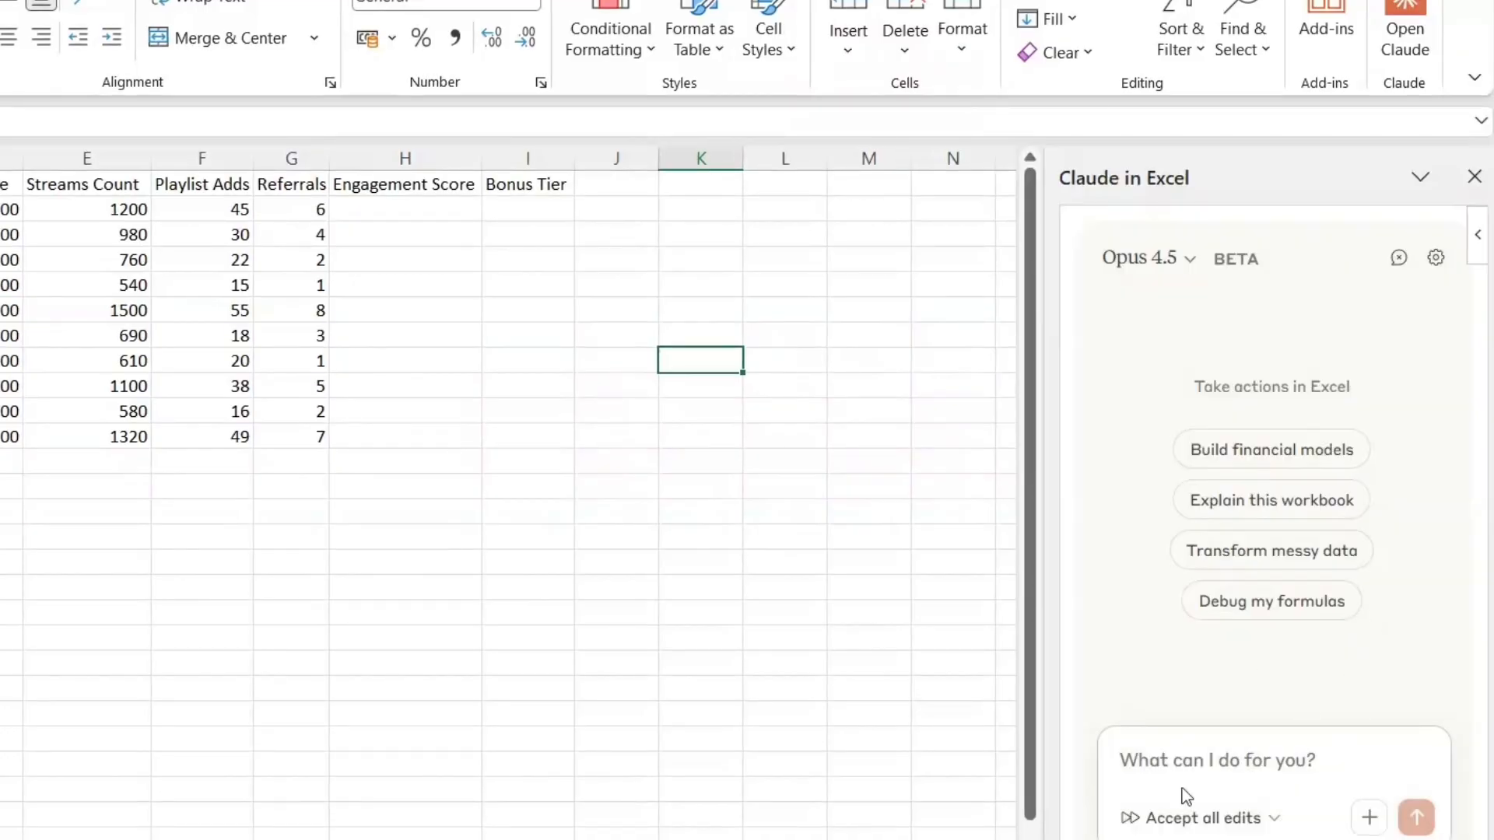
click(1196, 747)
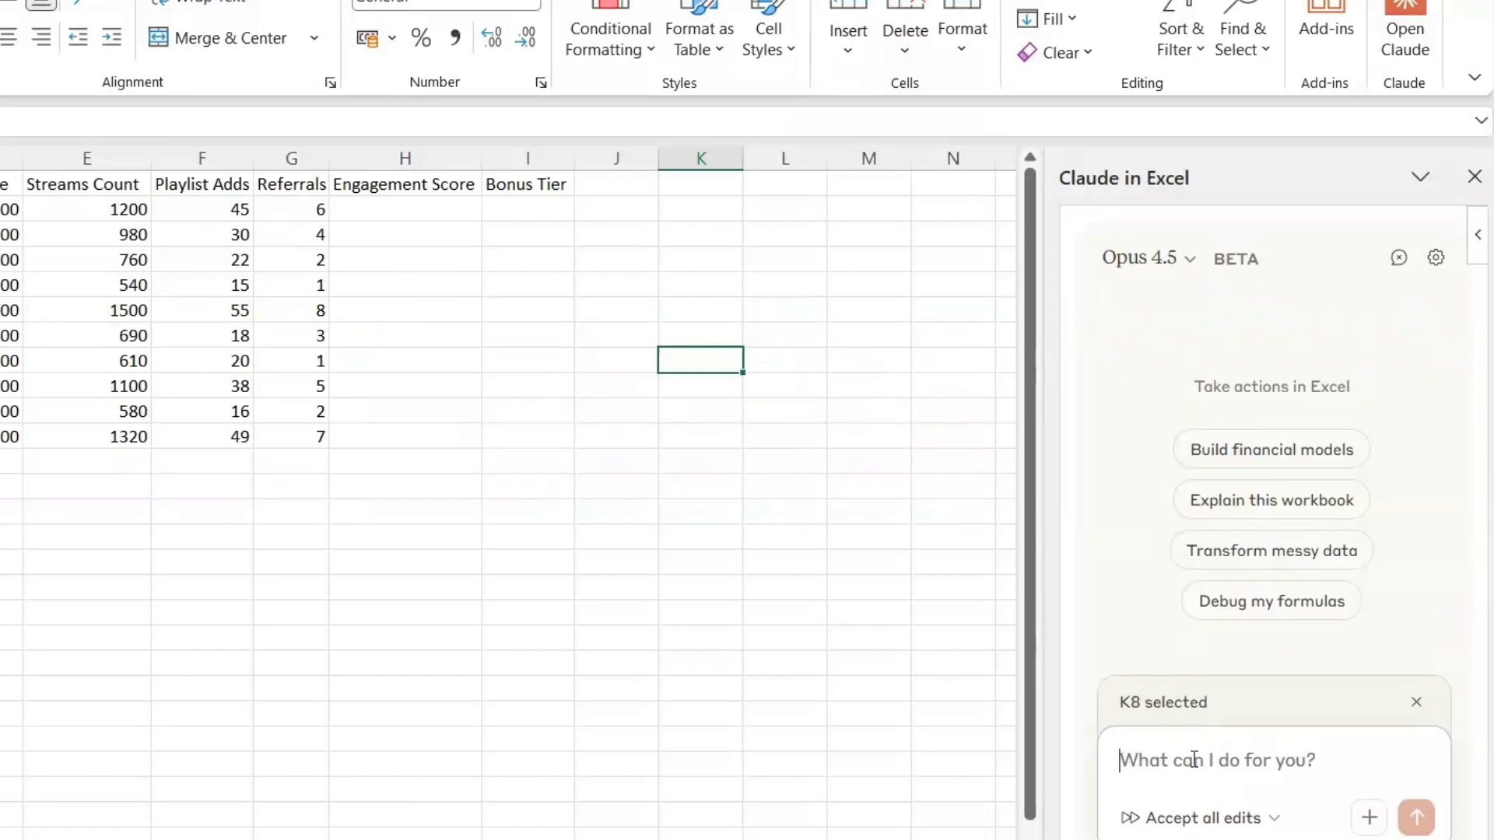
text(Create a formula in column H to calculate an engagement score. The score should be: (Streams Count × 0.5) + (Playlist Adds × 2) + (Referrals × 10))
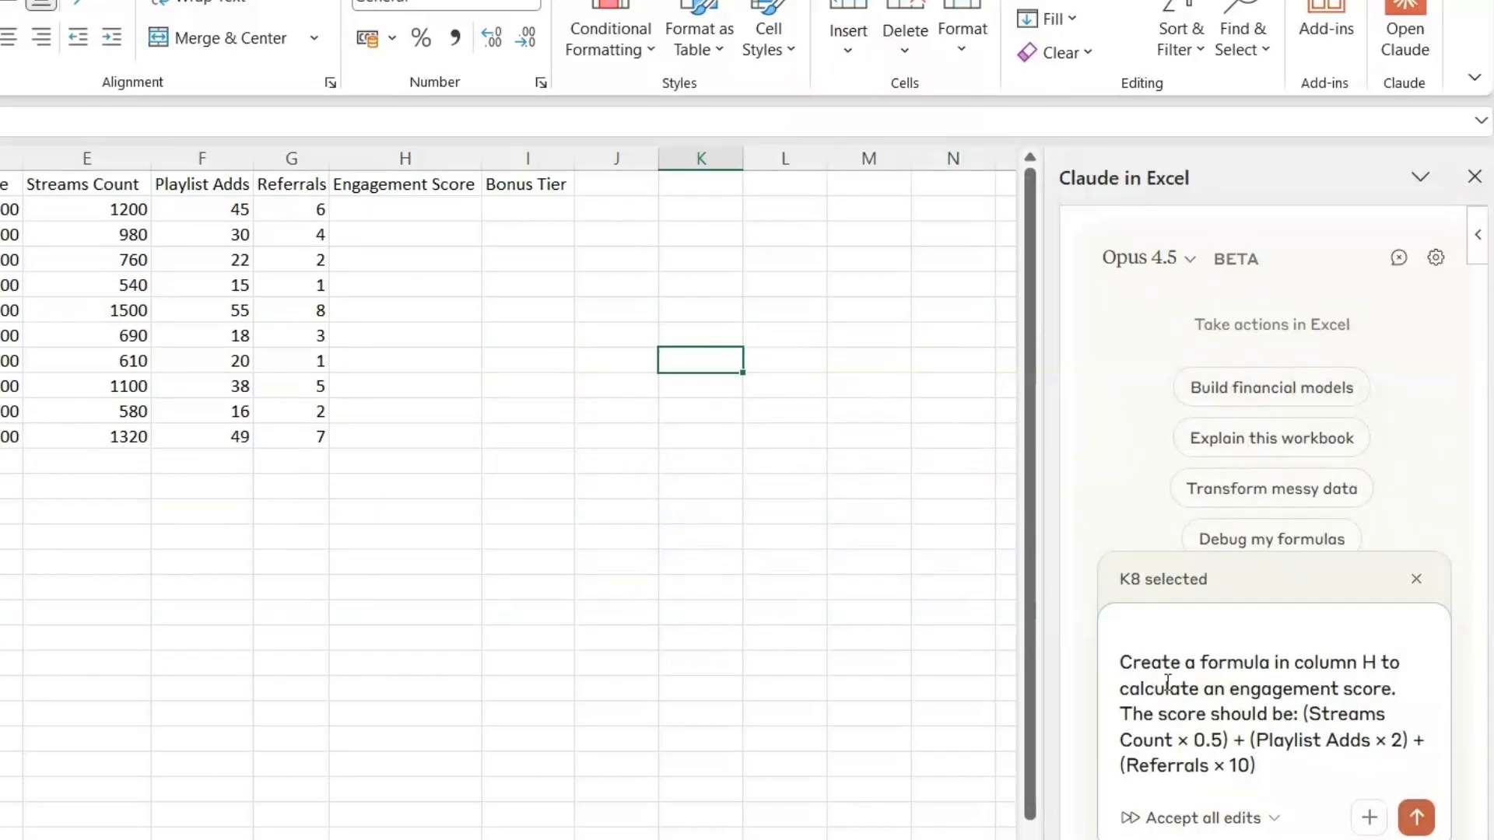
double_click(1369, 661)
double_click(1284, 751)
click(1278, 766)
click(1416, 819)
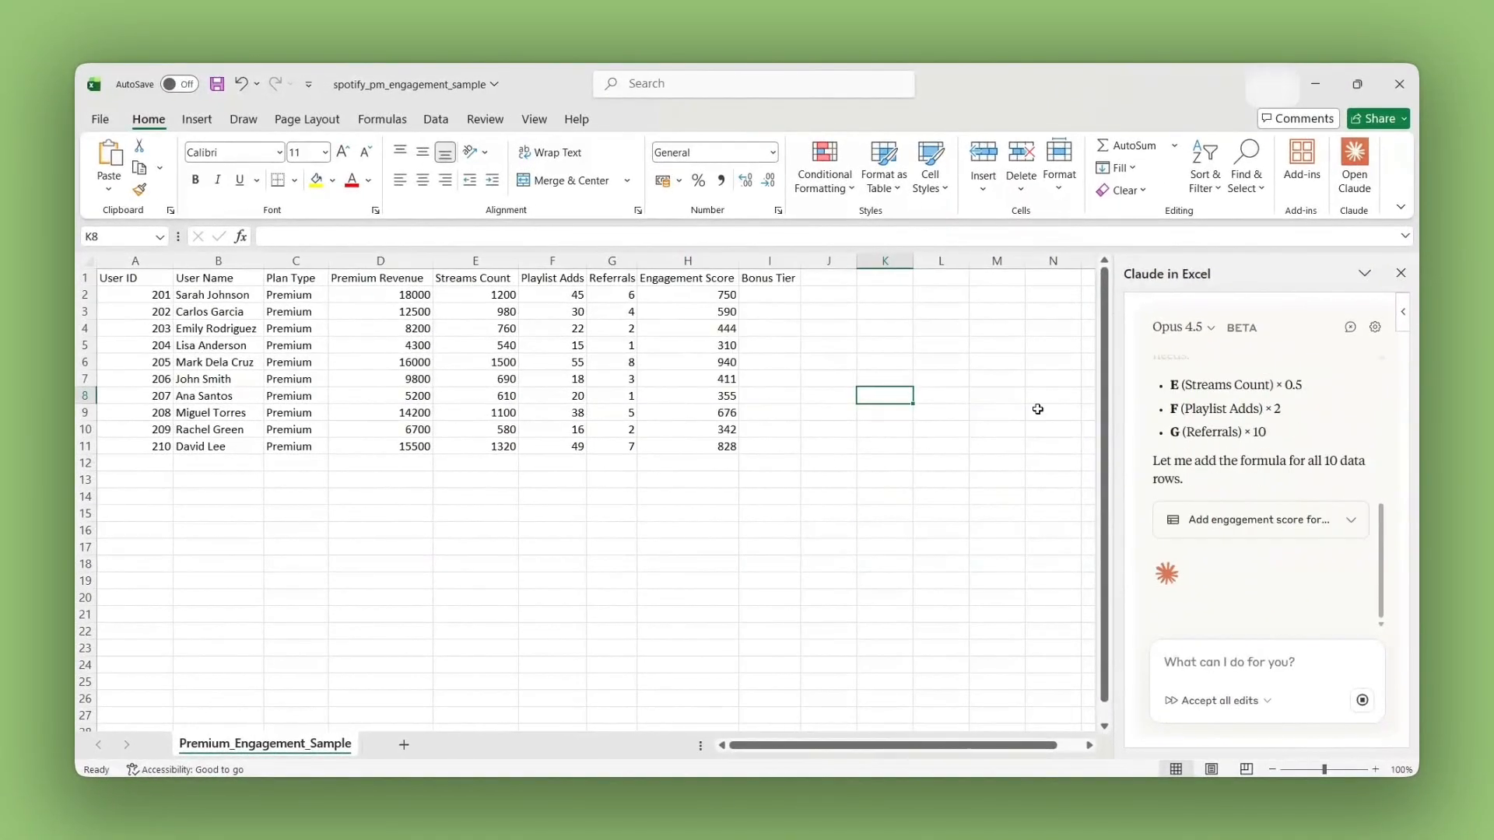
Step: Check the engagement scores in H1:H11, the formula in H2 and Claude's summary of the added formulas
drag(650, 278, 731, 444)
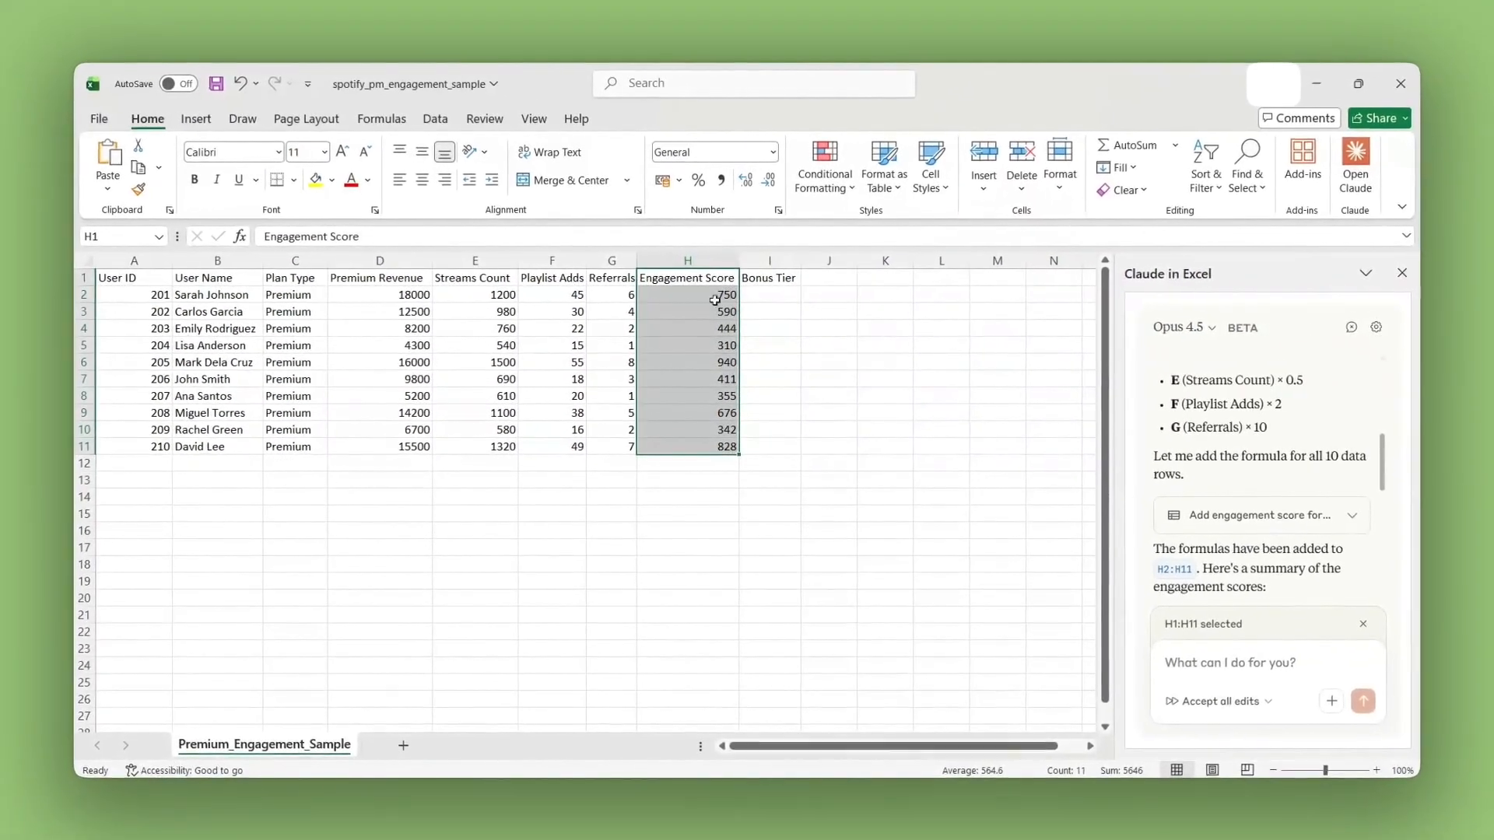
click(688, 288)
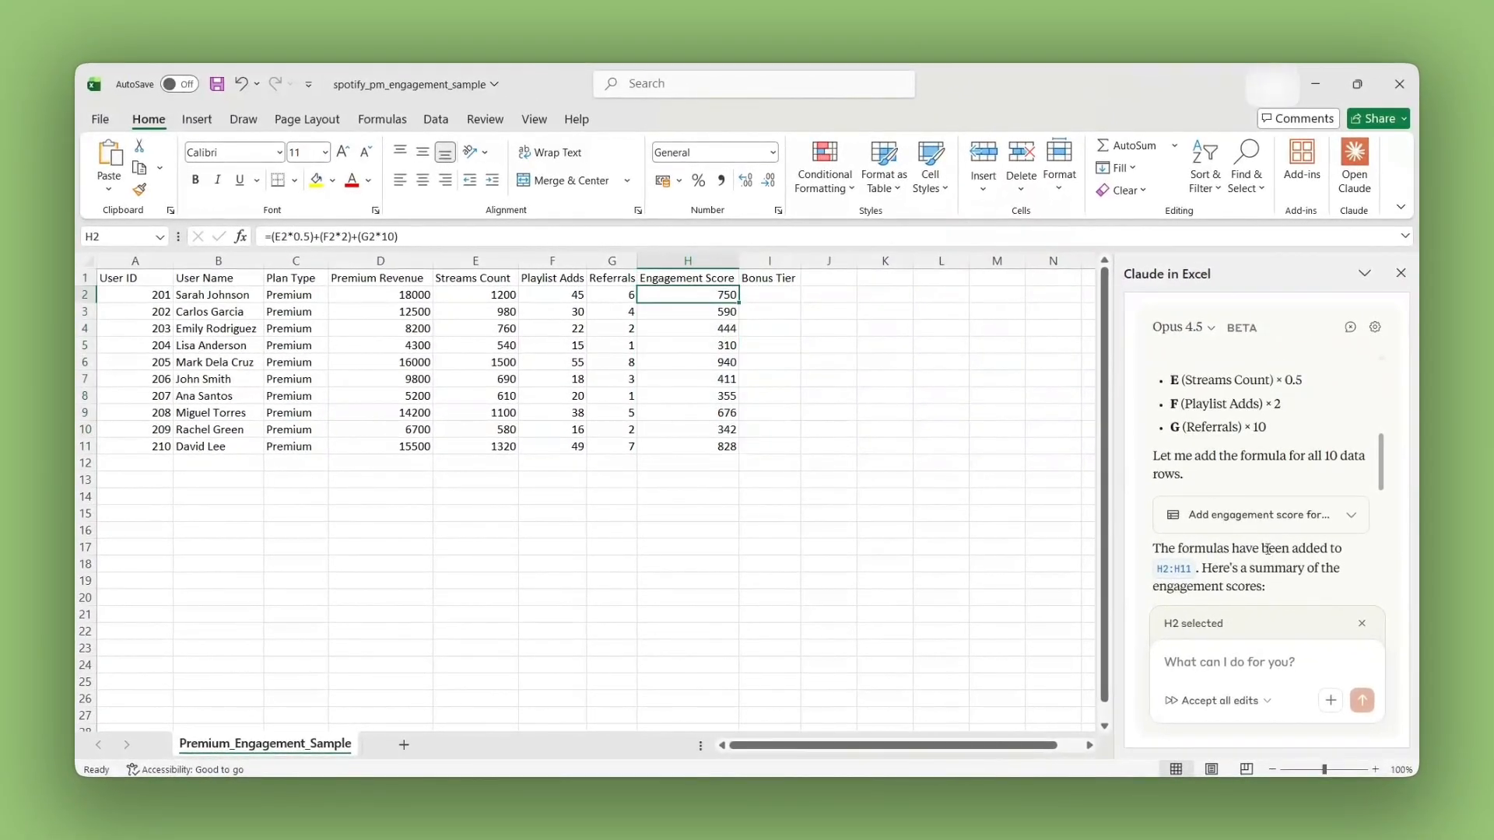
drag(1153, 547, 1251, 589)
scroll(1260, 580, down, 3)
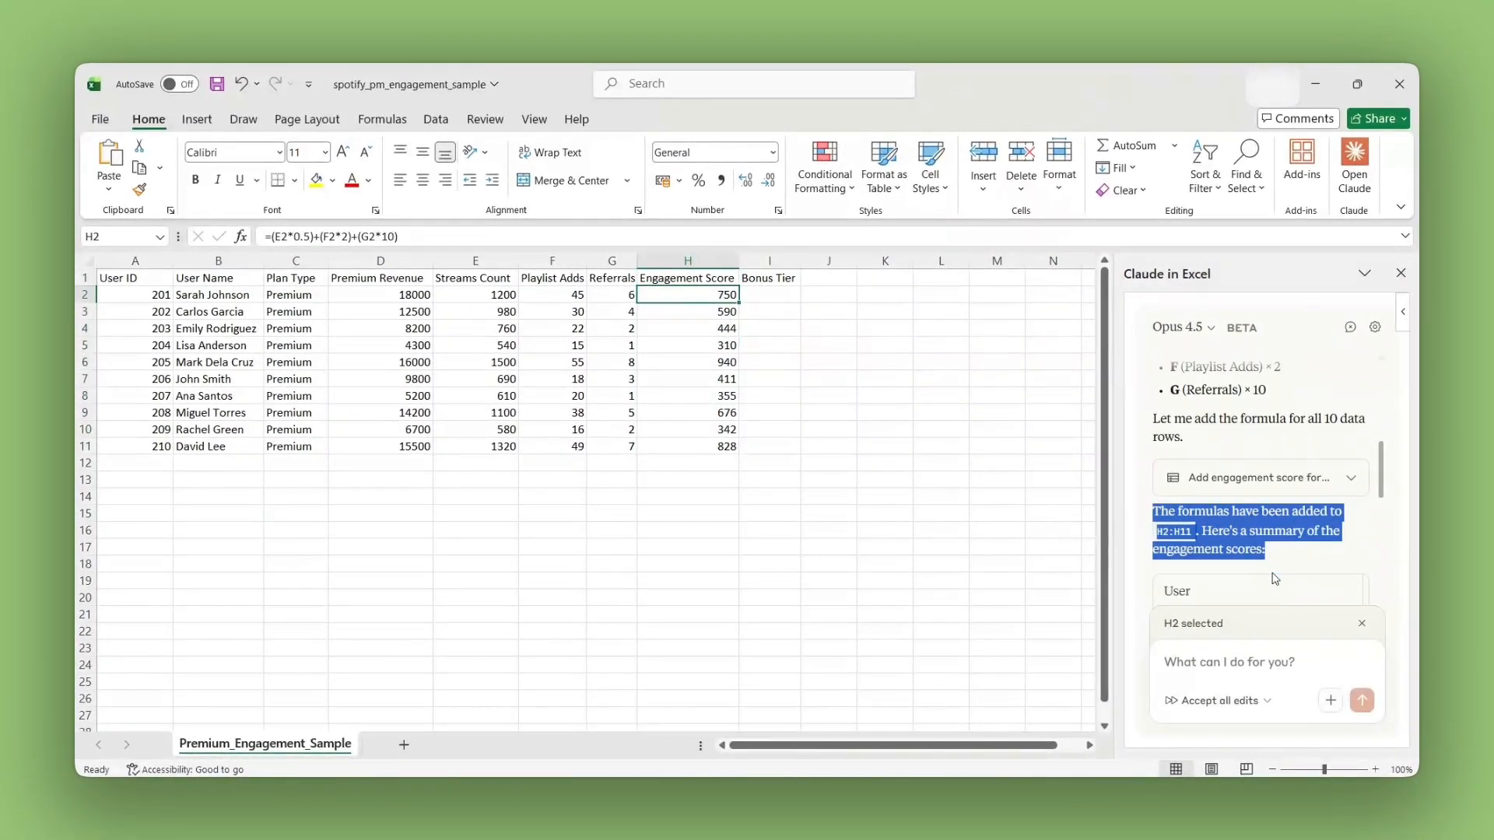
scroll(1272, 576, up, 6)
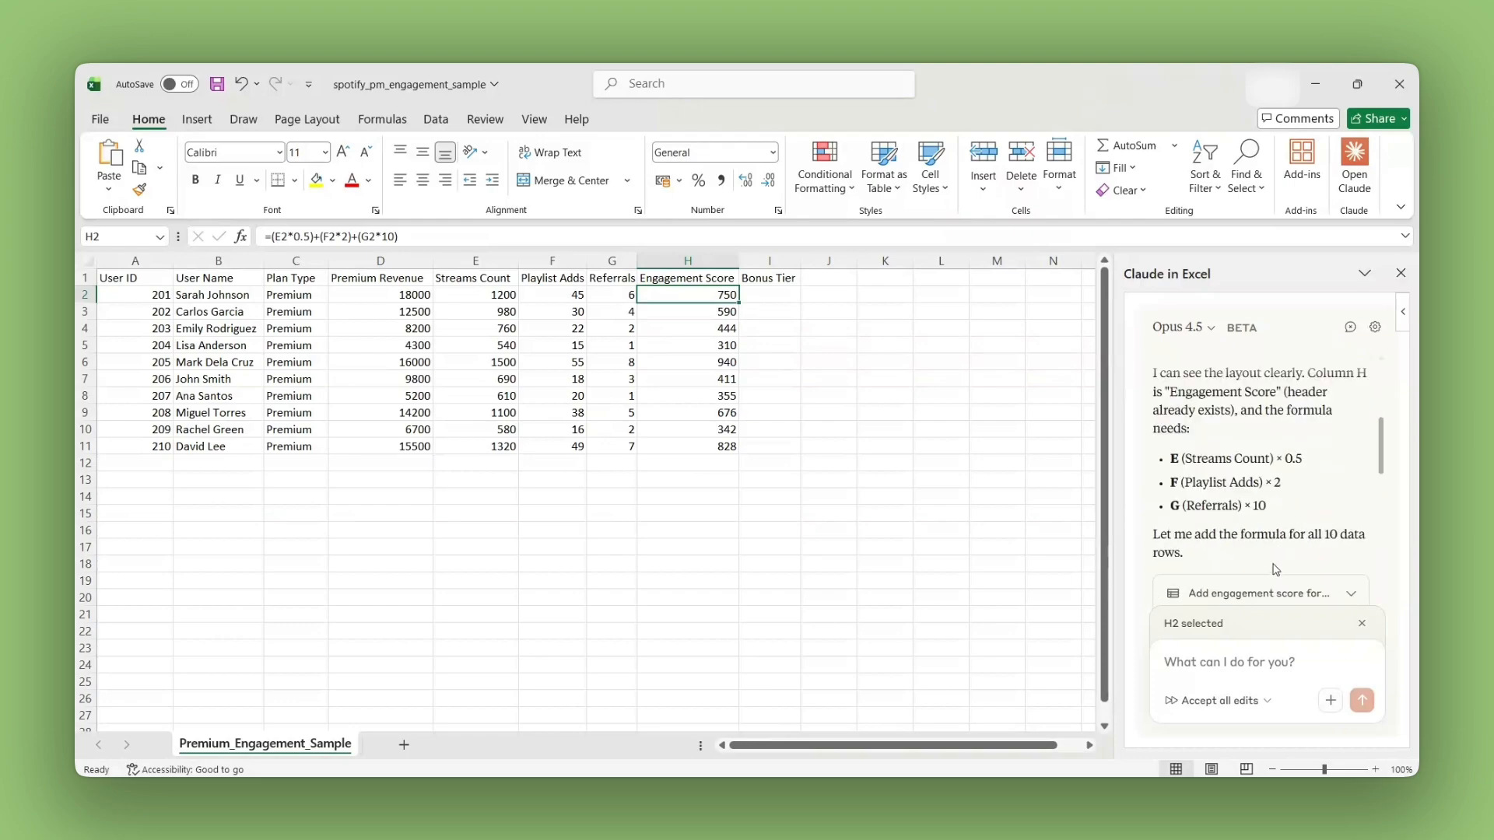
scroll(1277, 570, down, 2)
Step: Ask Claude for a column I bonus tier formula by Premium Revenue: 'Elite' over $15,000, 'High' $10,000-$15,000, 'Medium' $5,000-$10,000, 'Standard' under $5,000
text(Create a formula in column I that assigns a bonus tier: 'Elite' if Premium Revenue is over $15,000, 'High' if between $10,000-$15,000, 'Medium' if between $5,000-$10,000, and 'Standard' for under $5,000)
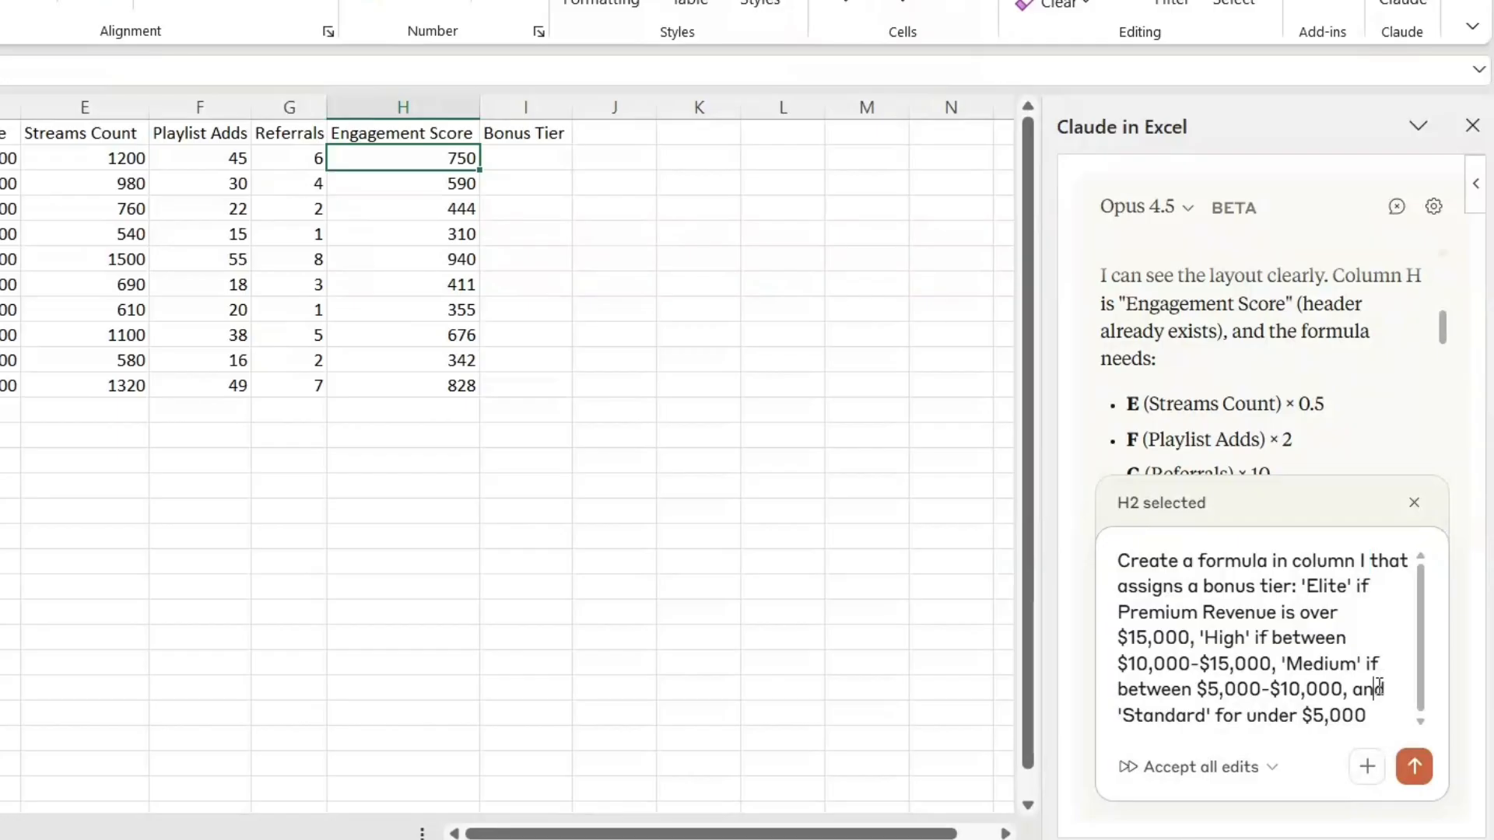
click(1386, 710)
click(1415, 767)
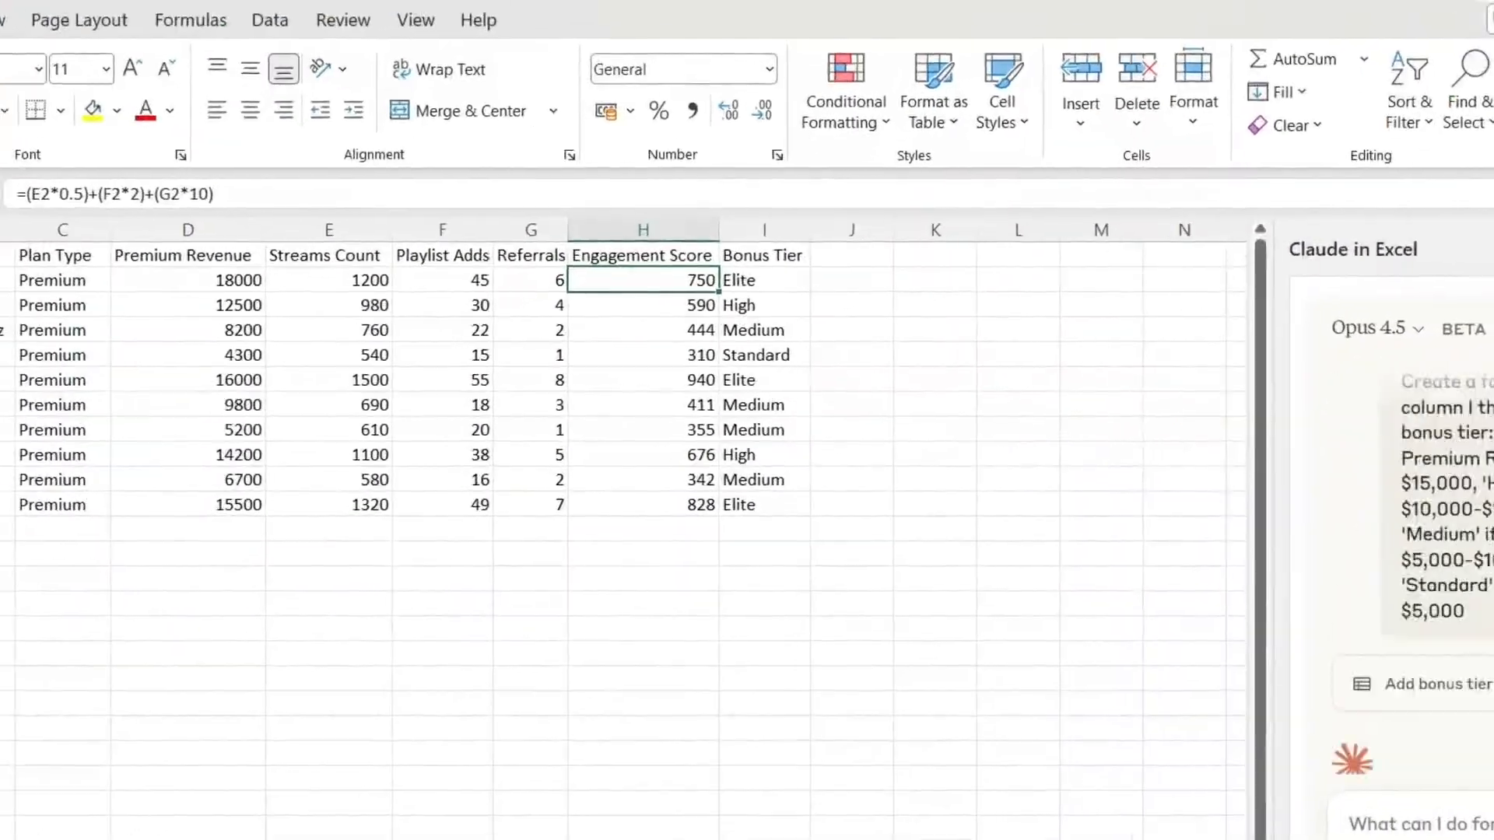
Step: Check the bonus tiers and formula in I2:I11 and read Claude's explanation of how the tiers are calculated
drag(751, 282, 773, 502)
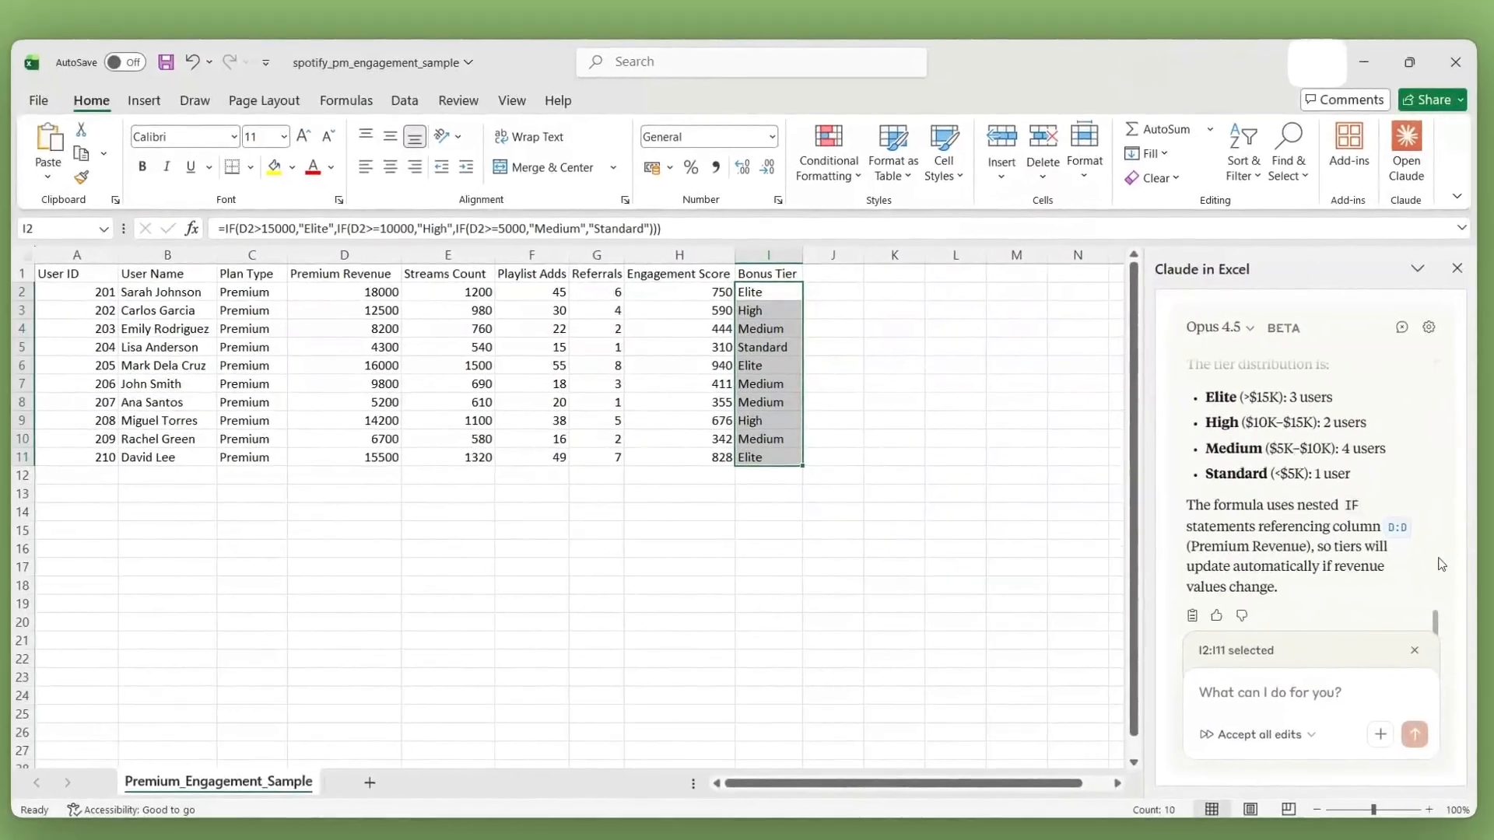
scroll(1309, 546, up, 2)
scroll(1308, 546, down, 2)
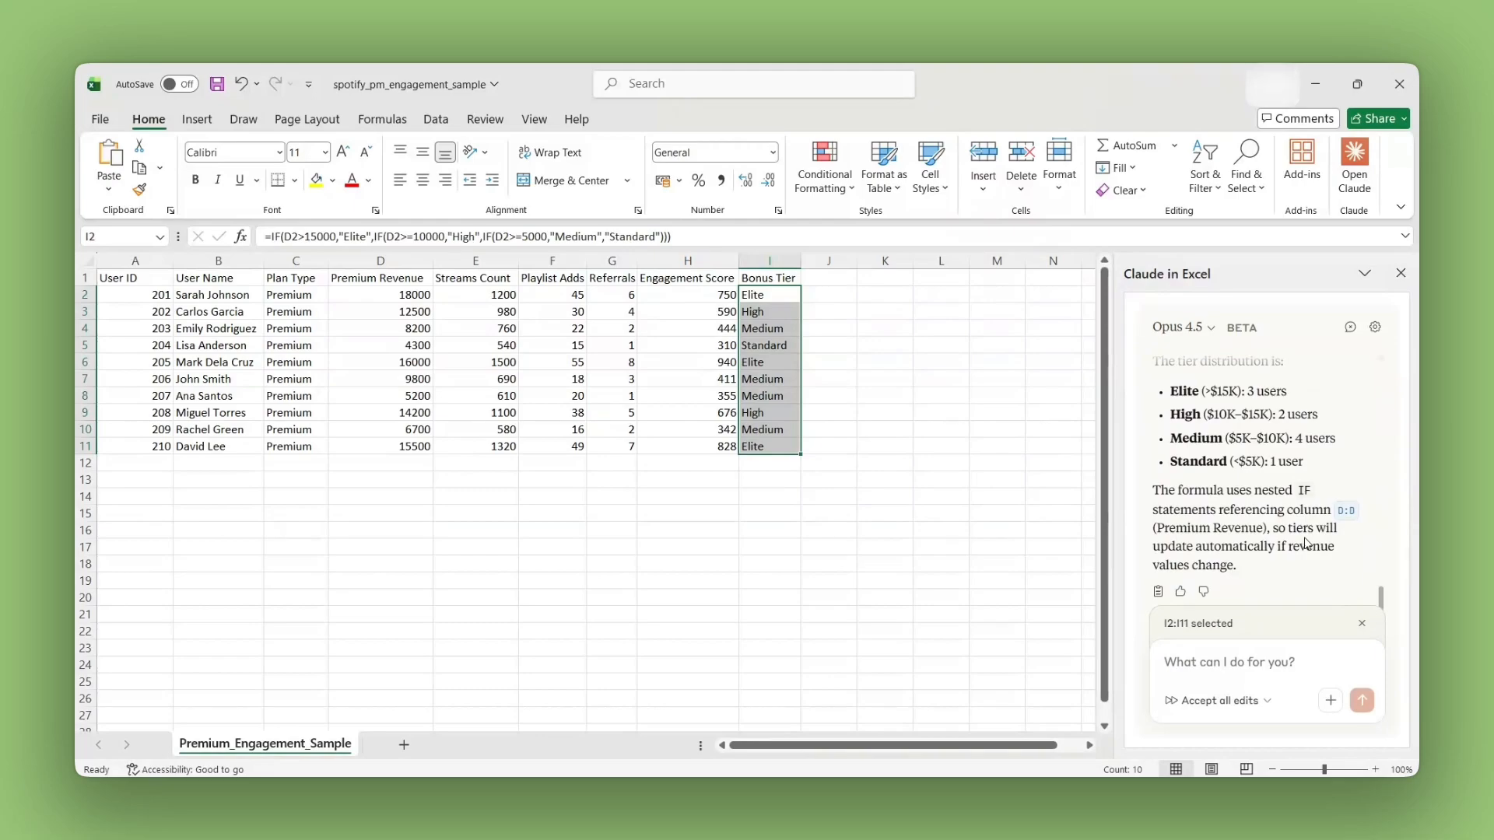
drag(1155, 490, 1327, 512)
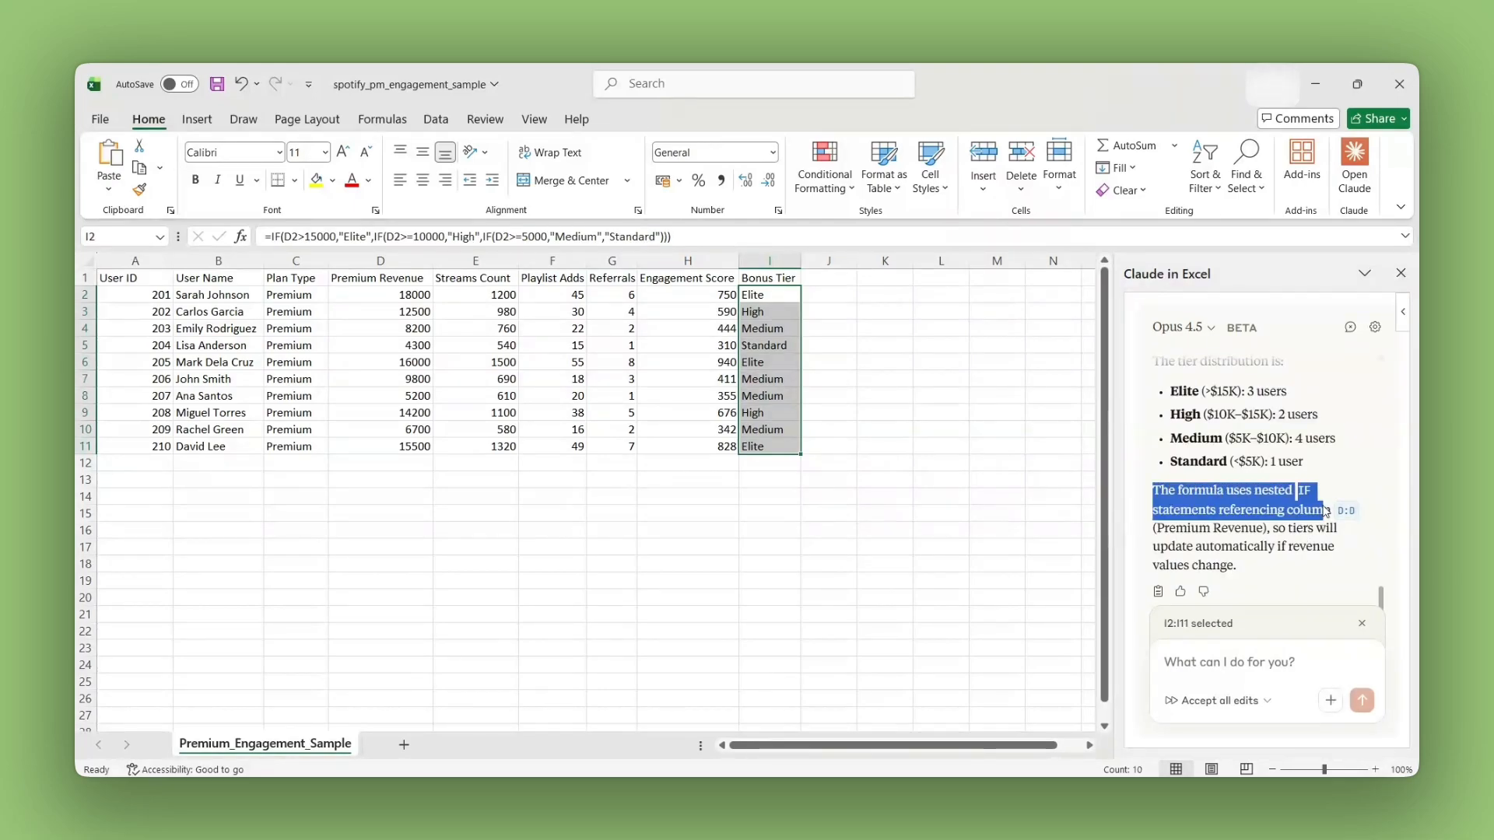
click(1281, 548)
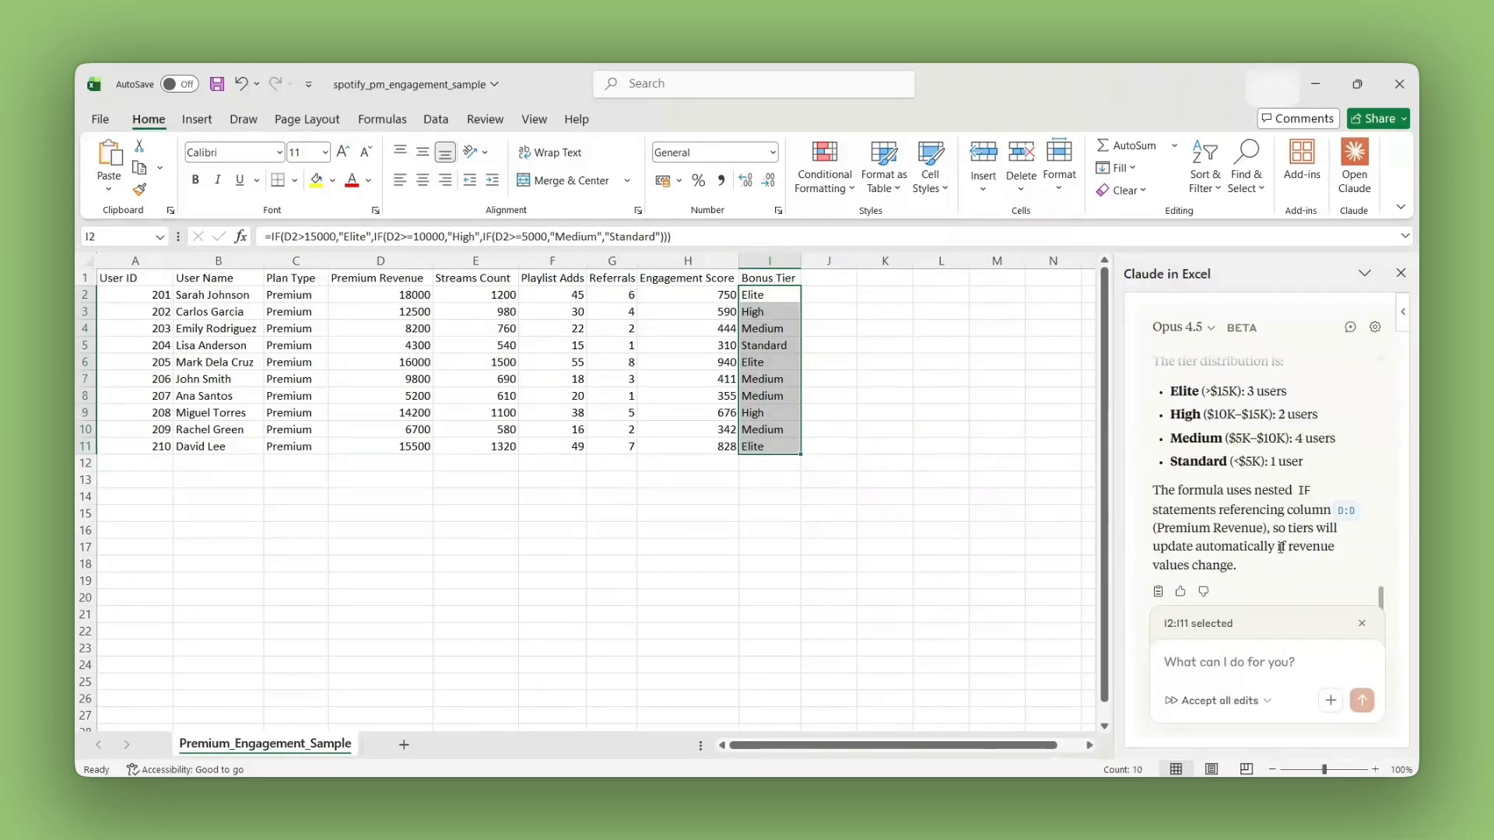
click(664, 543)
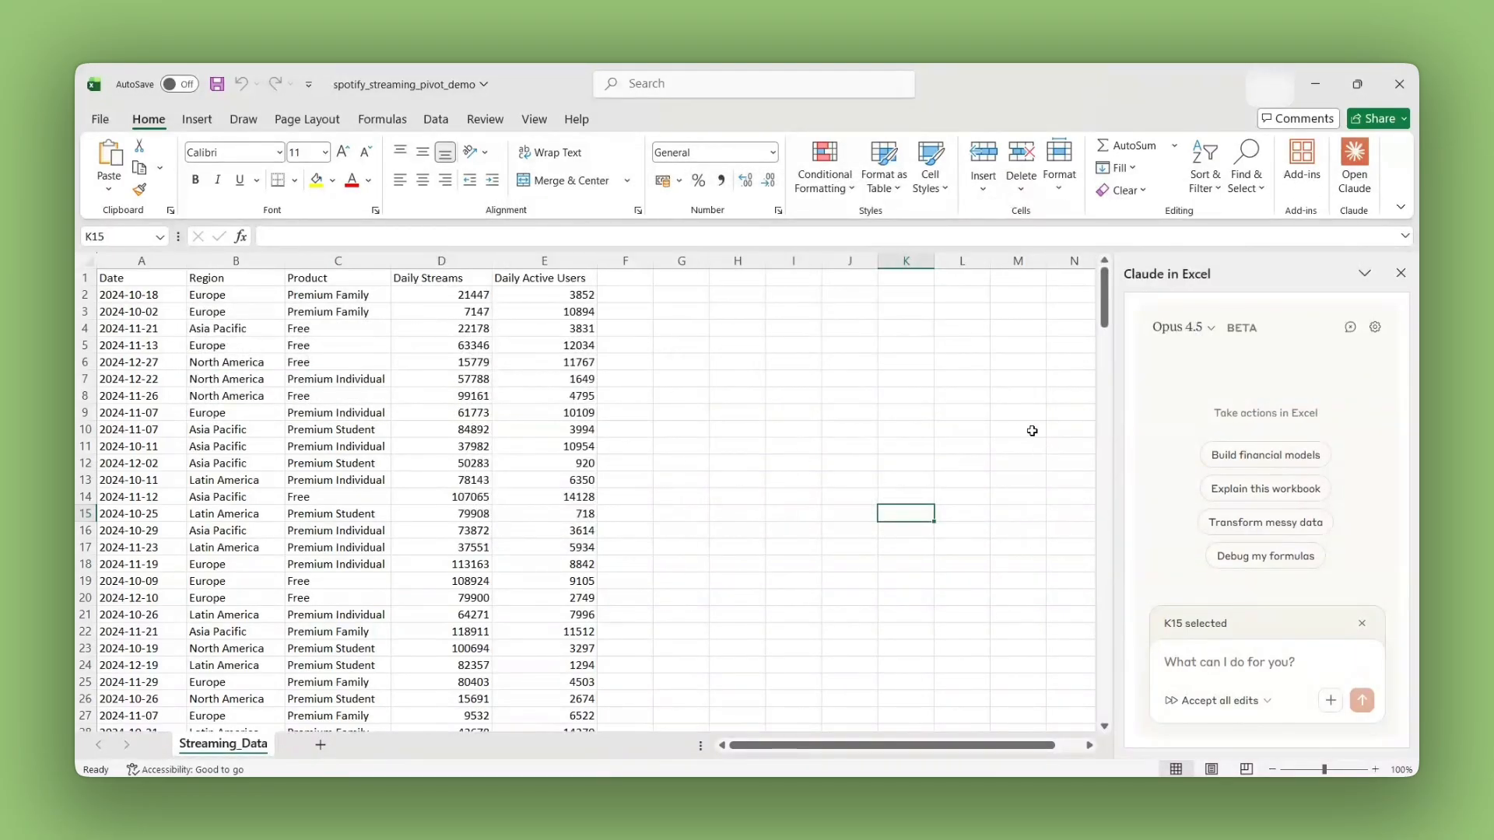
Step: Review the data from Date through Daily Active Users in the spotify_streaming_pivot_demo workbook, including the Region column
drag(104, 275, 537, 735)
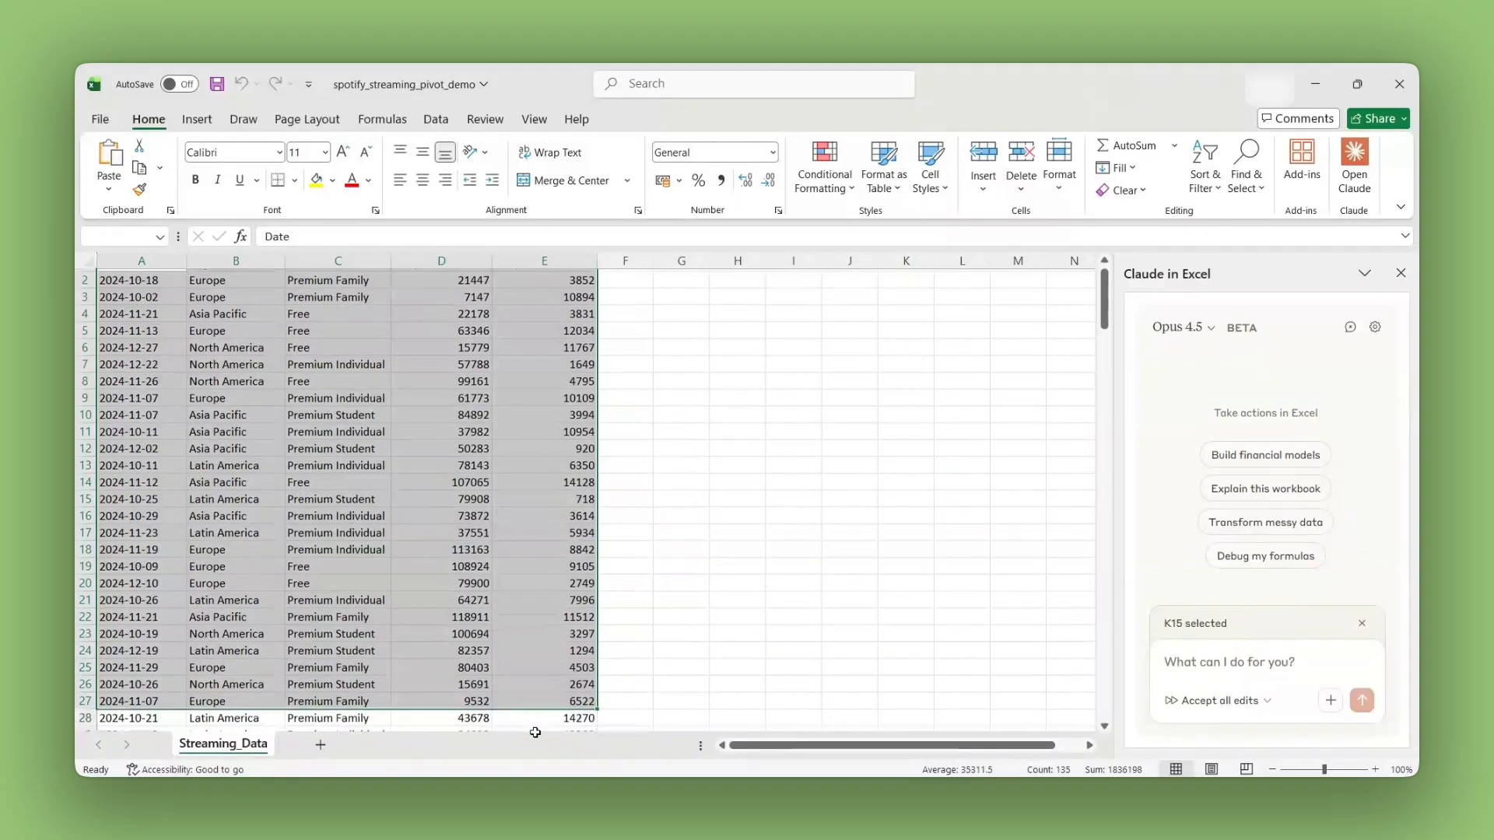
scroll(662, 416, up, 1)
click(817, 411)
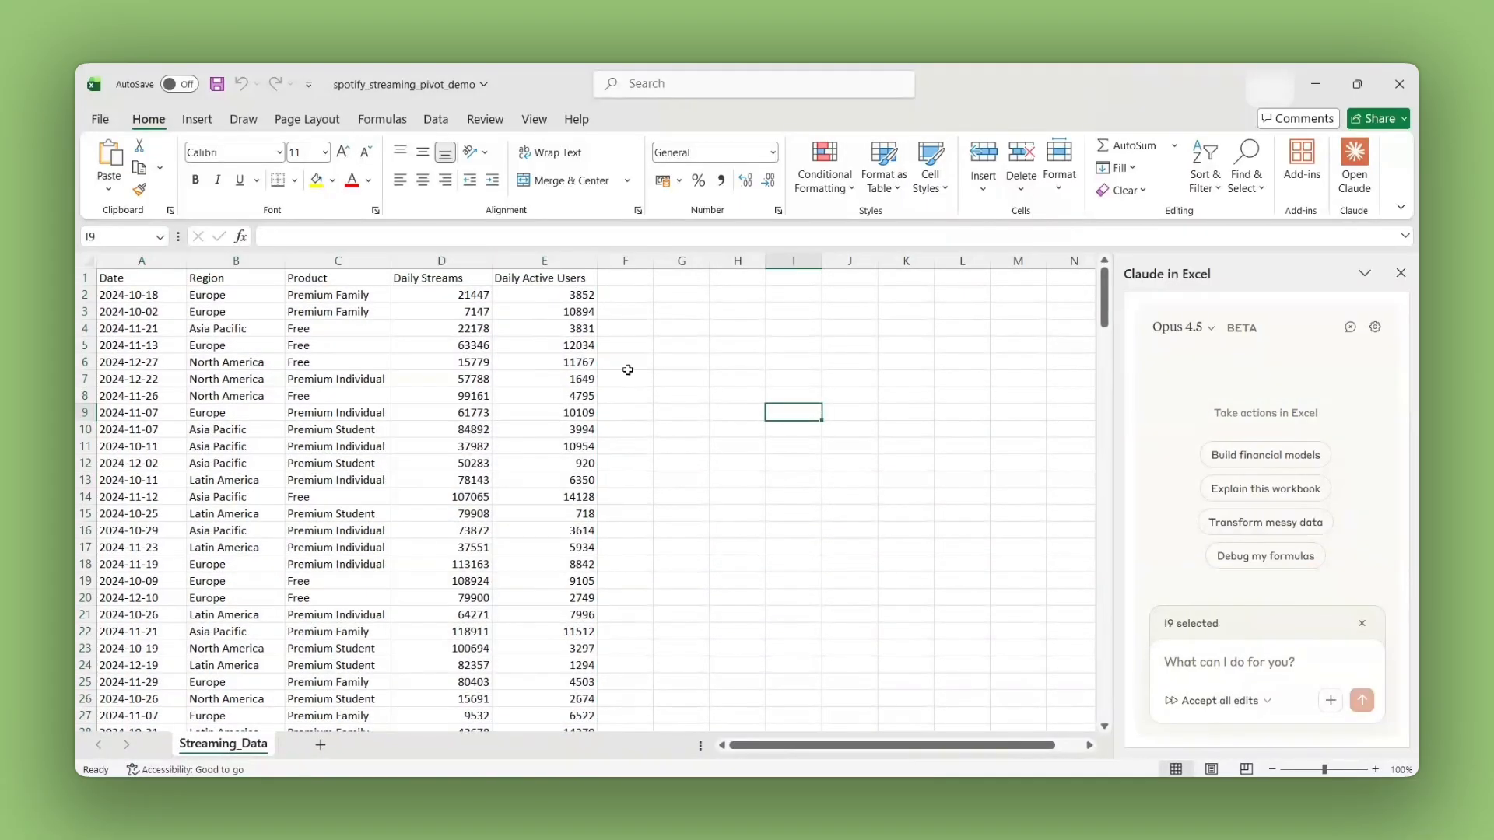
drag(211, 274, 248, 685)
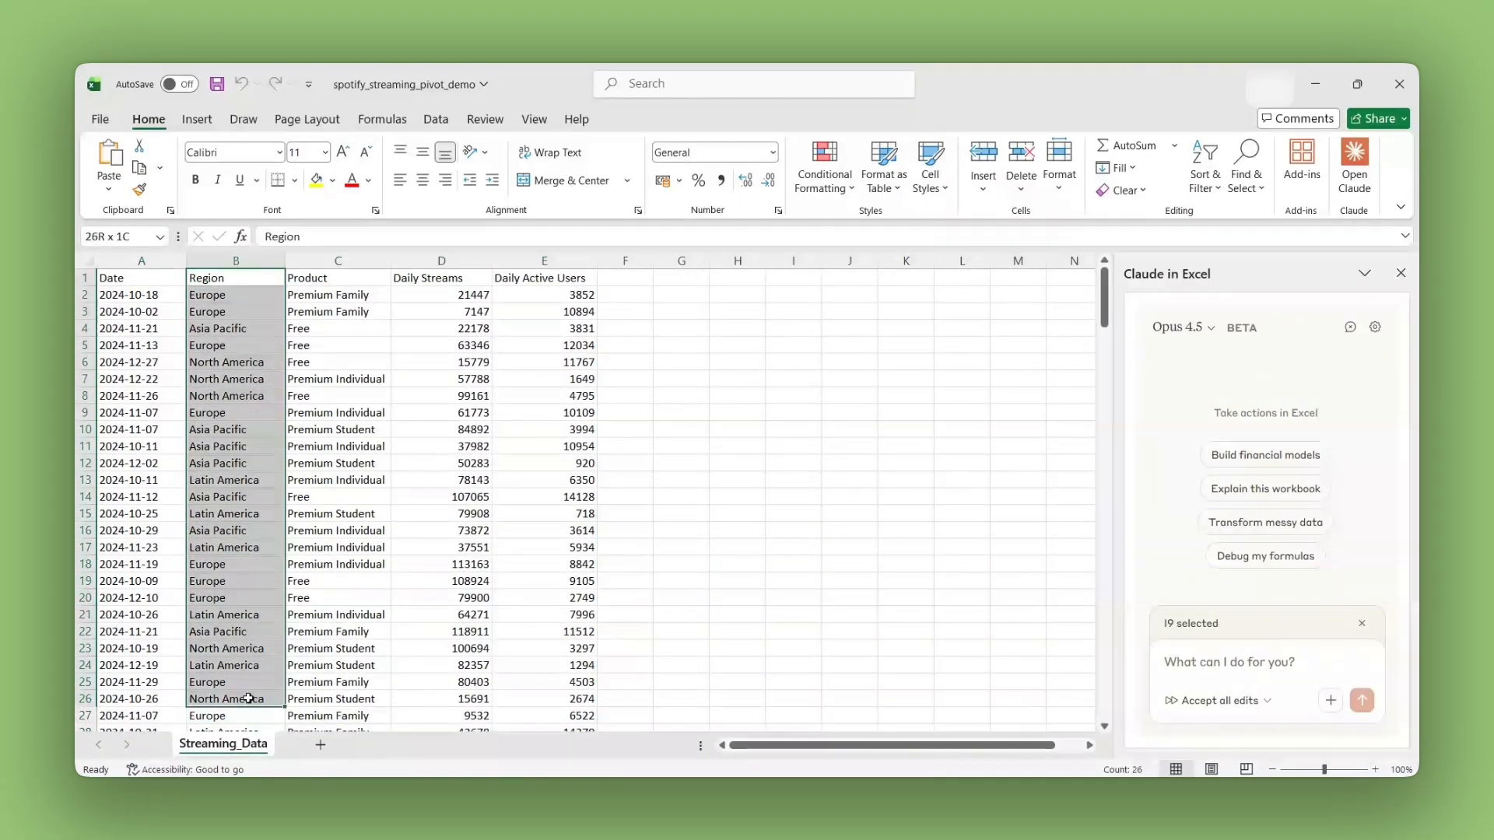
click(256, 627)
click(1018, 549)
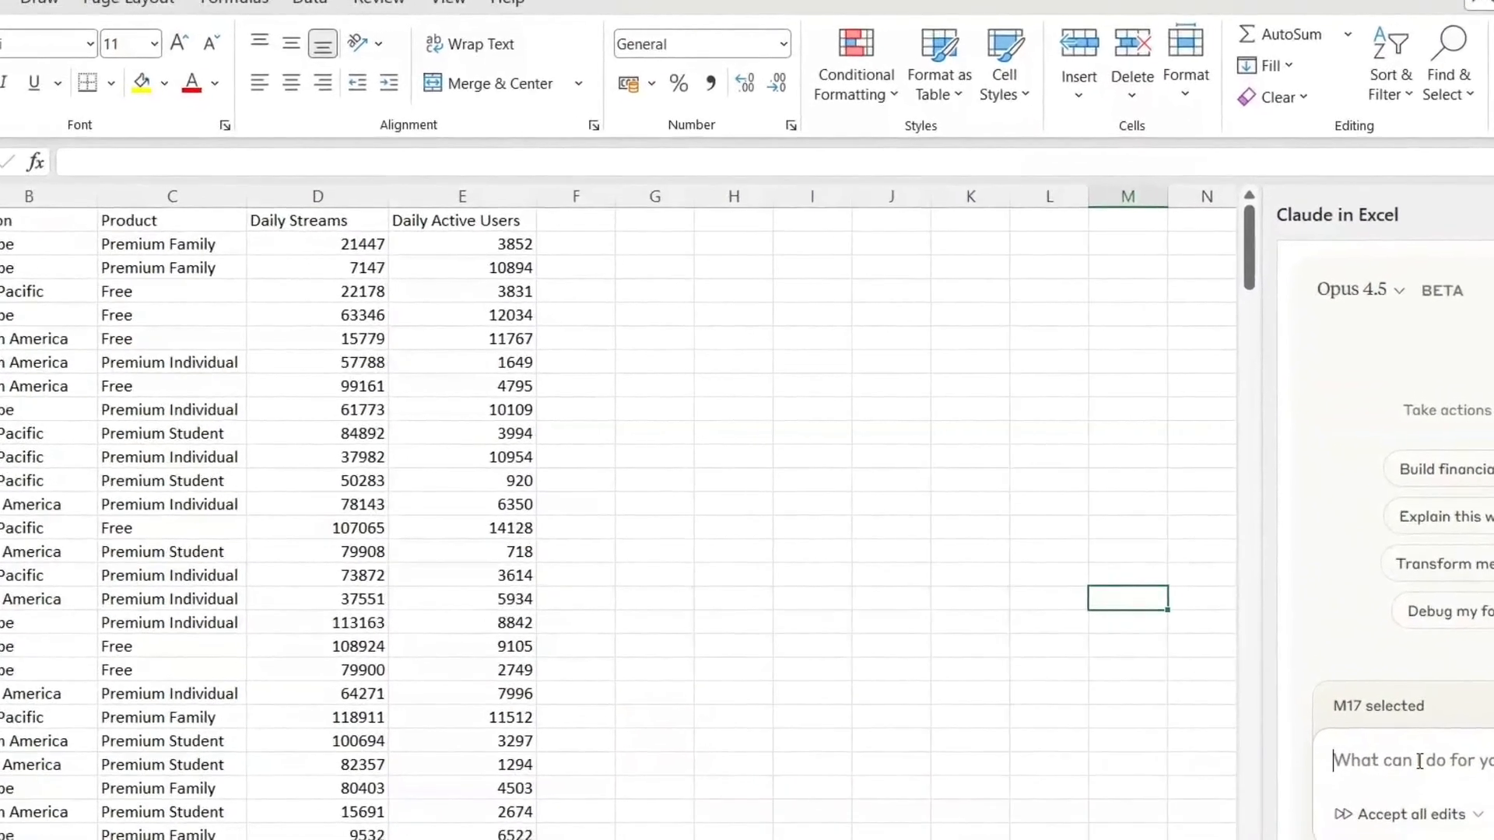
Step: Have Claude create a pivot table showing total daily streams by region with a column chart, and open the Pivot_DailyStreams sheet
key(ctrl+v)
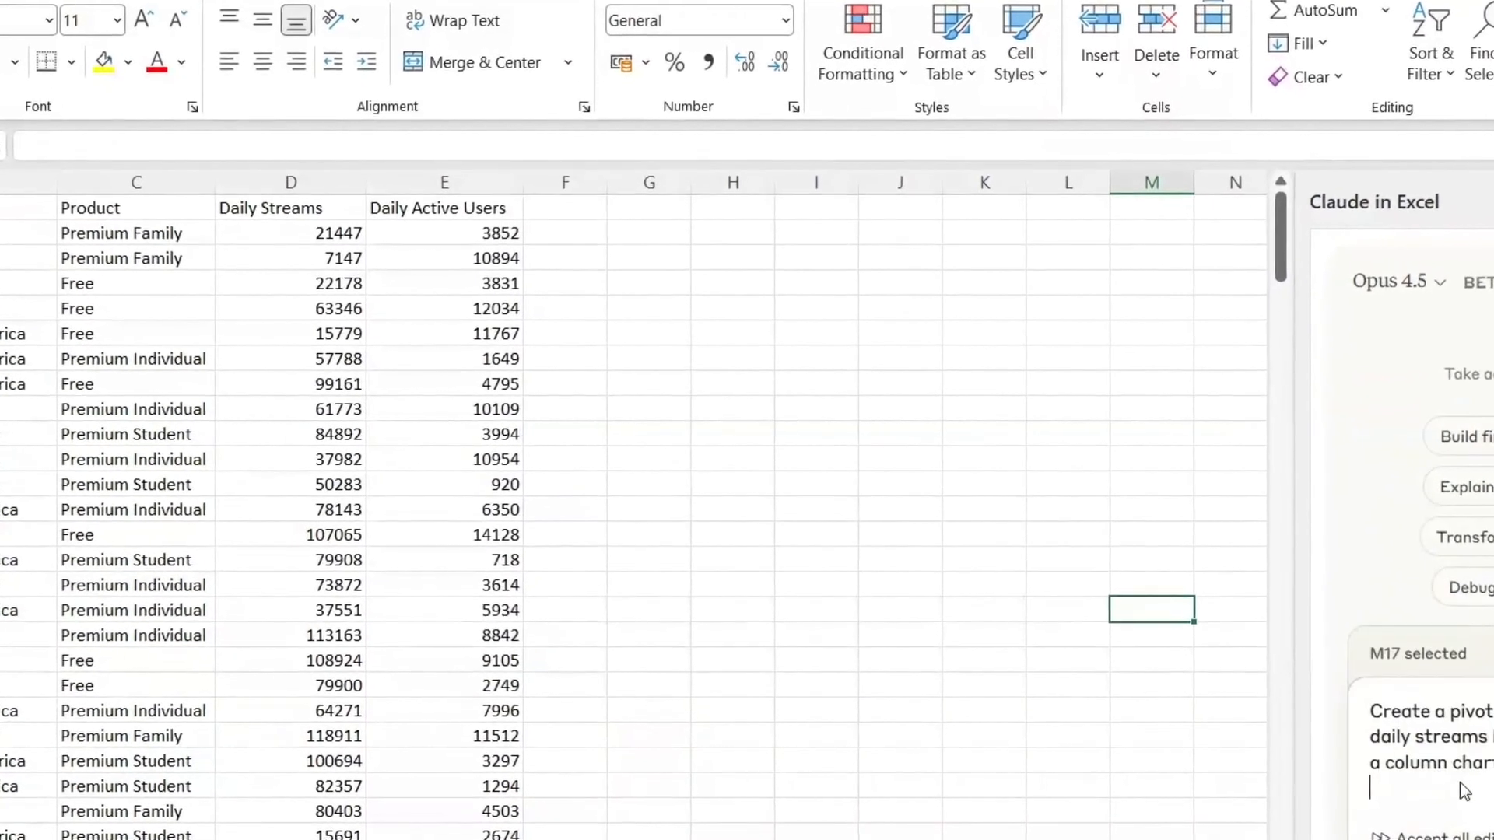
key(ctrl+a)
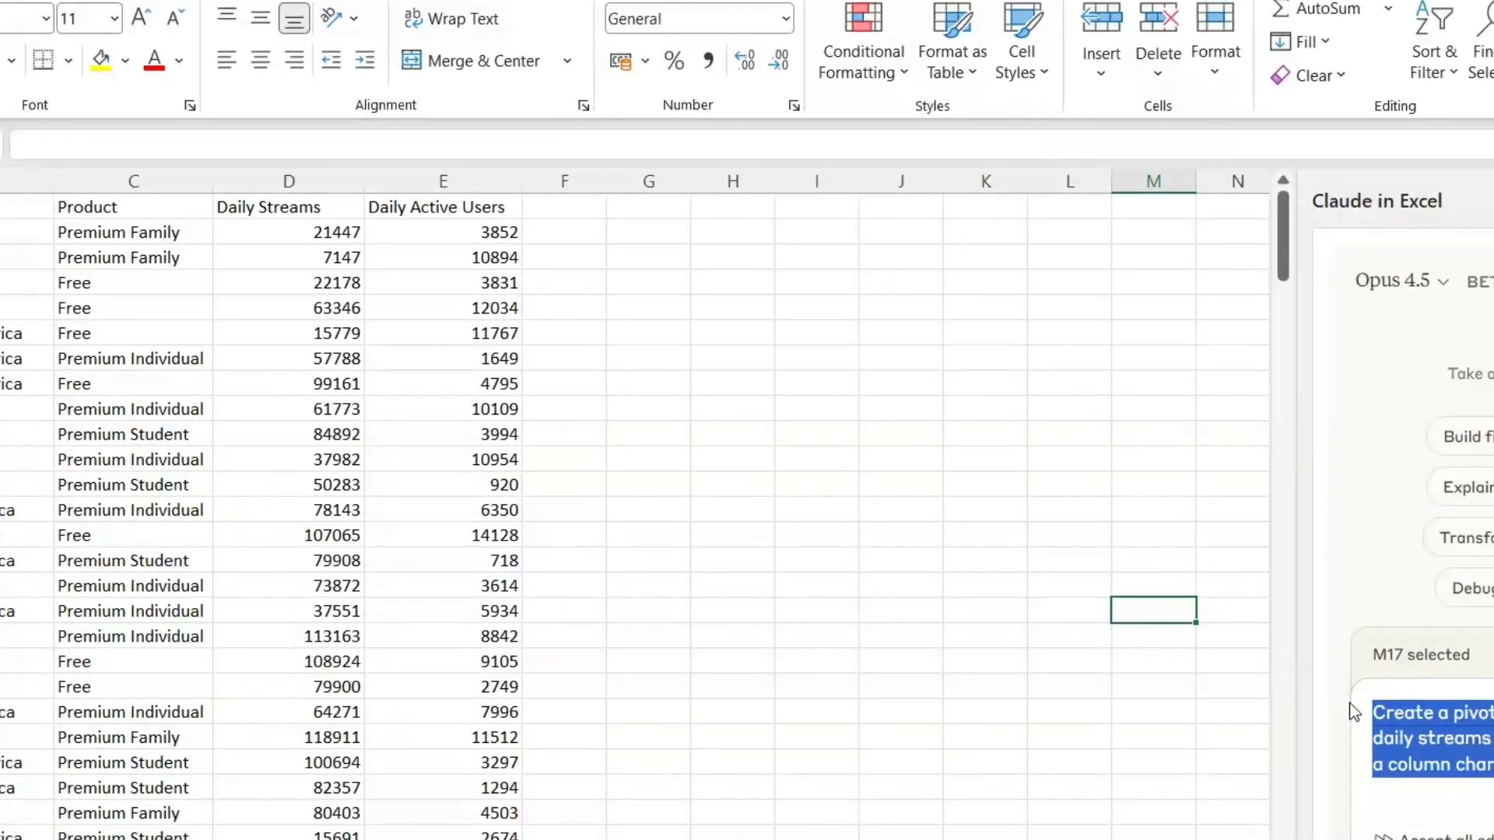
click(1367, 672)
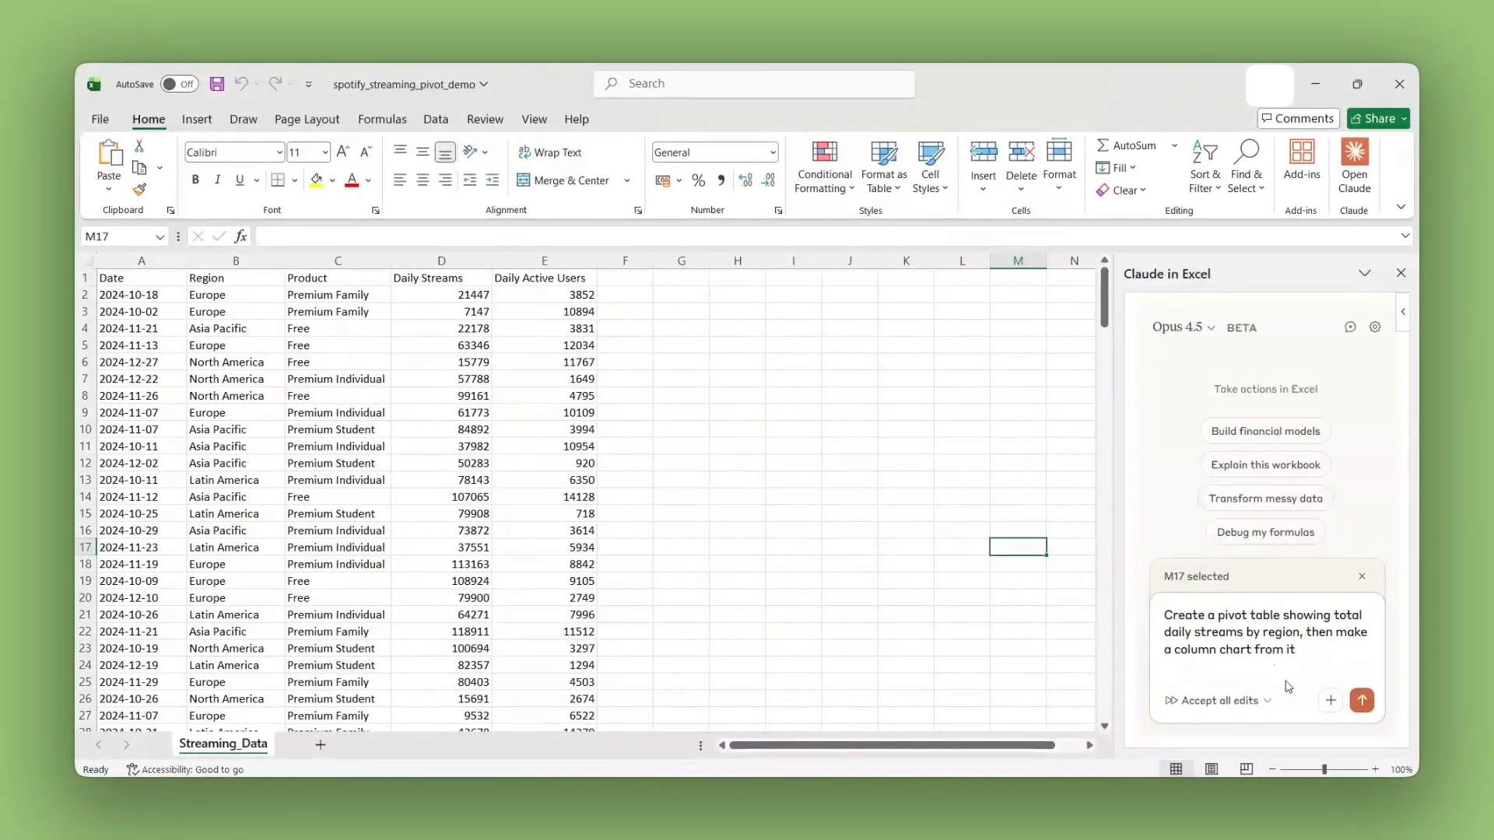
click(1363, 699)
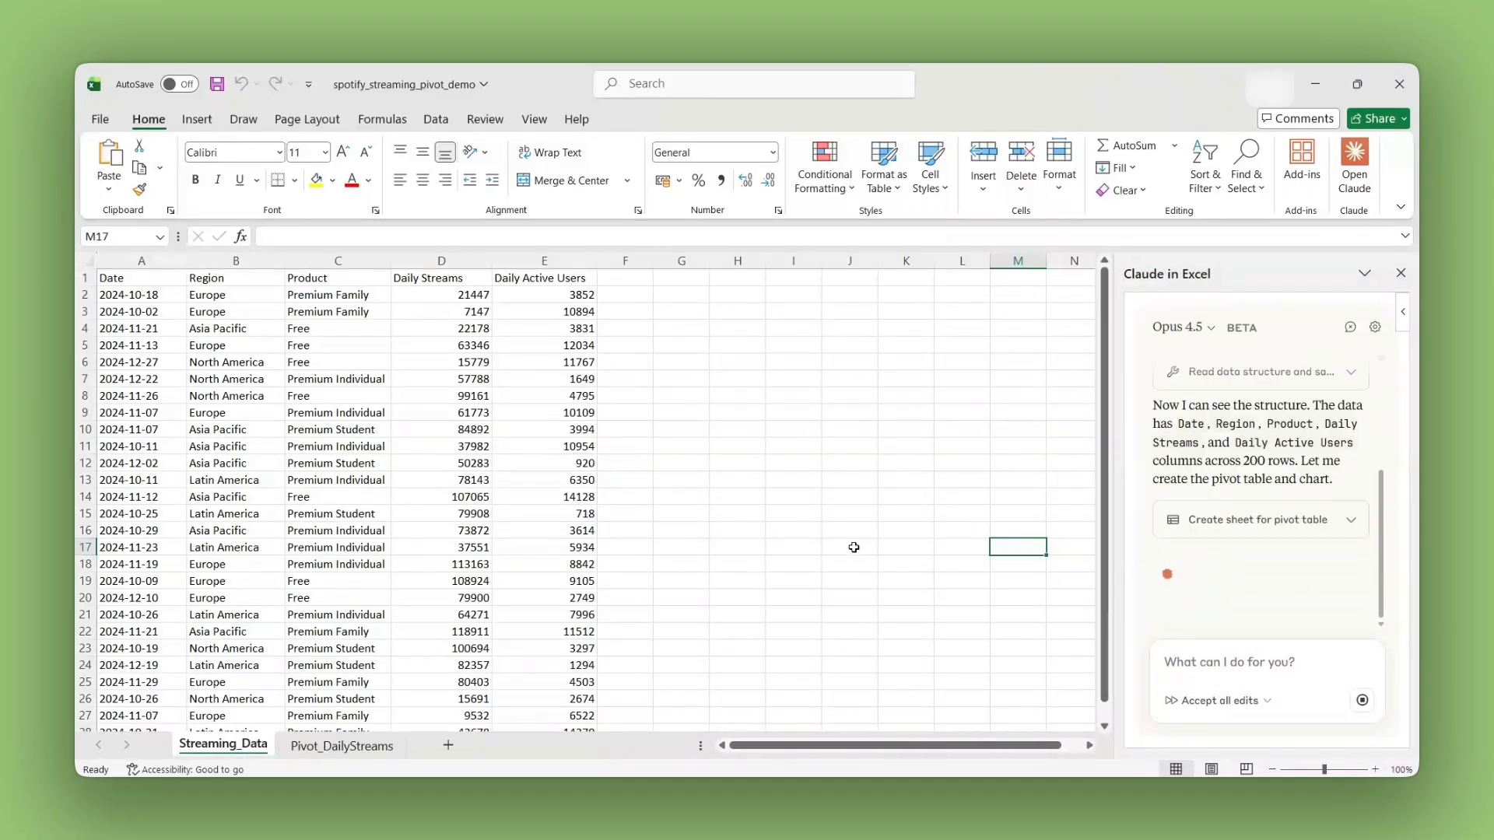
click(328, 746)
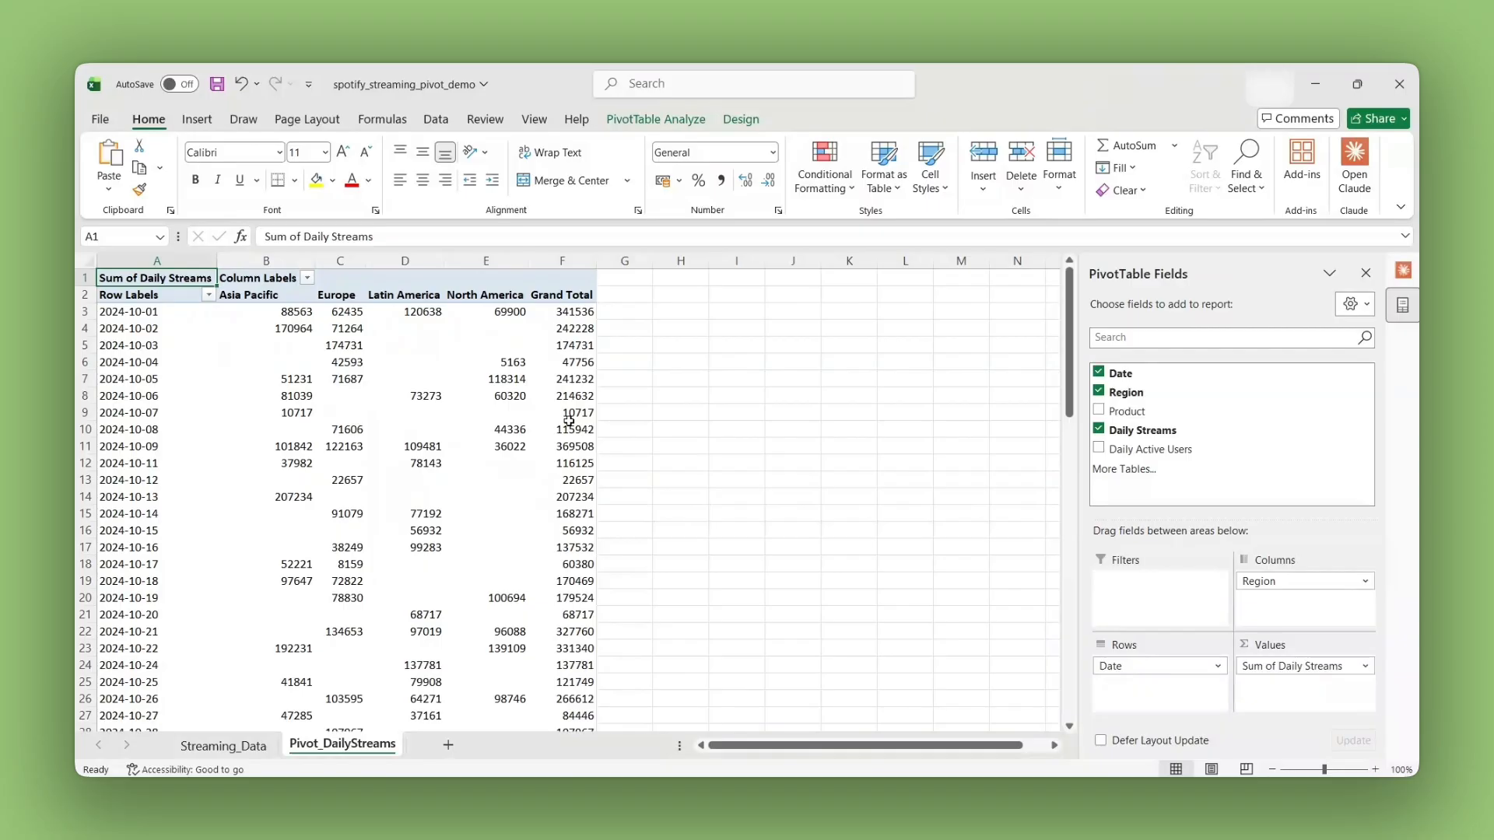
Step: Return to Streaming_Data and have Claude create a pivot table showing daily streams over time, with a line chart showing the trend
click(236, 745)
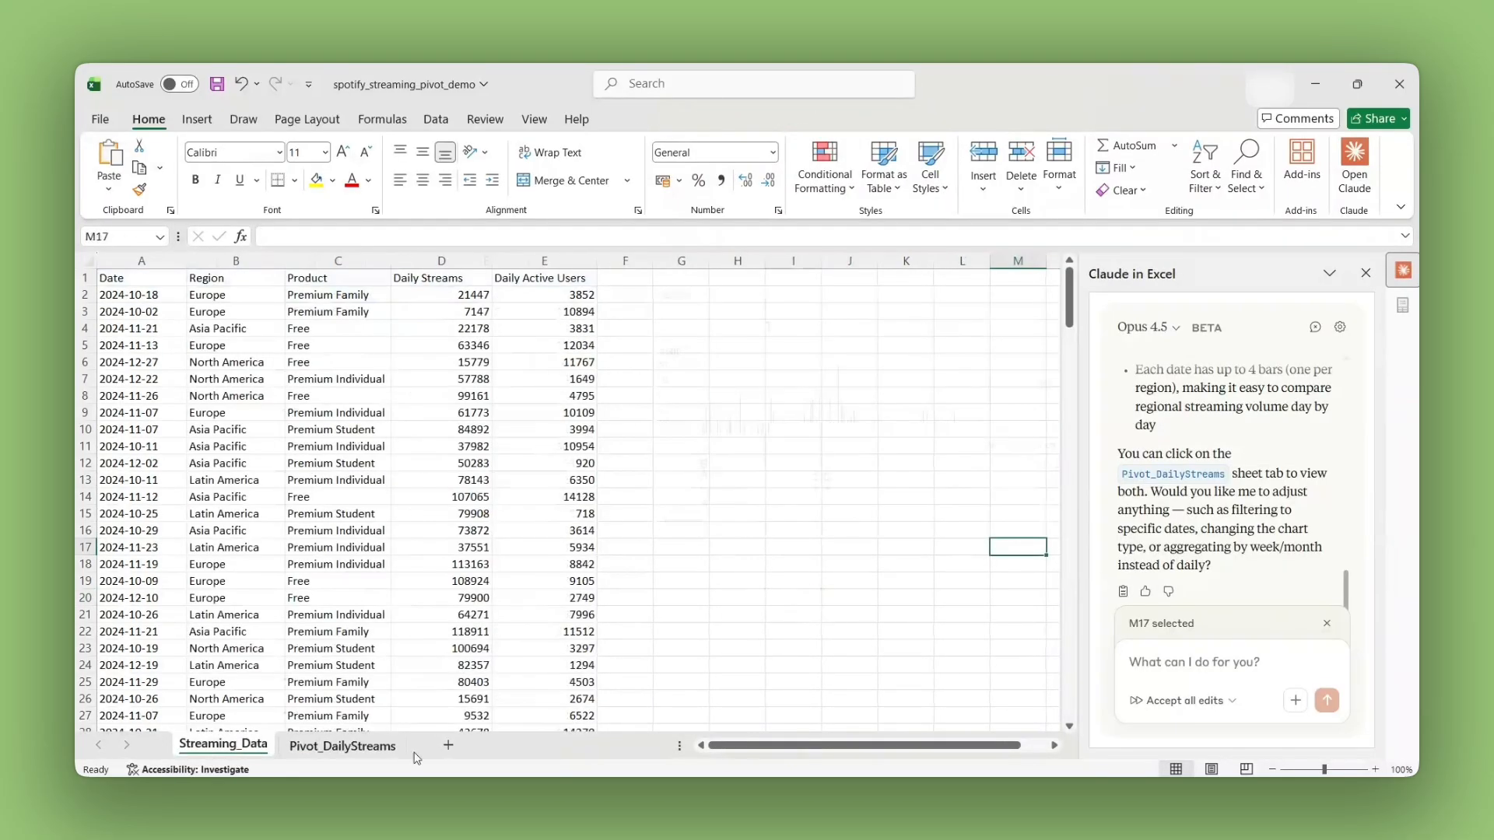
click(1177, 702)
click(1177, 705)
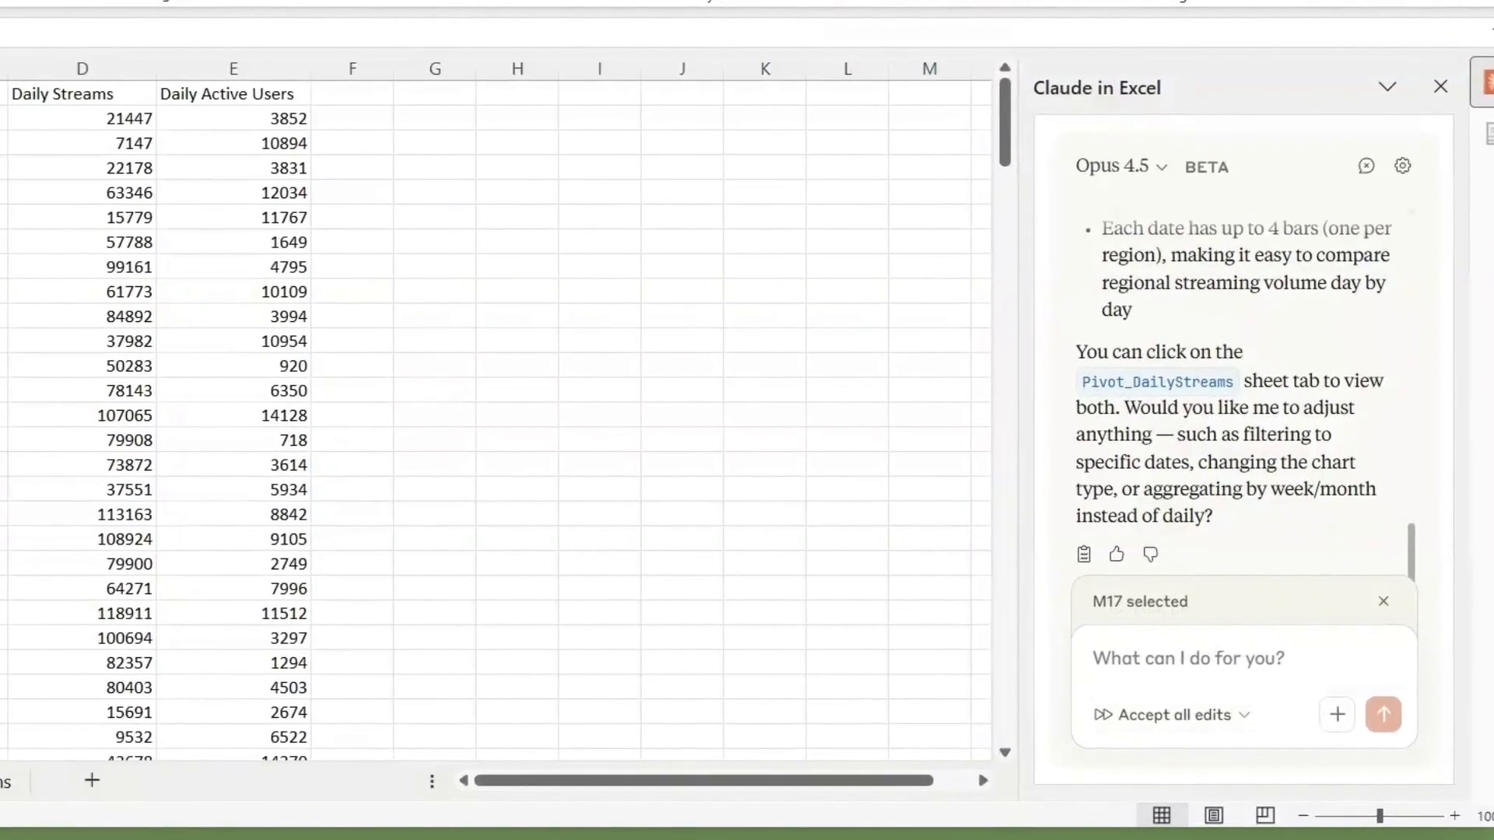
click(1248, 683)
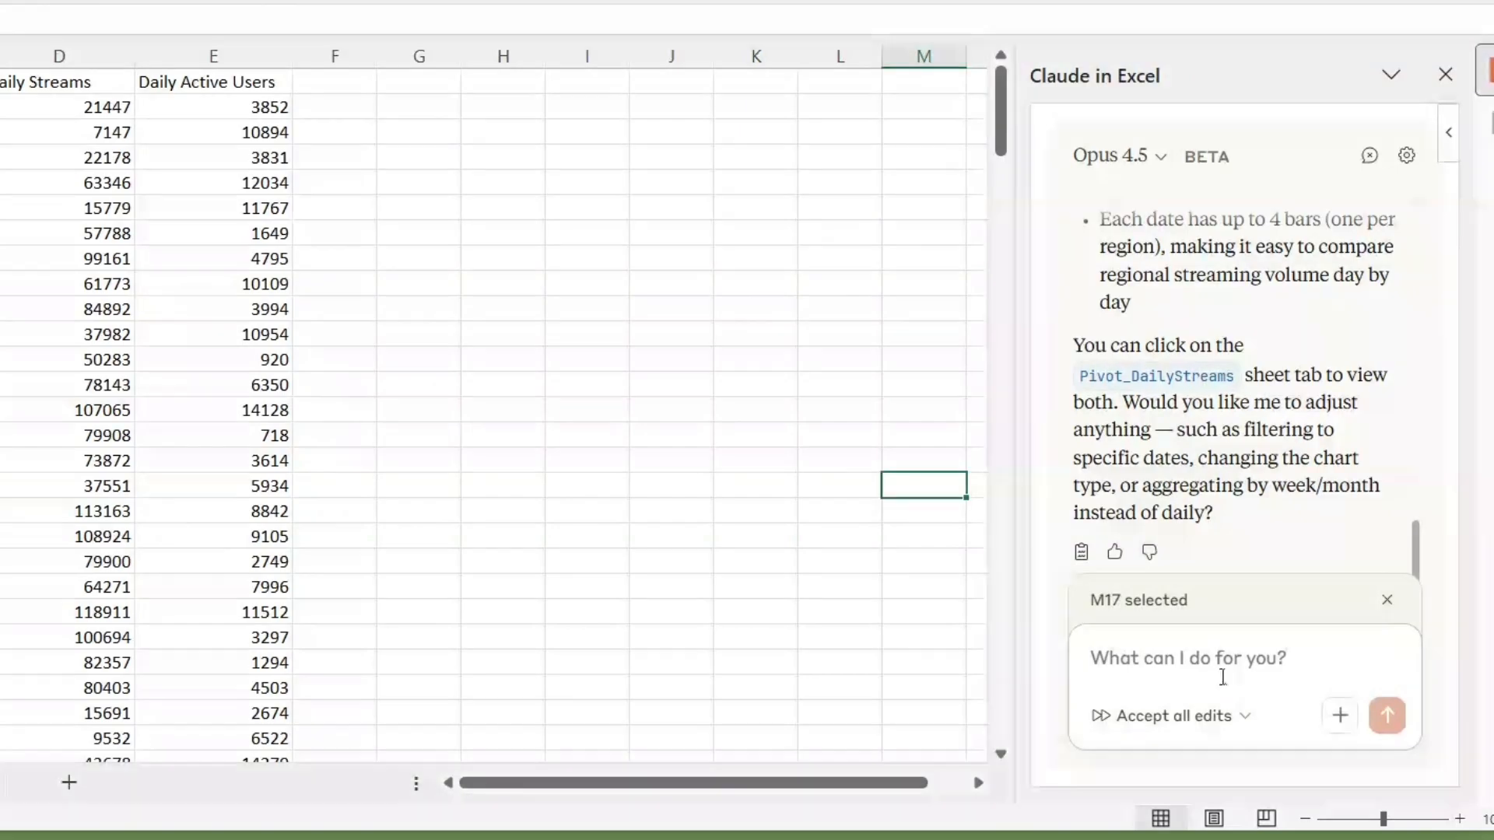
text(Create a pivot table showing daily streams over time, then create a line chart showing the trend)
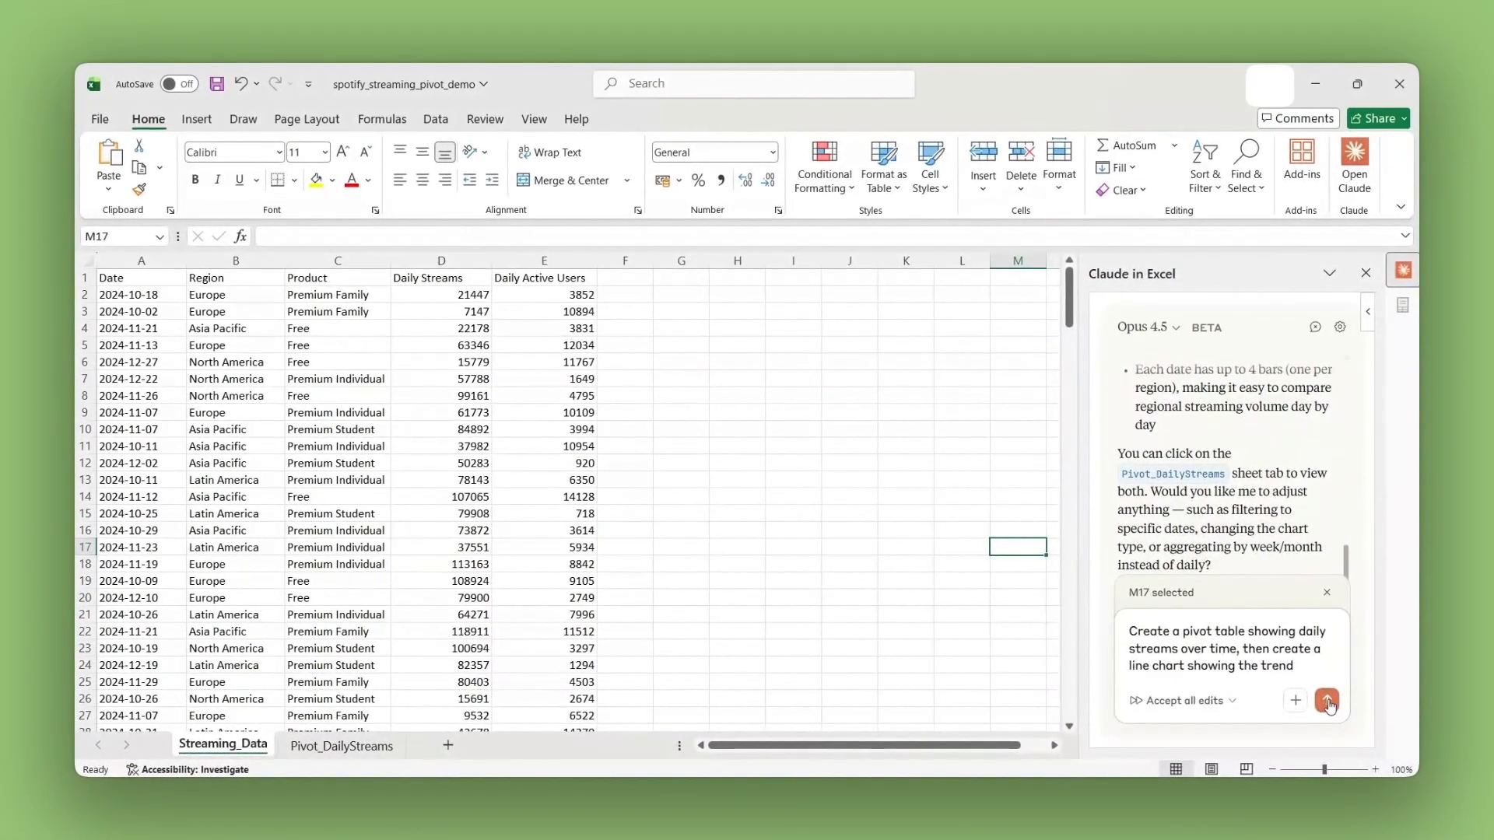
click(1327, 701)
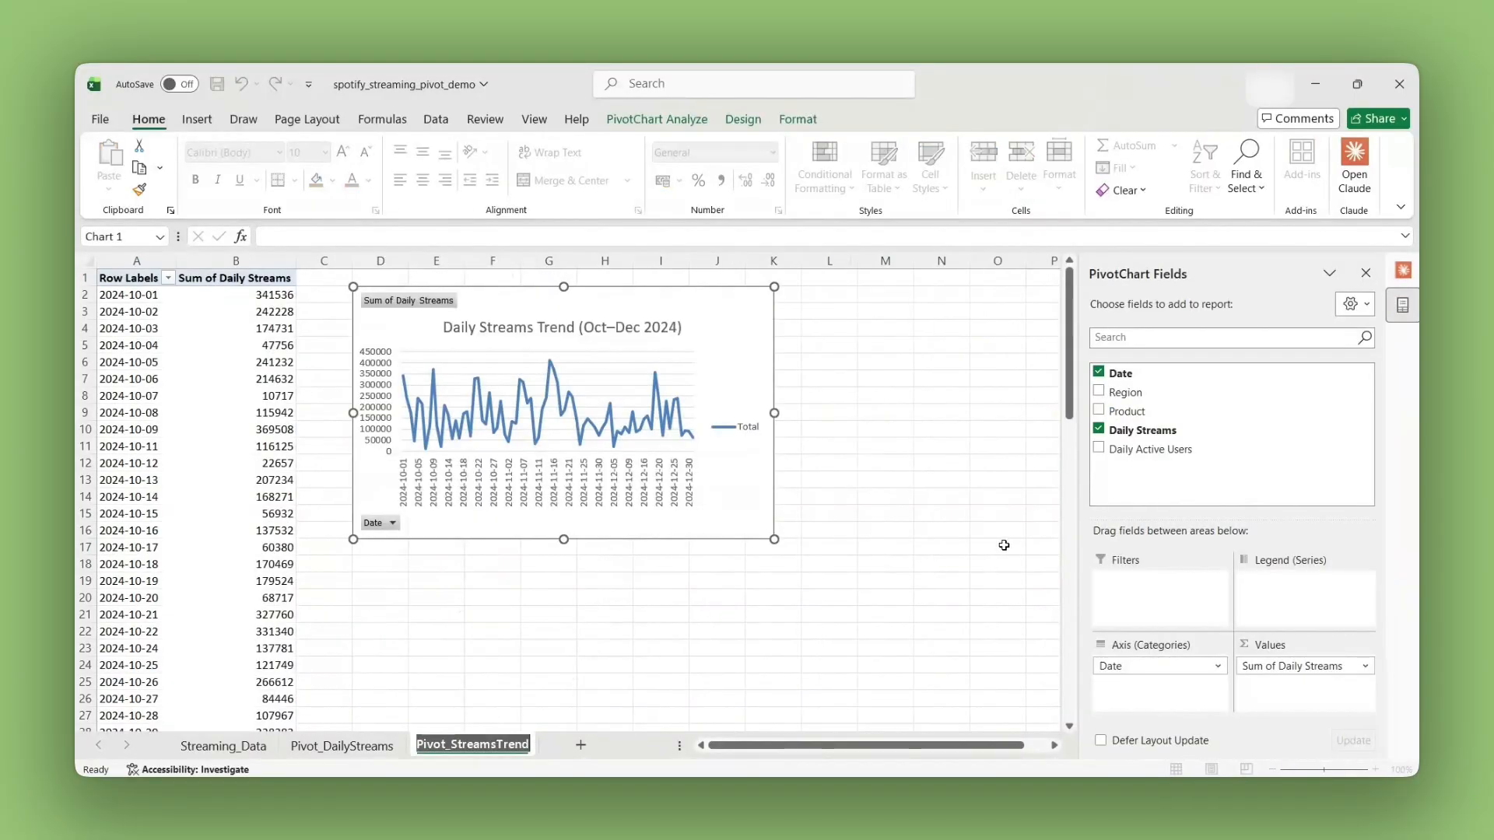
click(386, 595)
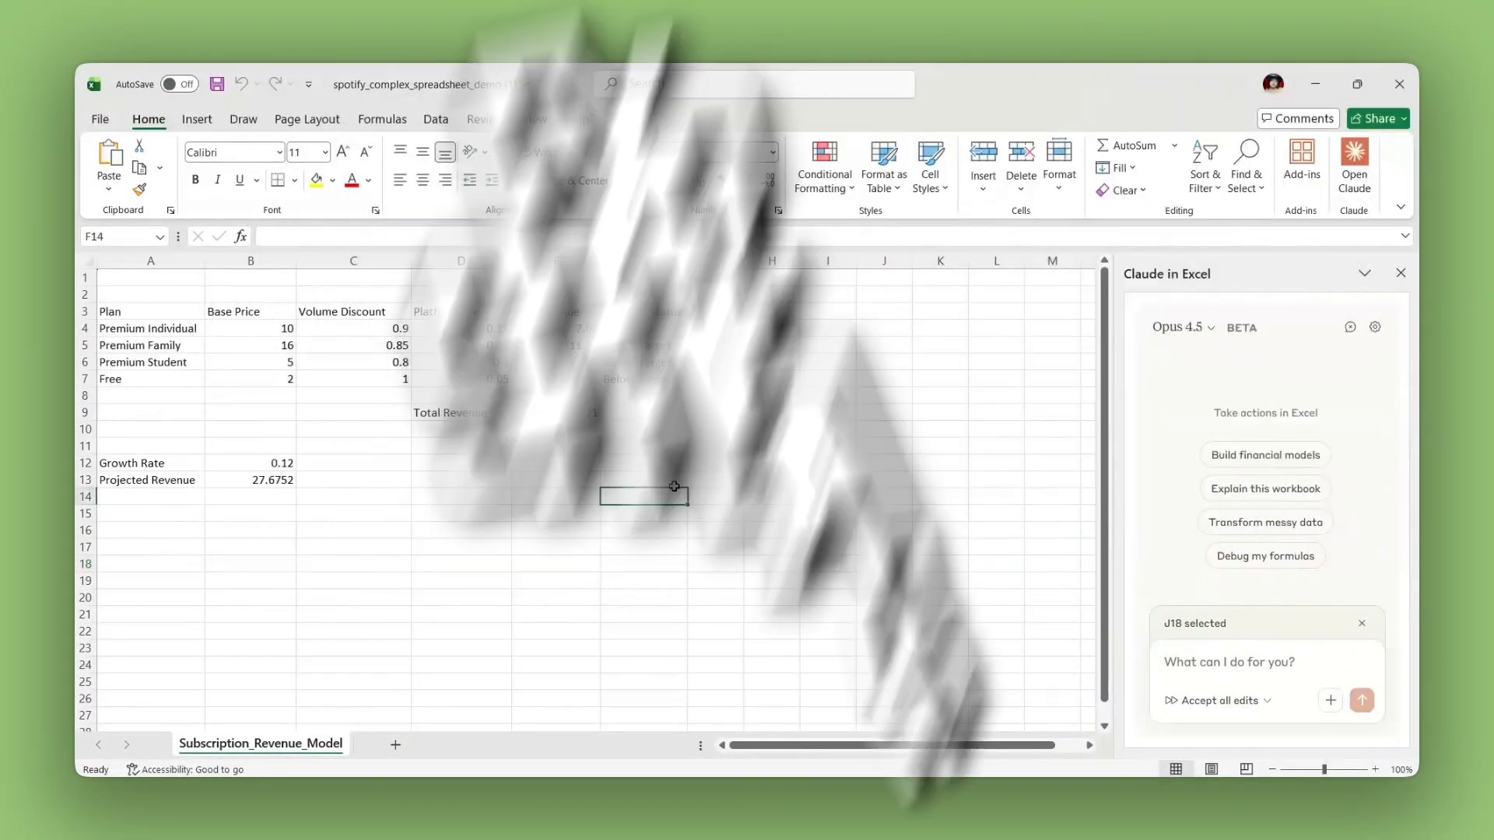
Step: Examine the revenue model in A3:F14 of spotify_complex_spreadsheet_demo (1), including the Platform Fee, Volume Discount and Base Price cells
drag(644, 496, 110, 318)
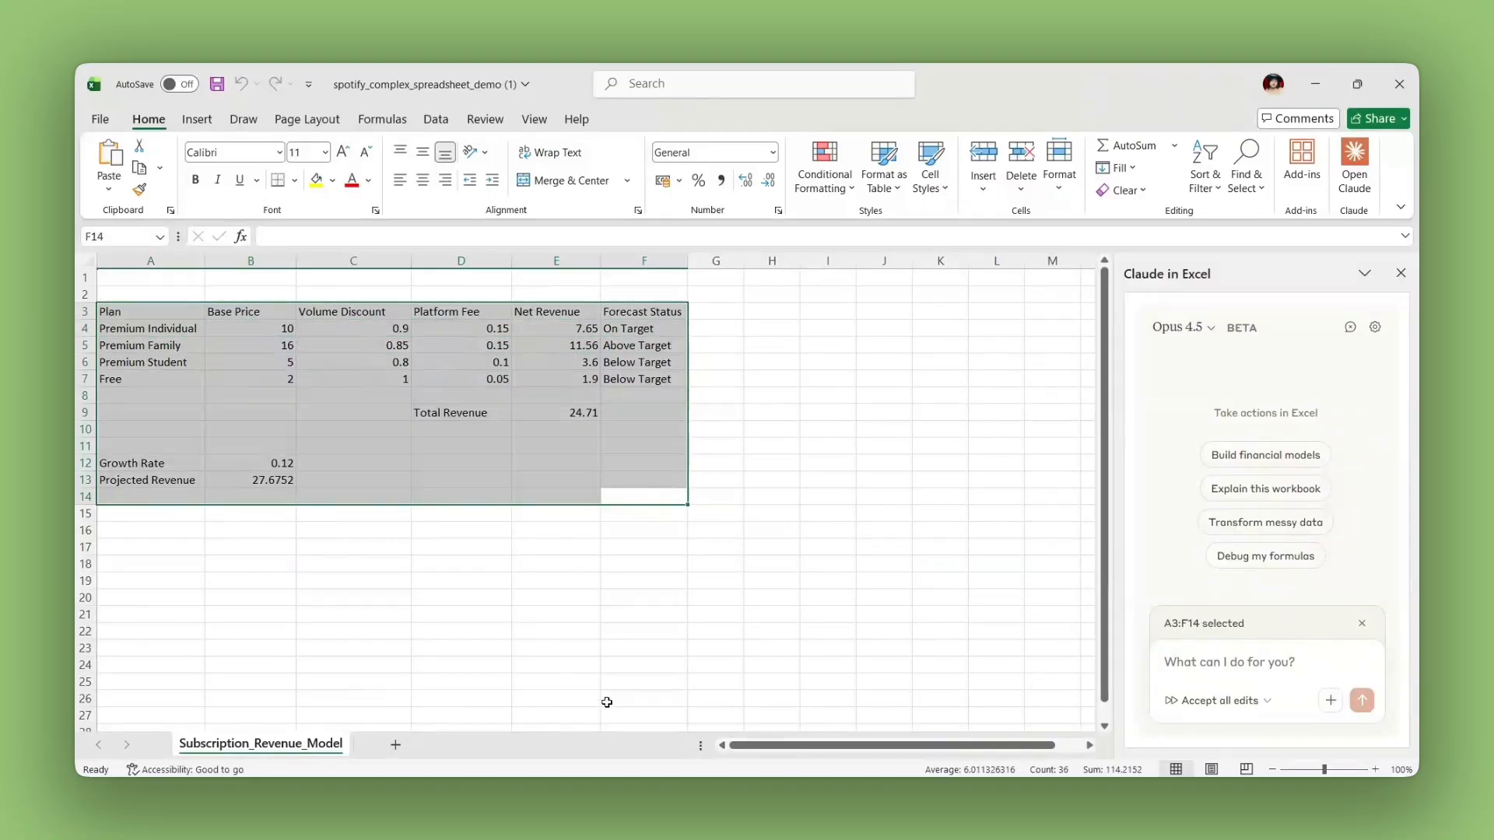
click(931, 595)
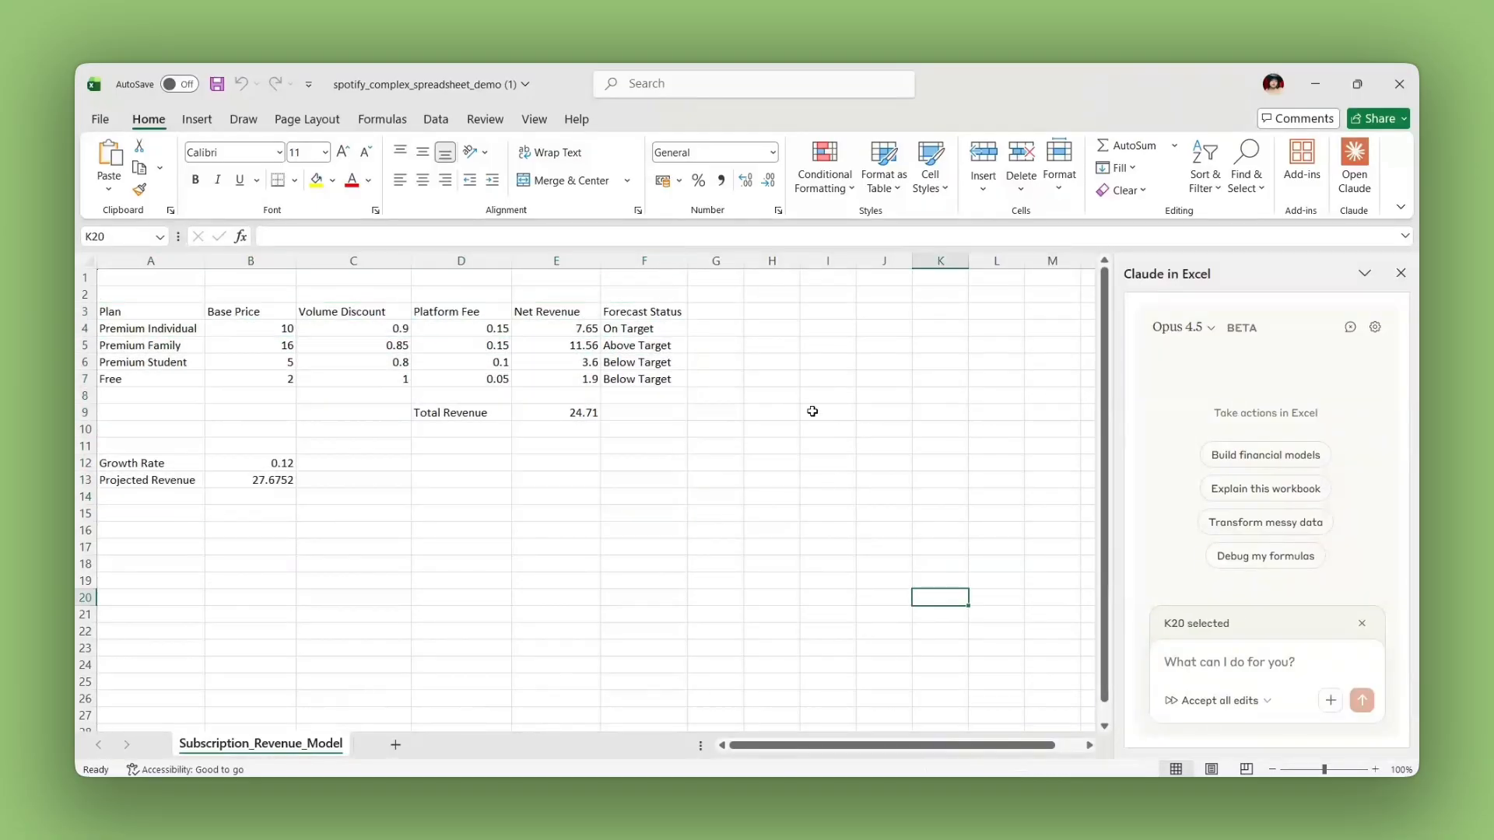
click(502, 345)
click(501, 329)
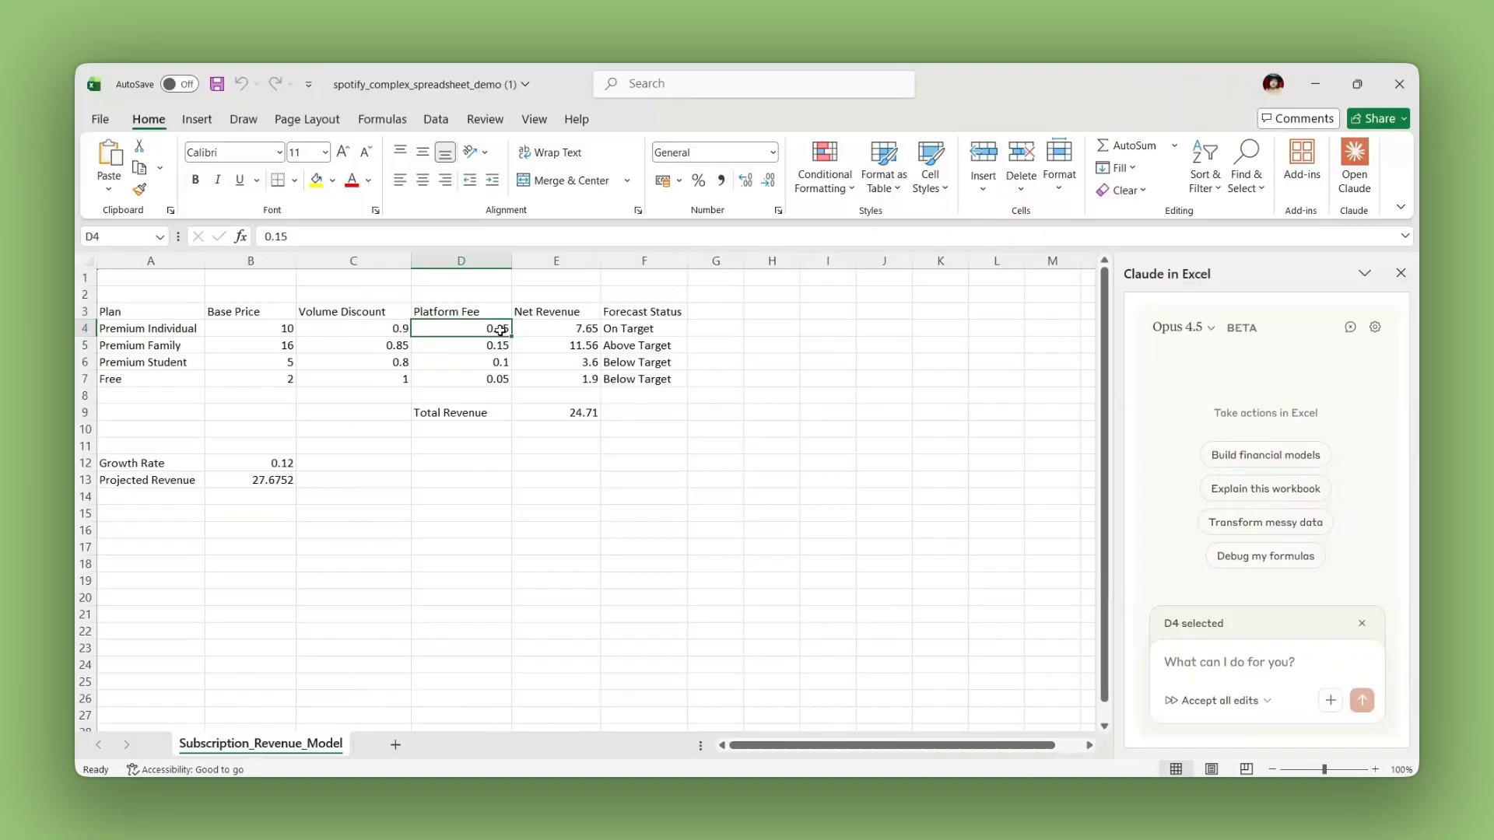
click(384, 361)
click(304, 327)
click(268, 328)
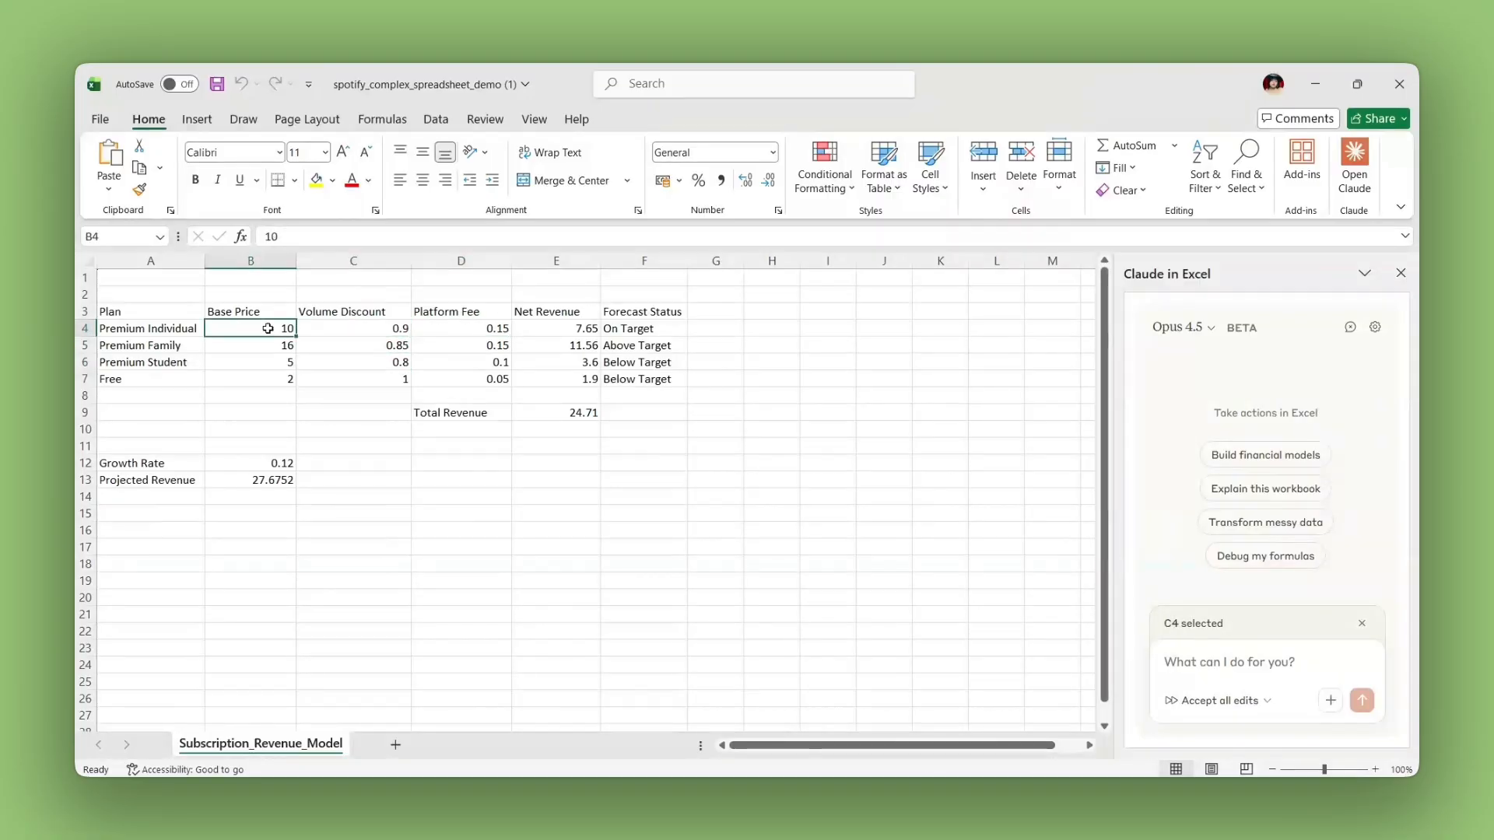
Step: Have Claude explain what the Net Revenue formula in cell E4 is calculating, and read its breakdown
click(554, 327)
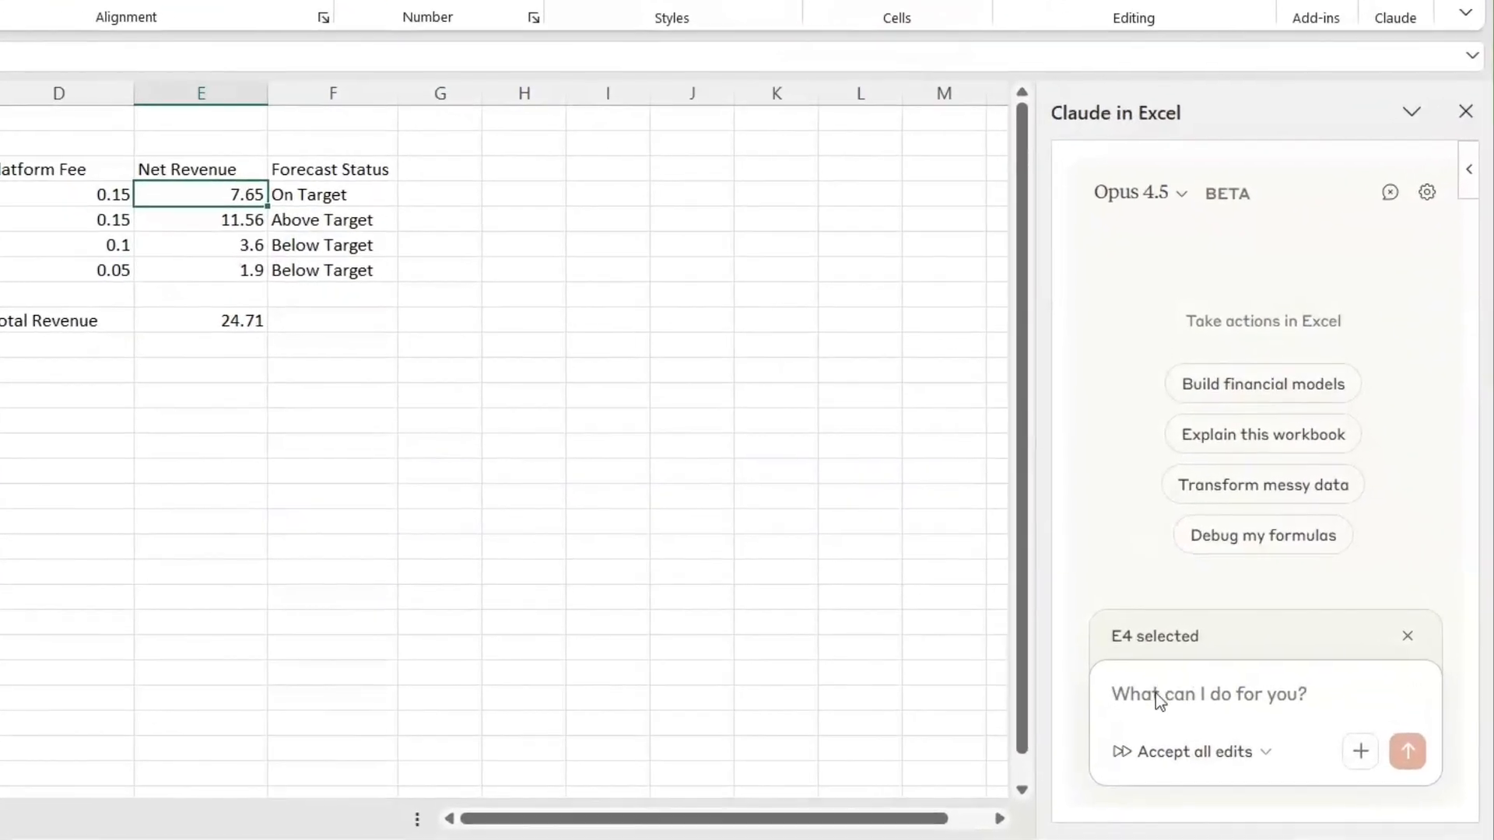
text(Explain what the formula in cell E4 is calculating)
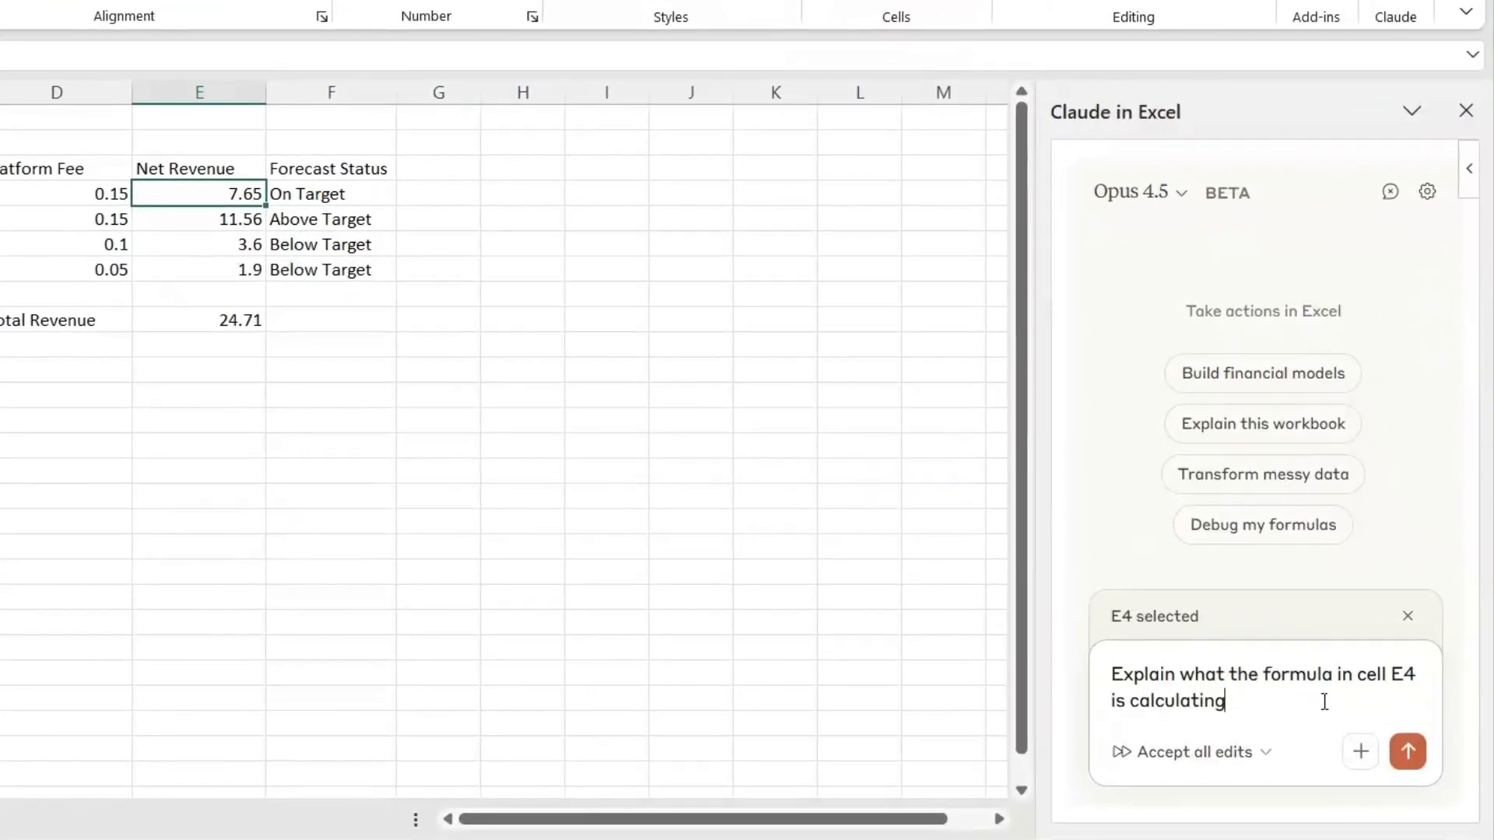
click(1408, 751)
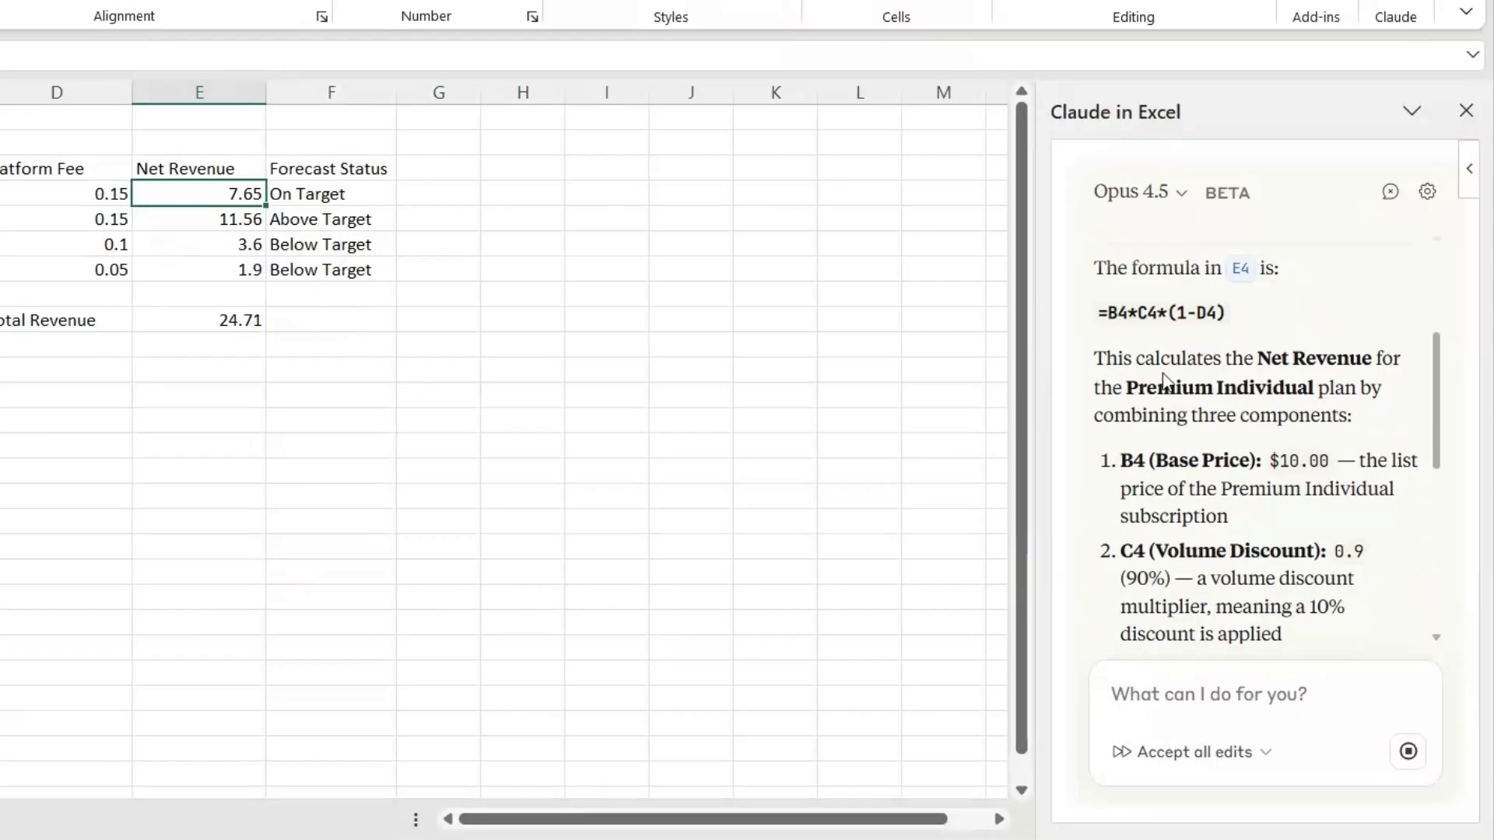
scroll(1321, 421, down, 2)
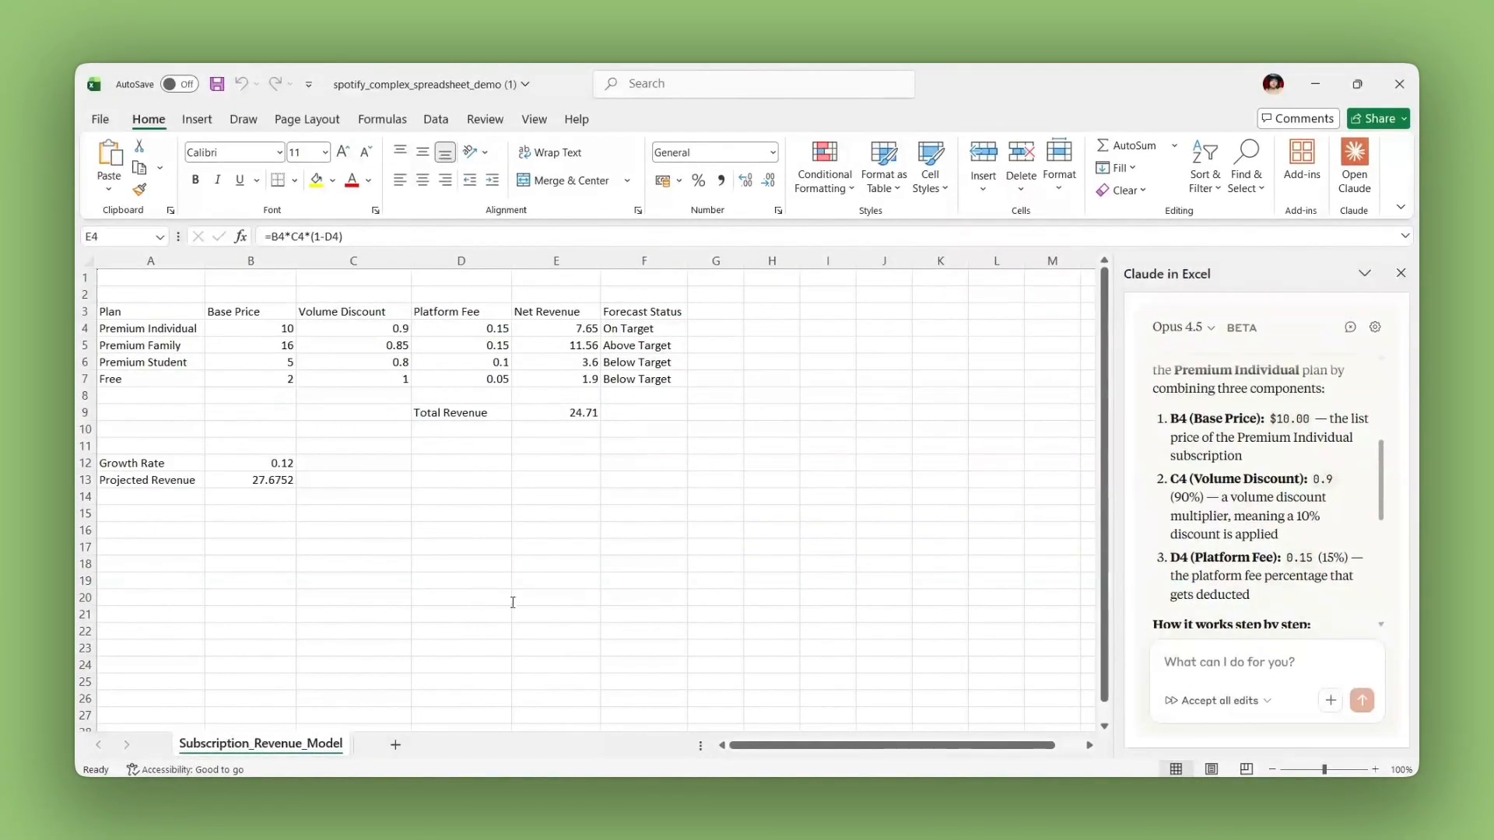
Step: Ask Claude what the formula in cell F4 does and what the different outcomes are, with F4 selected
click(1212, 682)
text(What does the formula in cell F4 do and what are the different outcomes)
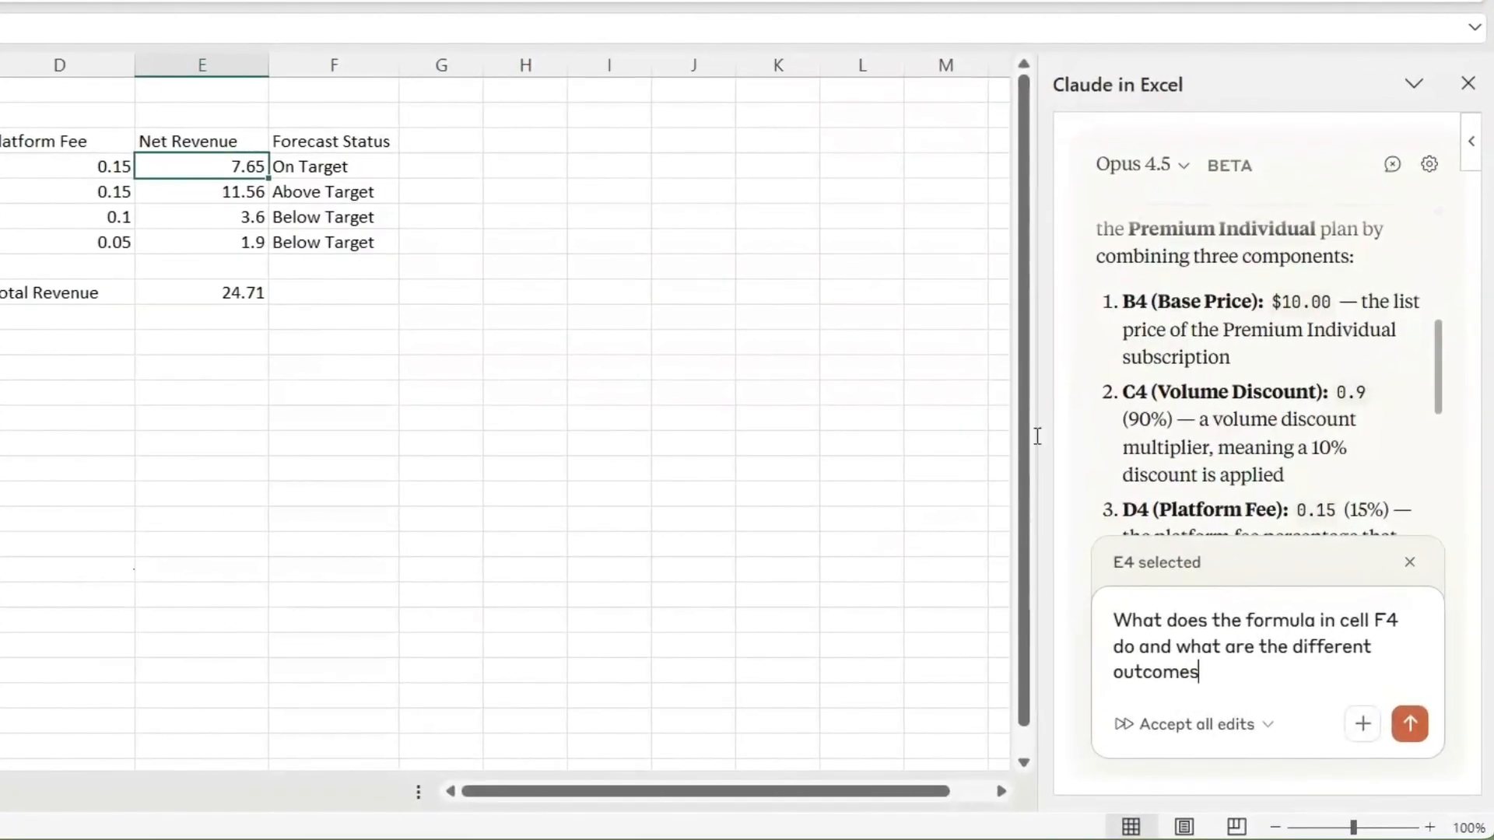
click(317, 127)
click(354, 166)
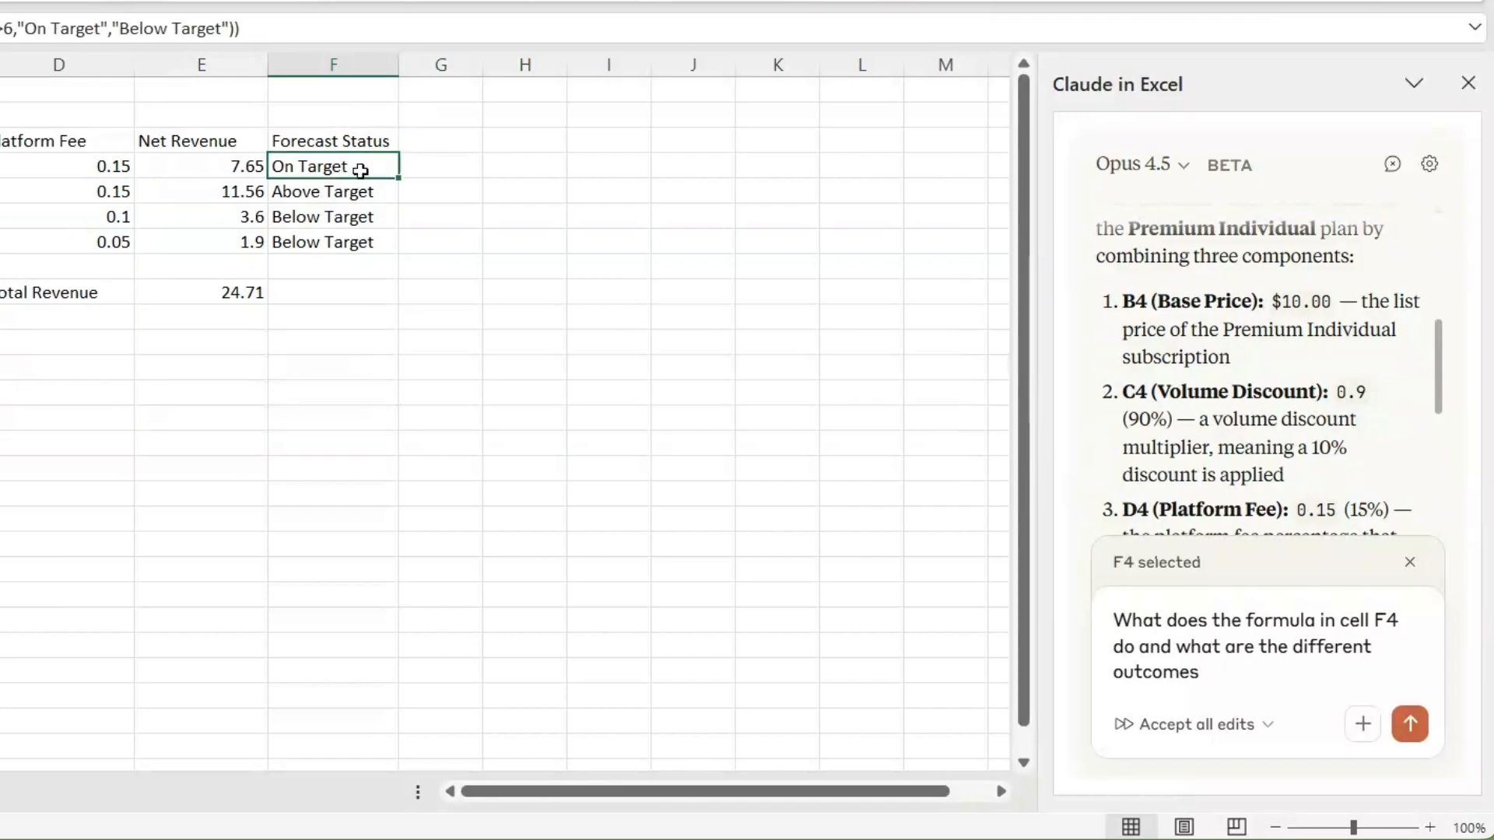
click(1410, 724)
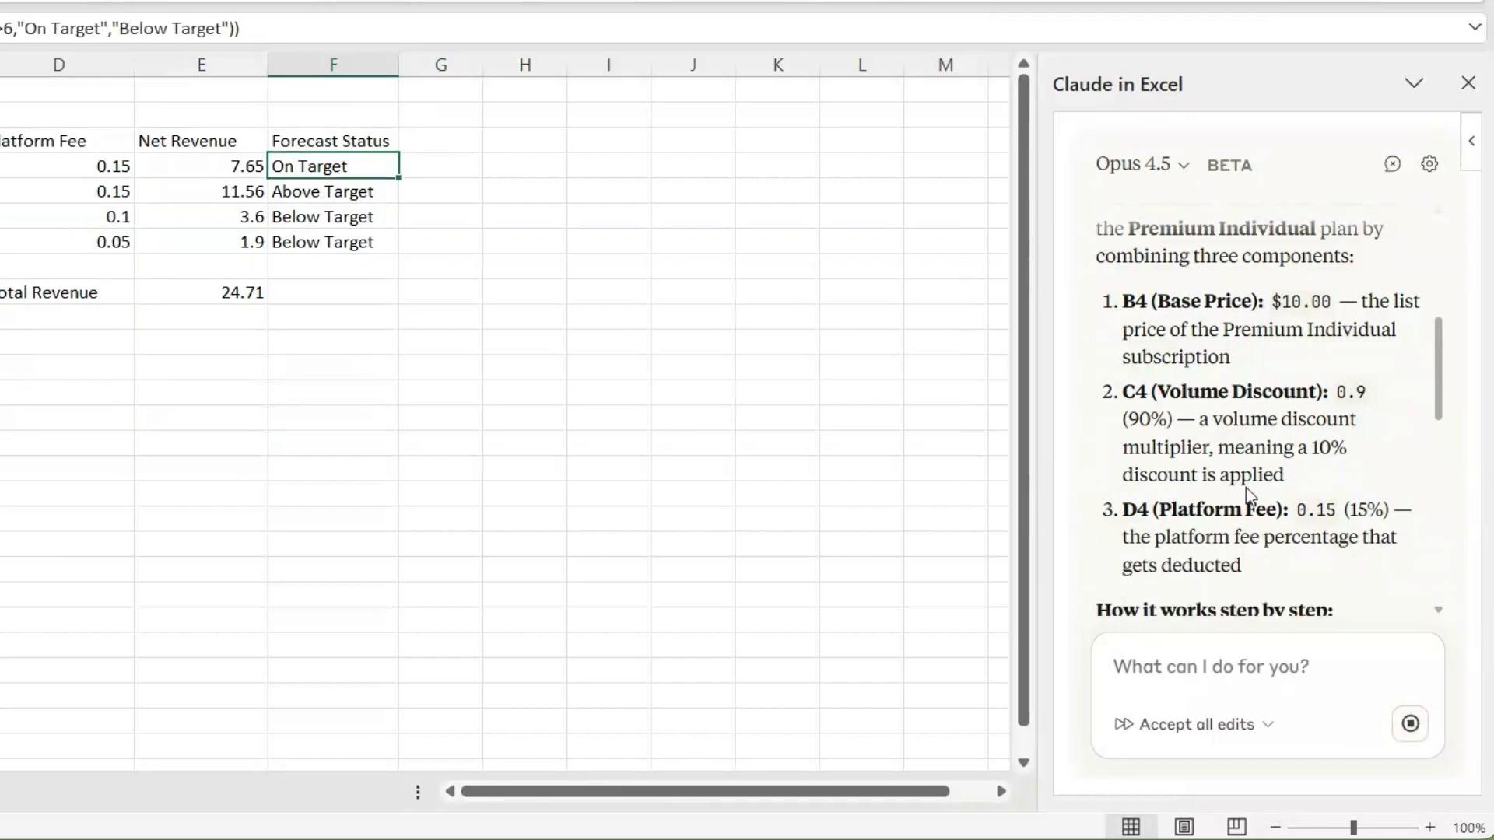
Step: Read through Claude's explanation of the F4 formula, including its table of conditions and the results for each plan
scroll(1249, 478, down, 5)
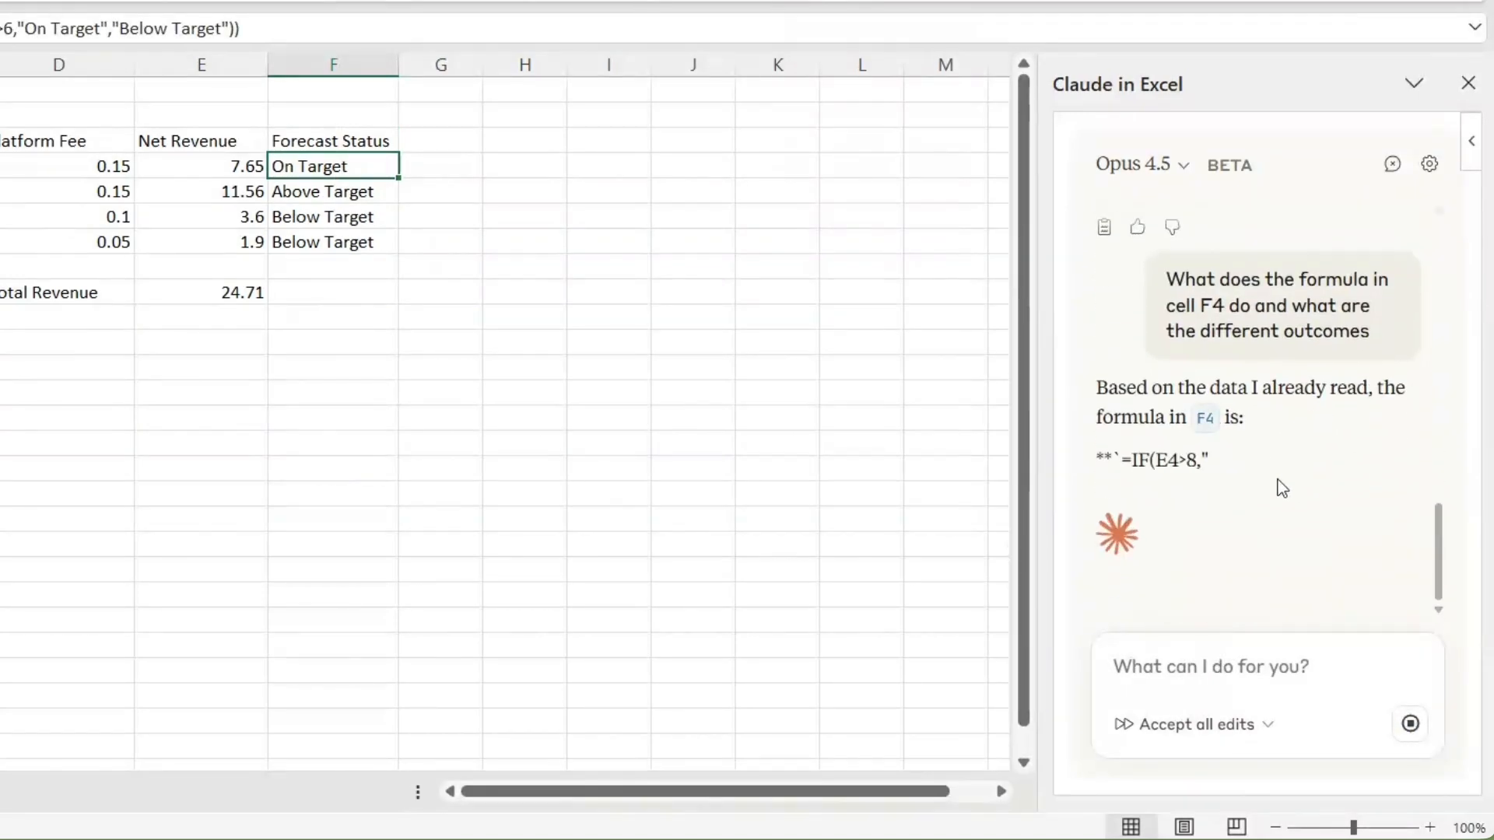
scroll(1309, 483, up, 4)
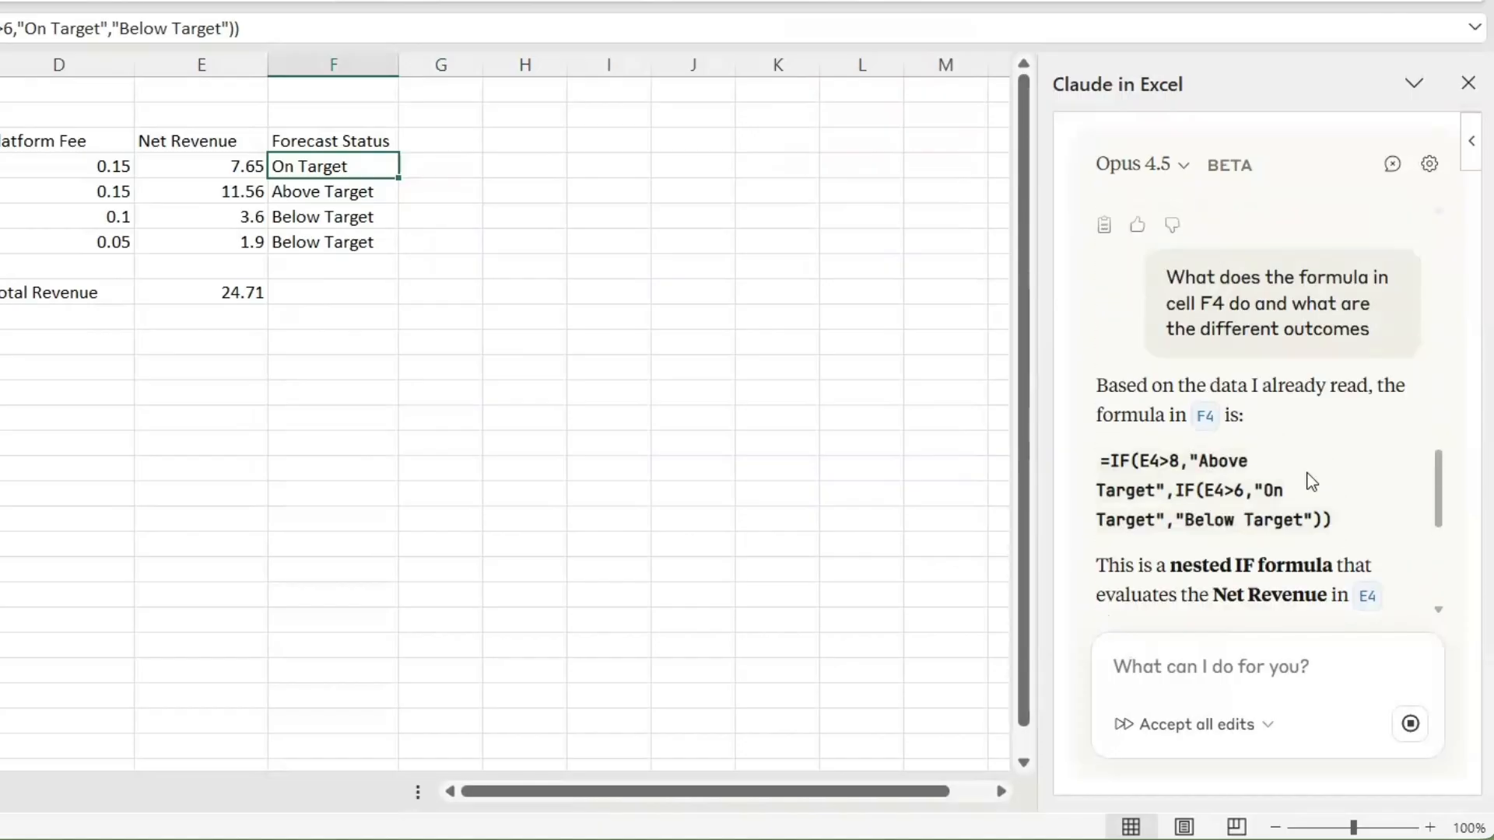
scroll(1318, 447, down, 2)
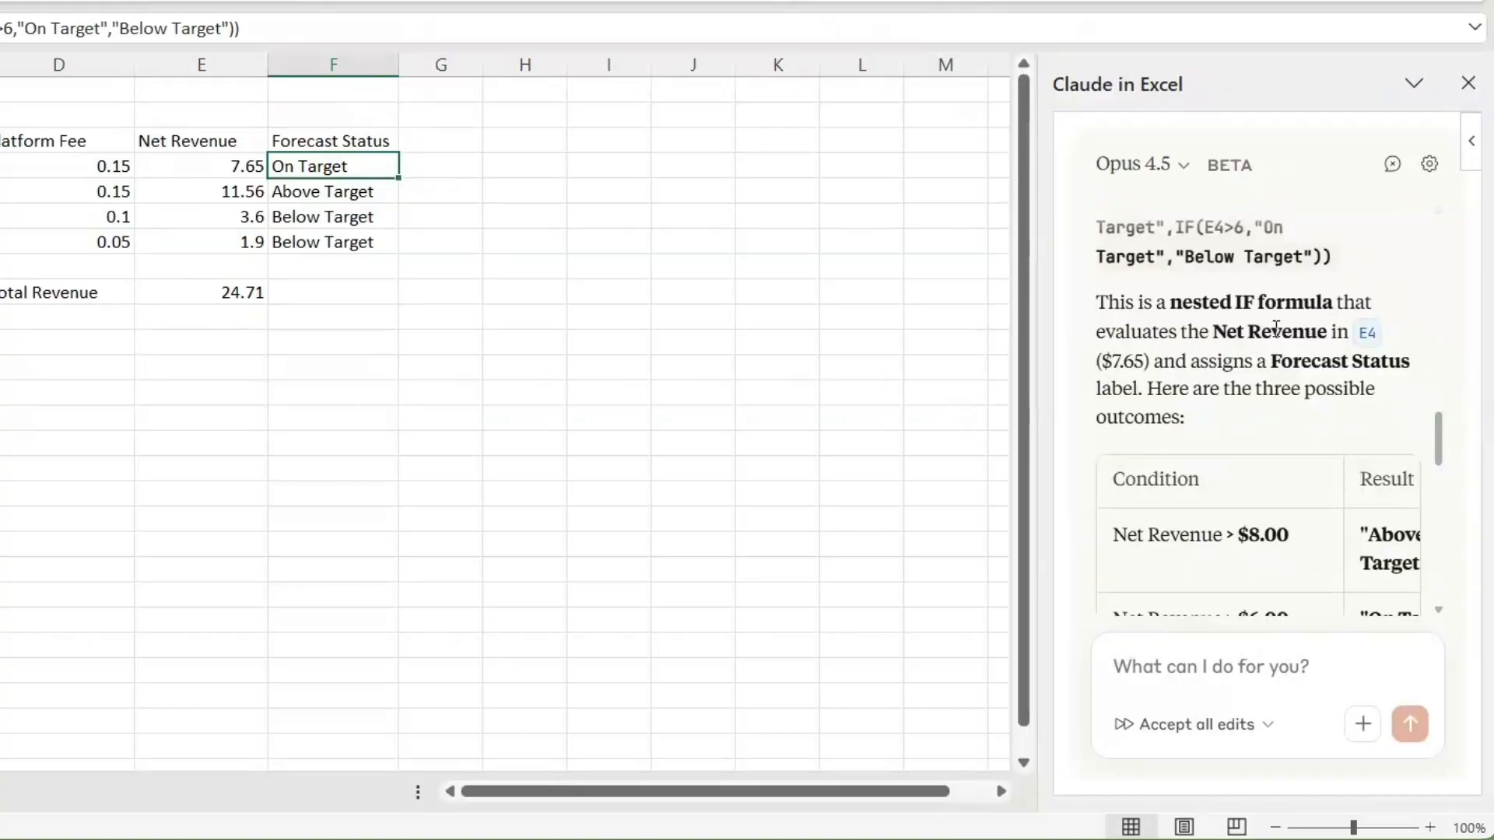
drag(1215, 332, 1328, 332)
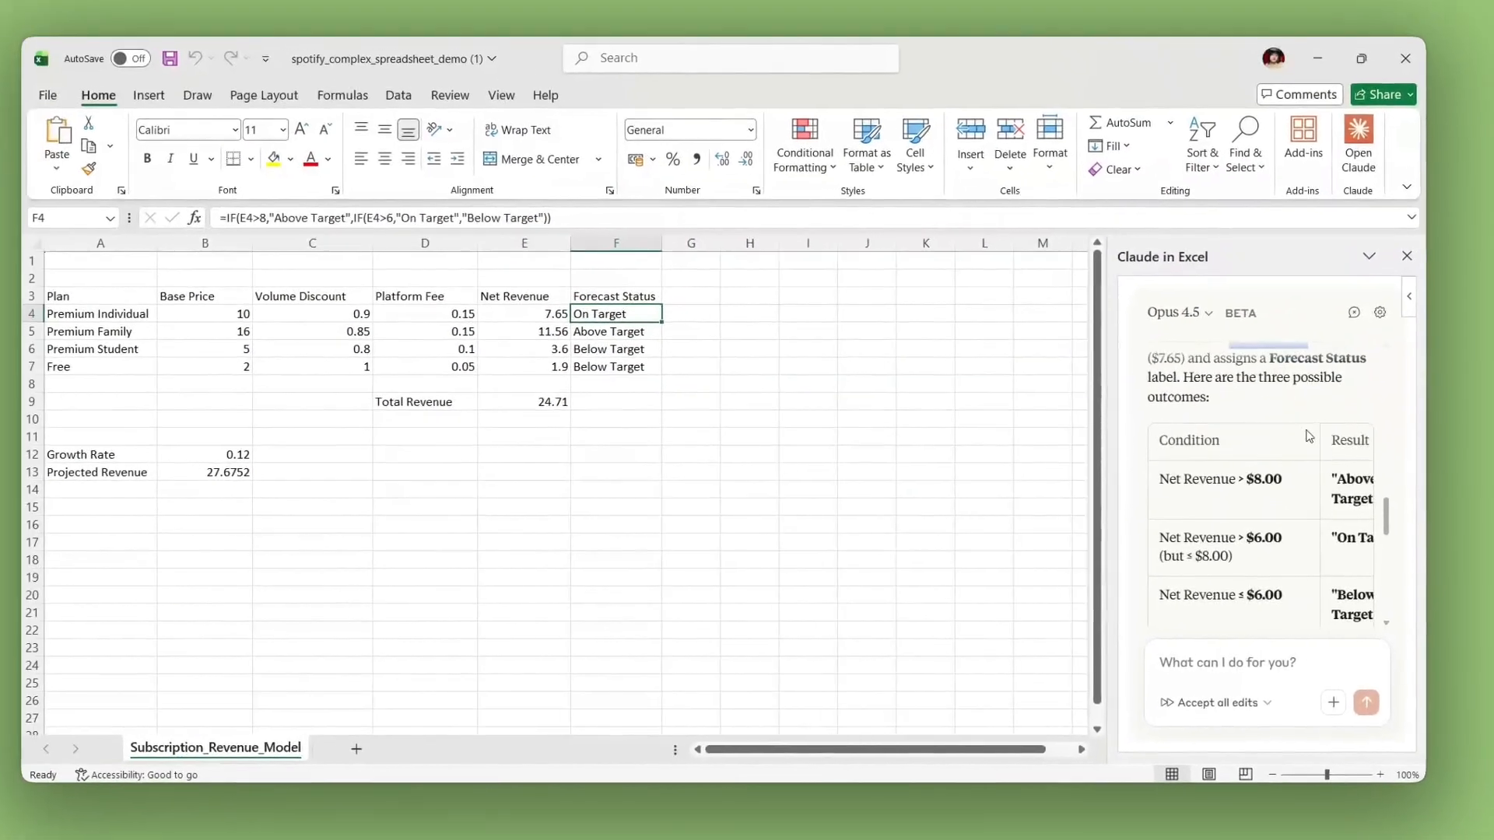
scroll(1323, 327, down, 3)
scroll(1301, 436, down, 5)
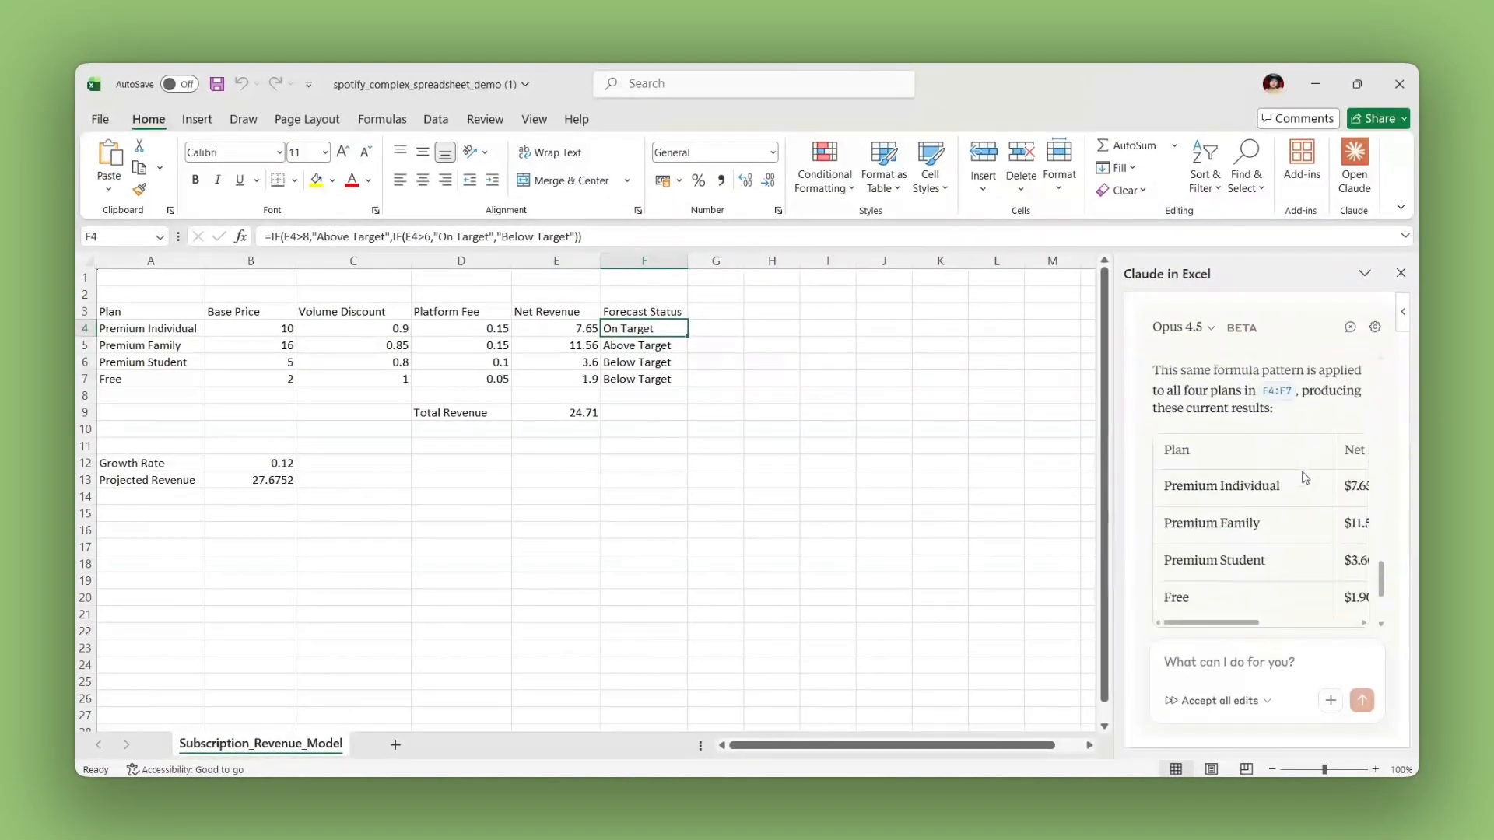
scroll(1306, 478, up, 10)
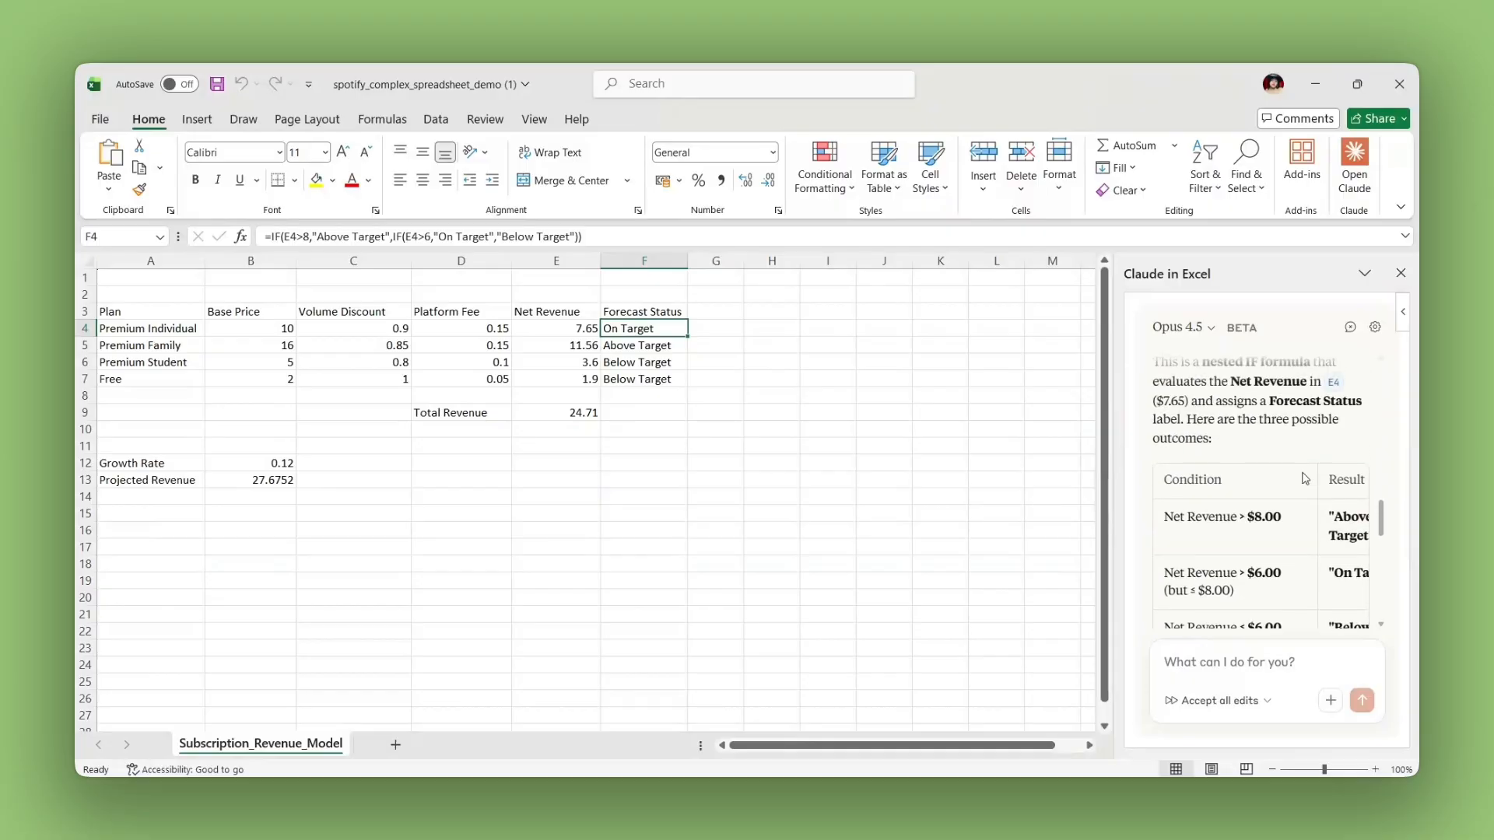
scroll(1304, 473, up, 2)
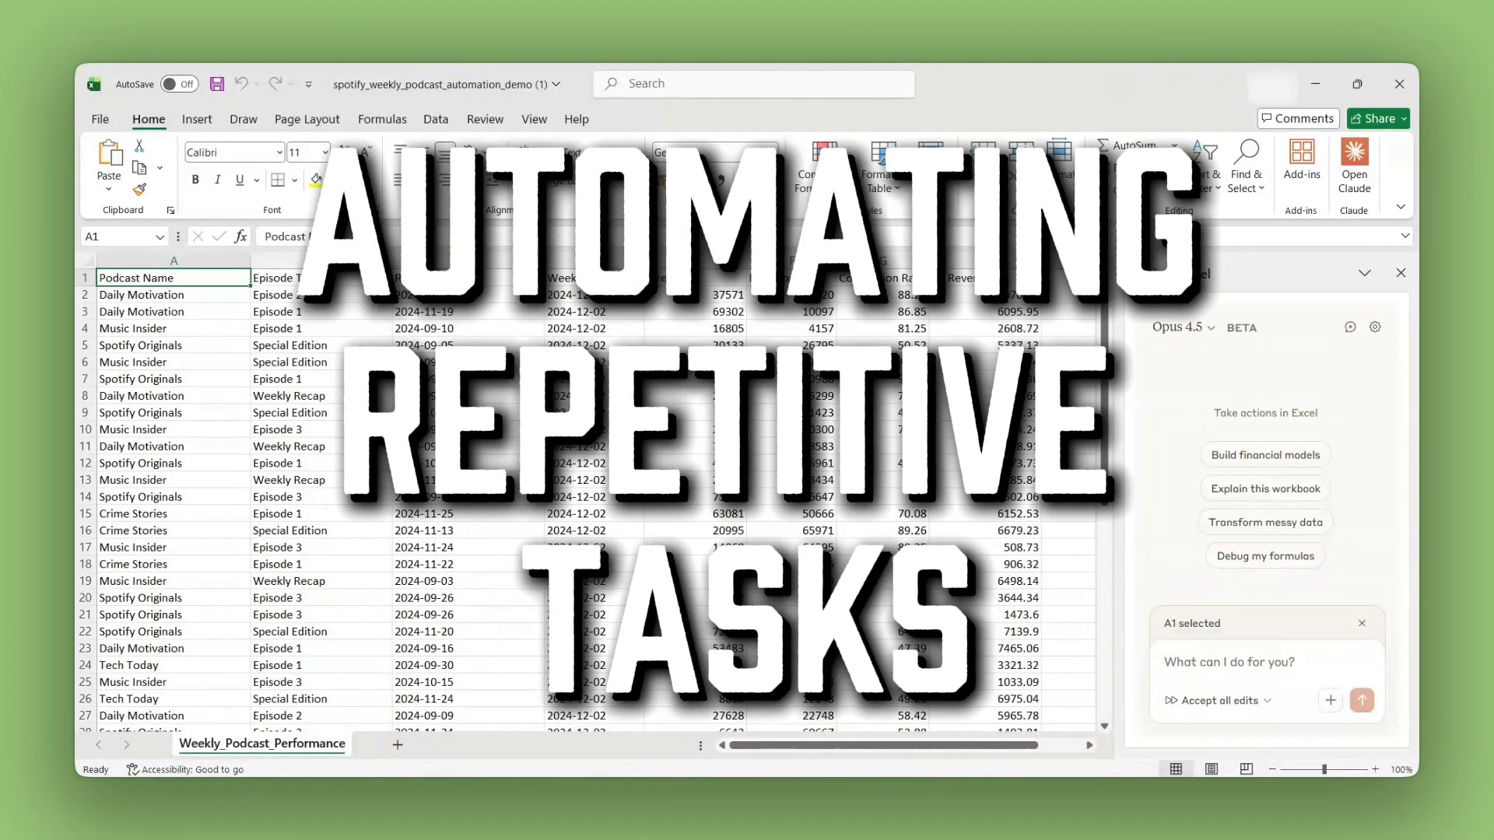
Step: Review the podcast data from Podcast Name through Ad Revenue in the spotify_weekly_podcast_automation_demo (1) workbook
click(362, 446)
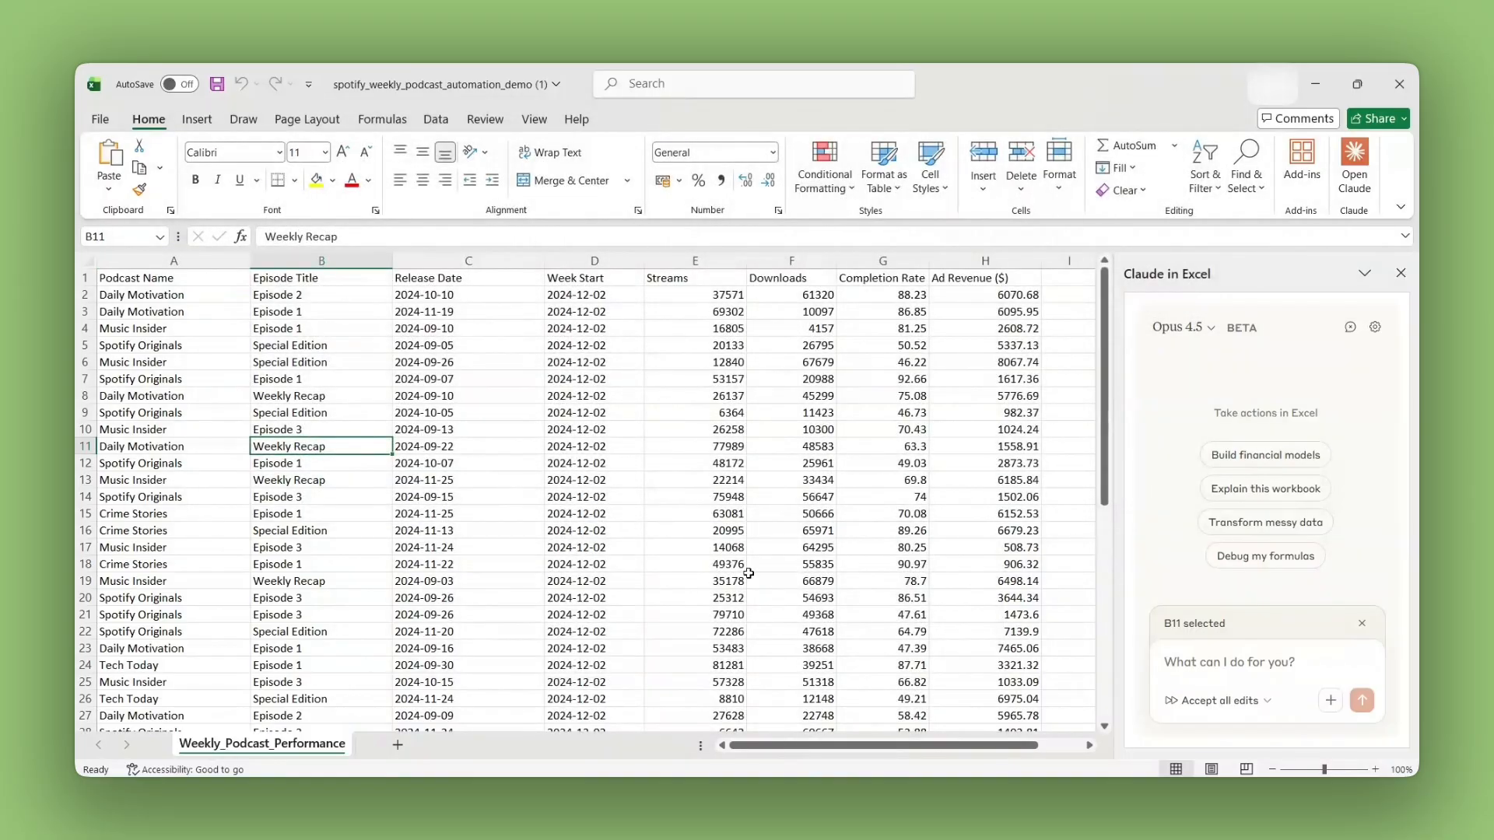
click(882, 598)
drag(173, 260, 980, 467)
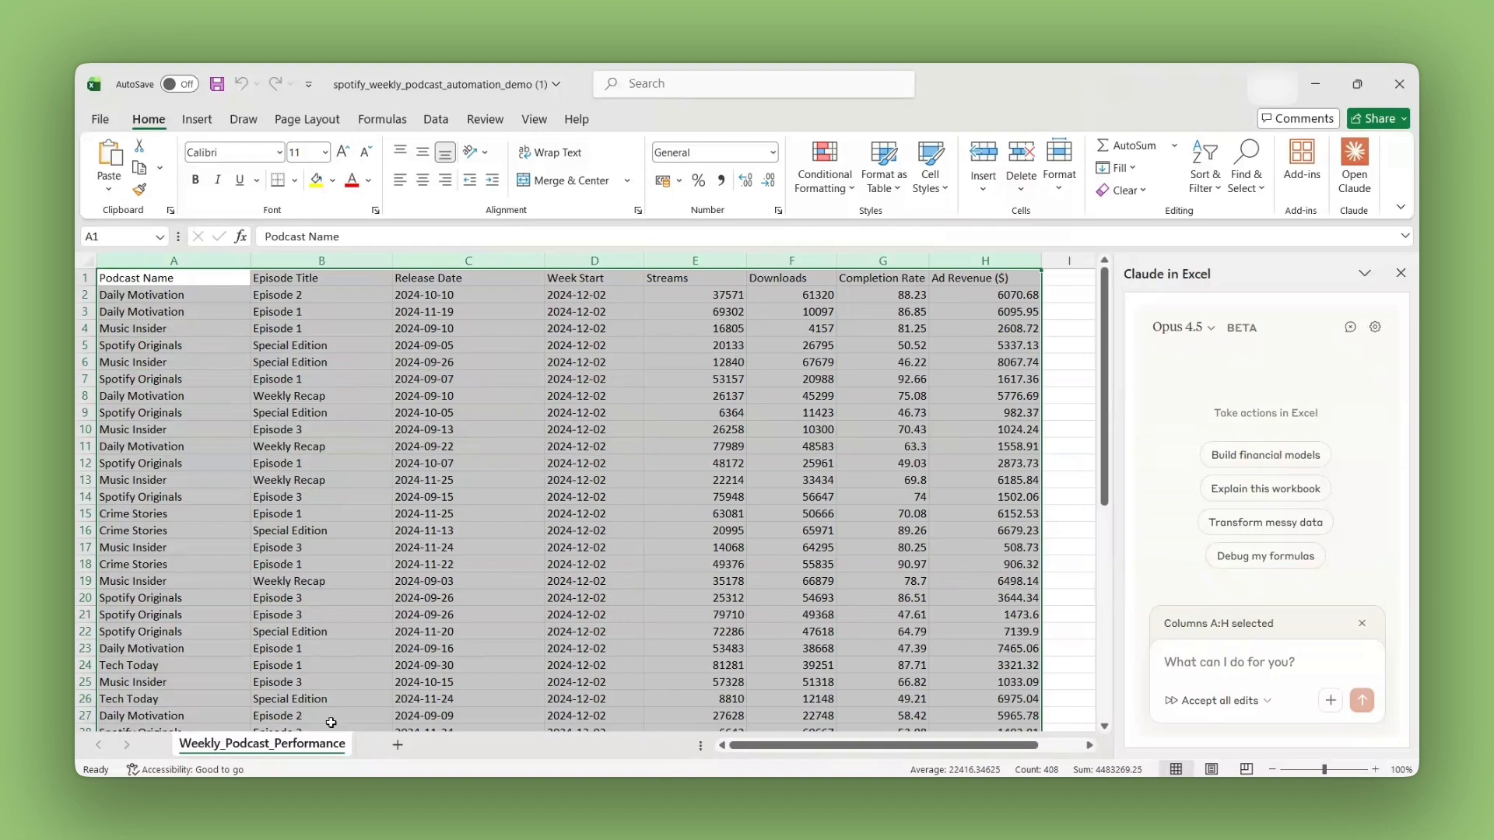
click(1067, 447)
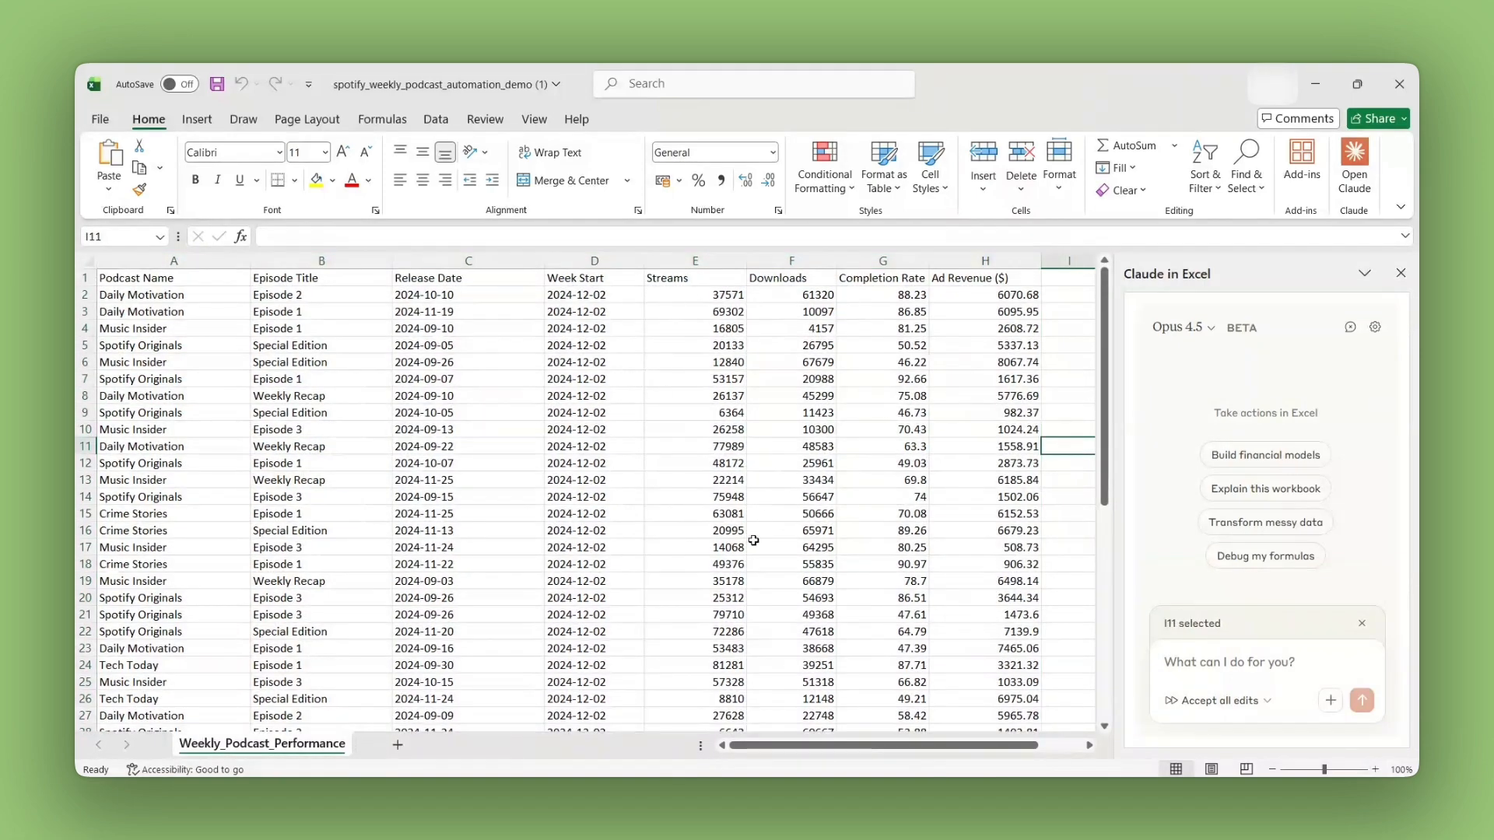
click(592, 412)
scroll(620, 507, down, 7)
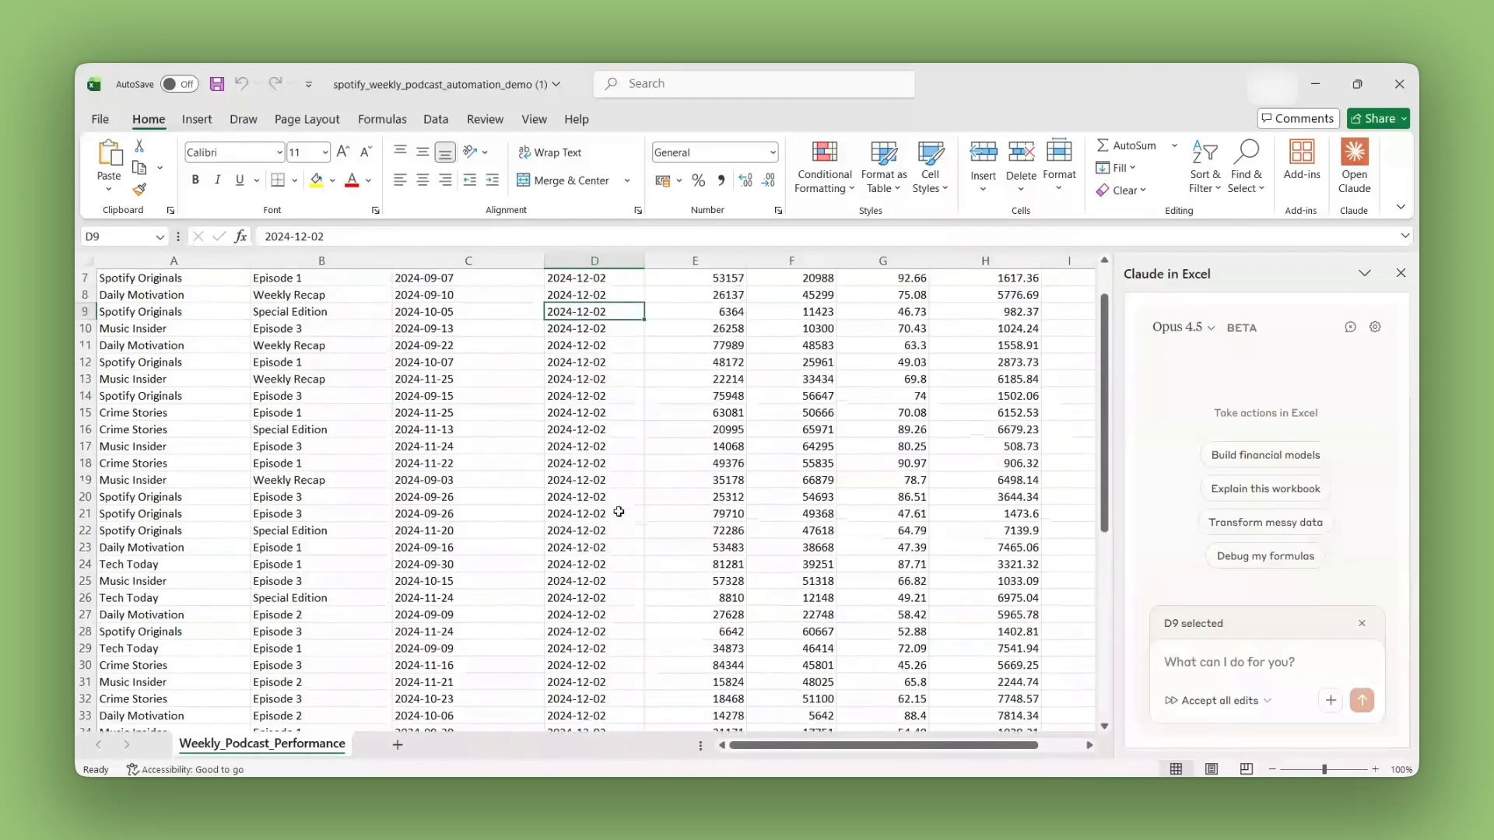
scroll(620, 507, up, 6)
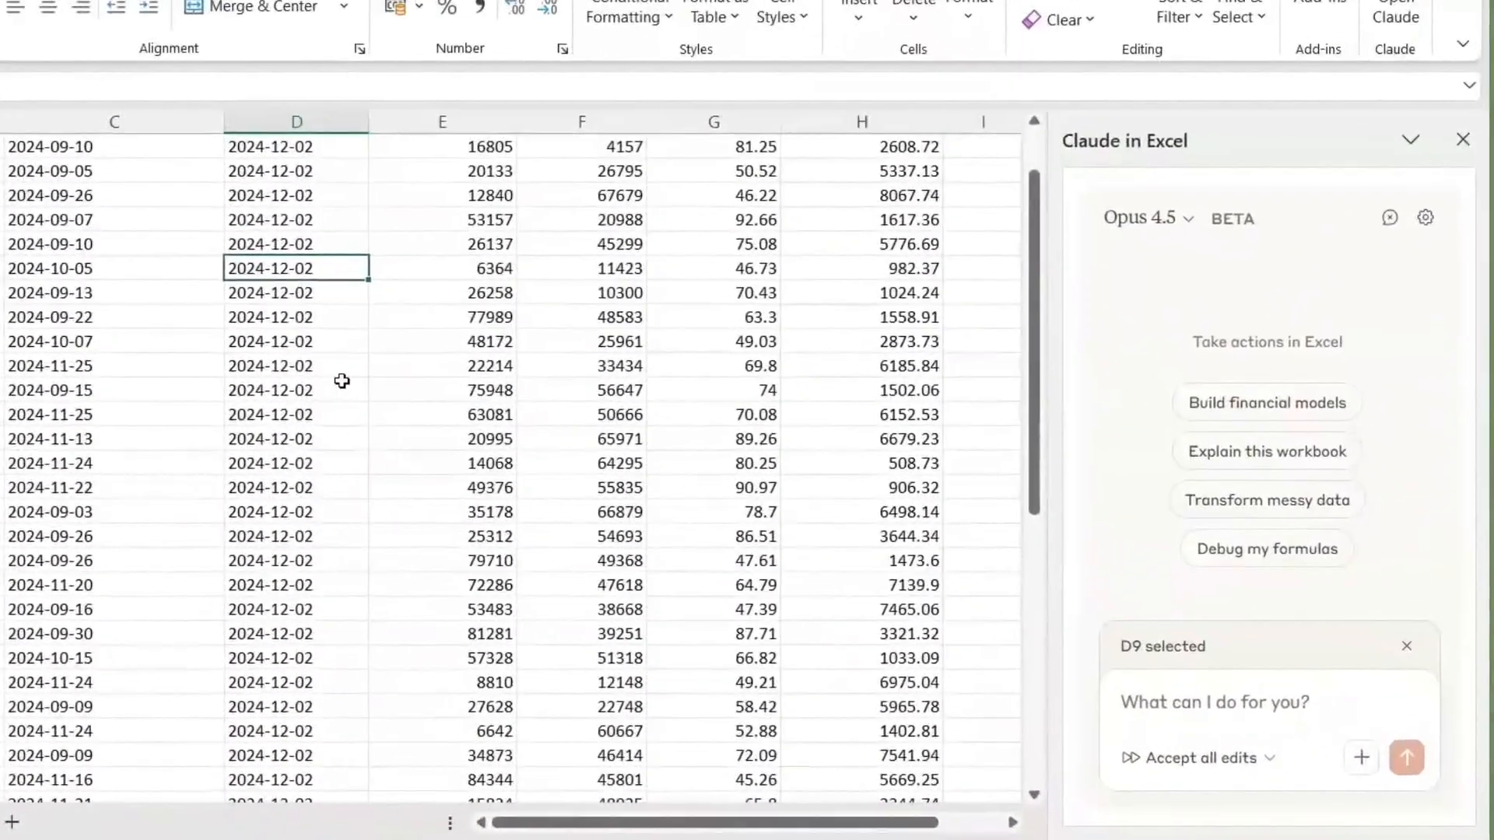
click(1, 220)
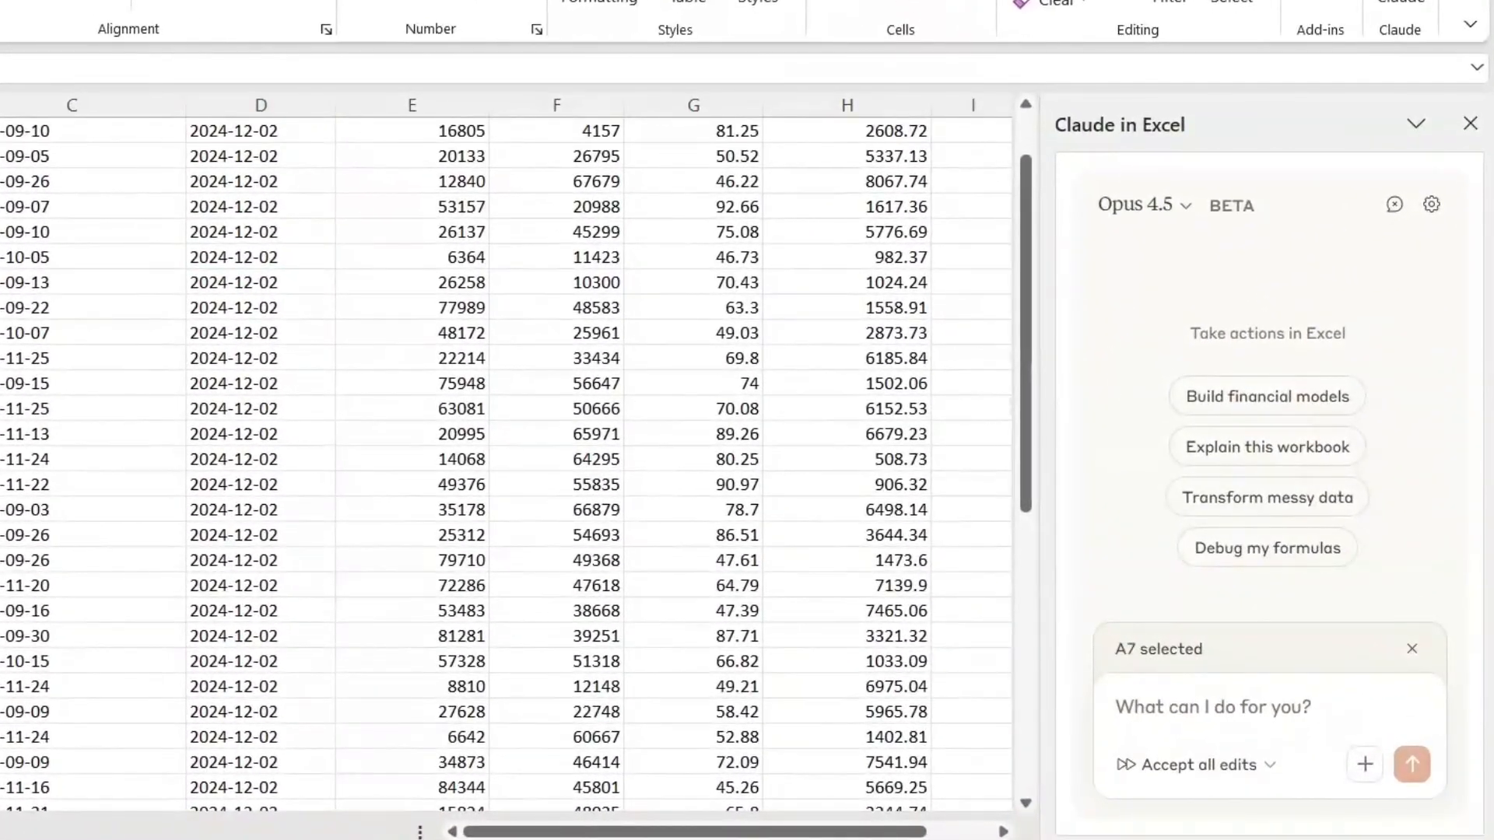
Step: Draft a Claude prompt: highlight releases over 7 days old dark yellow, sort by Plays descending, add Performance Rating and summary row, bold gray headers, auto-fit columns
click(1153, 702)
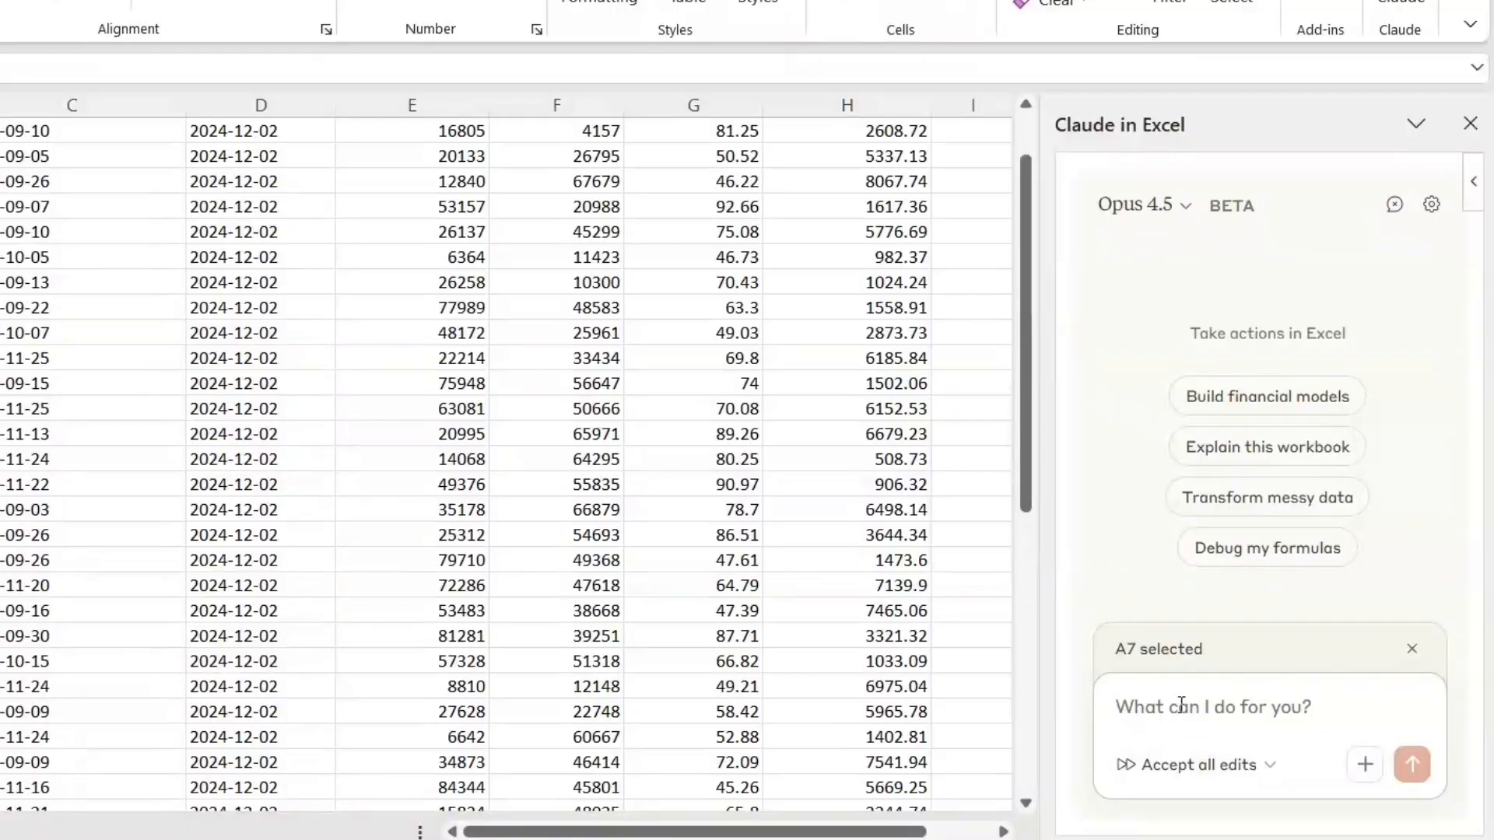
key(ctrl+v)
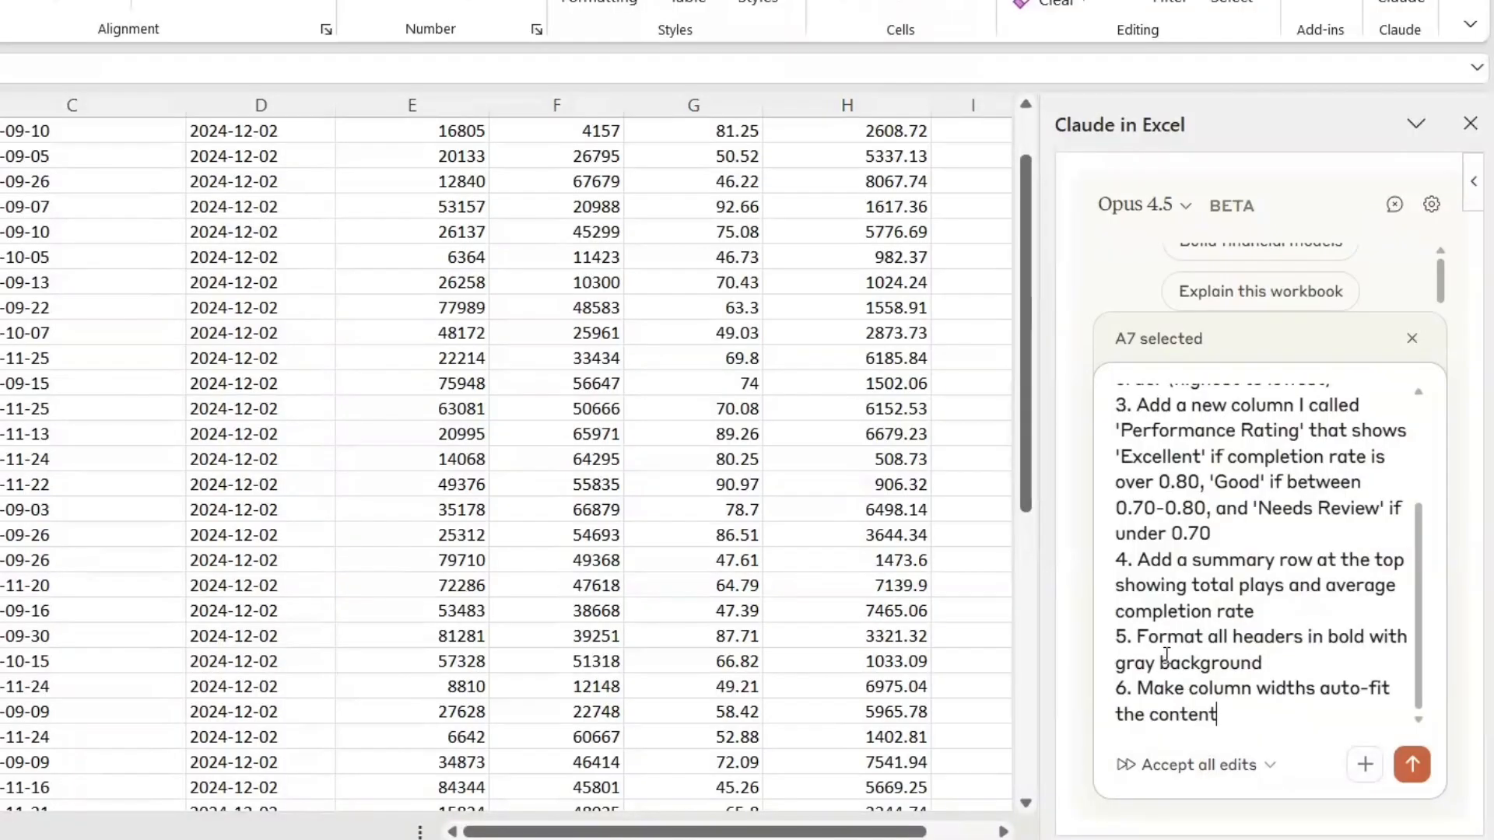
scroll(1183, 490, up, 3)
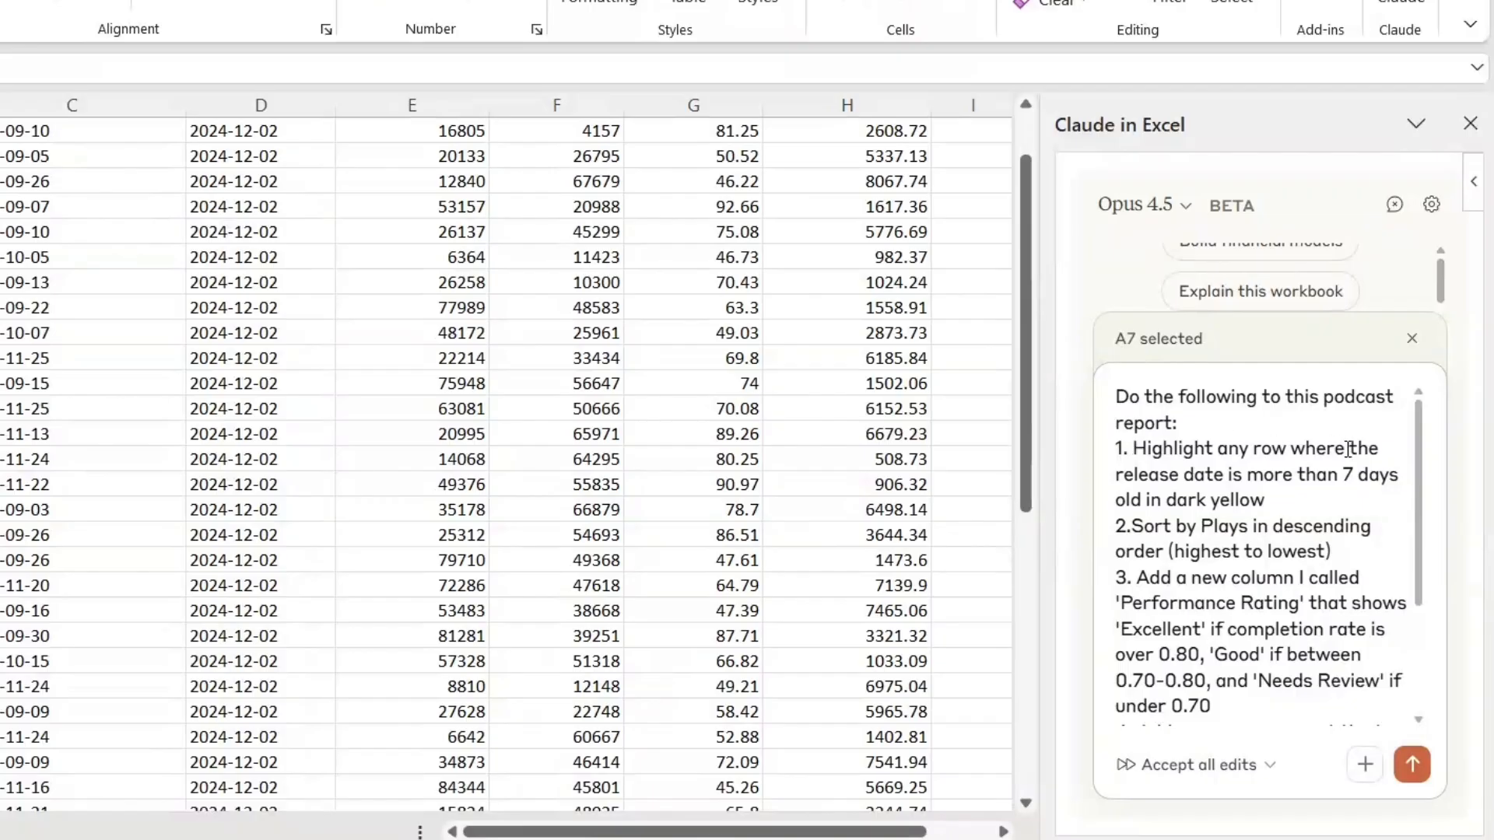
Step: Check the prompt's highlighting, sorting and Performance Rating instructions against the sheet's date, Streams and Completion Rate columns and empty column I
click(261, 226)
click(2, 207)
scroll(1216, 543, down, 3)
scroll(1217, 543, up, 3)
drag(1130, 526, 1378, 527)
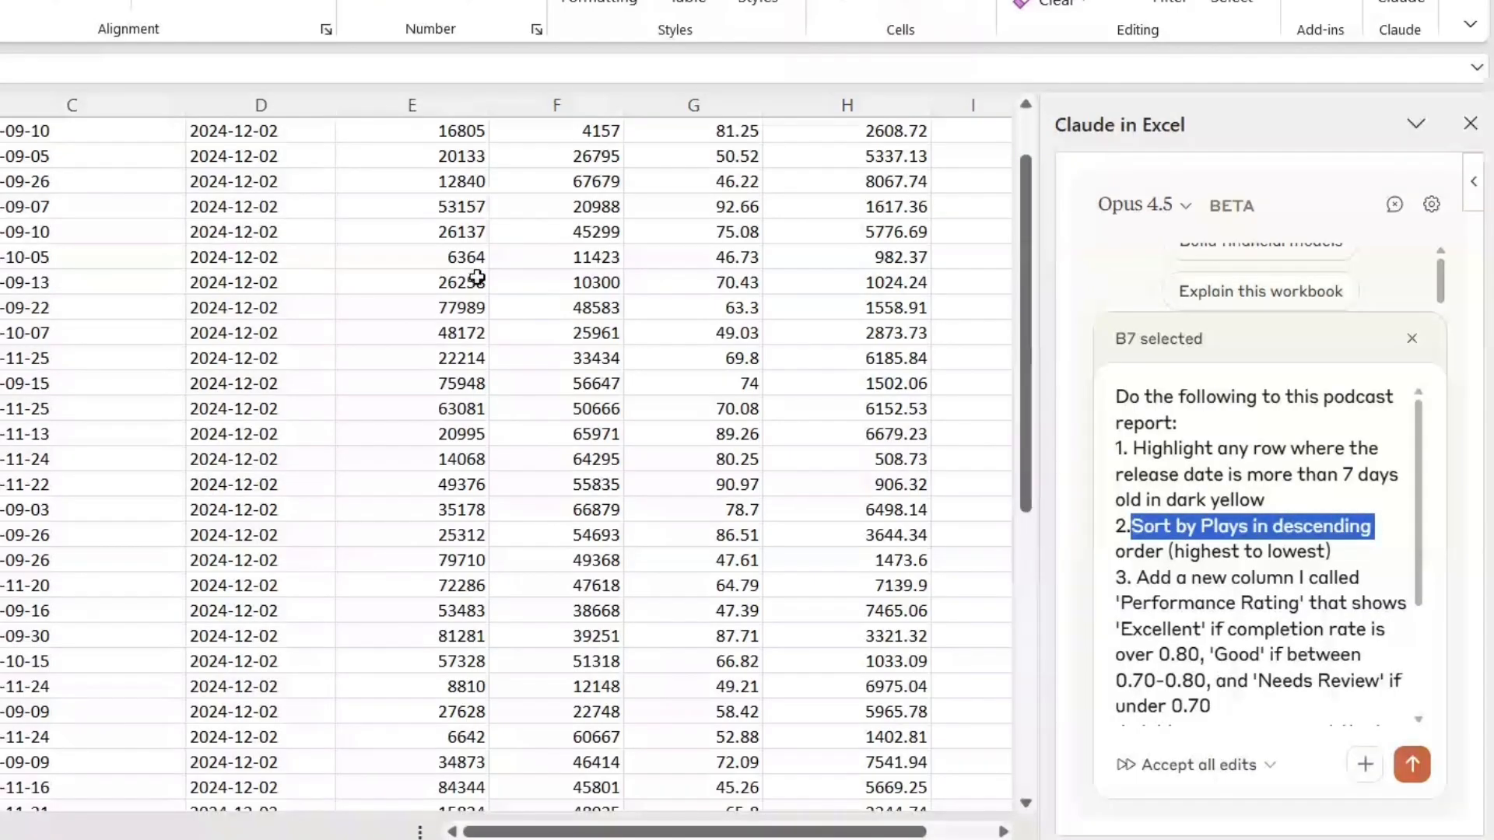
scroll(554, 307, up, 3)
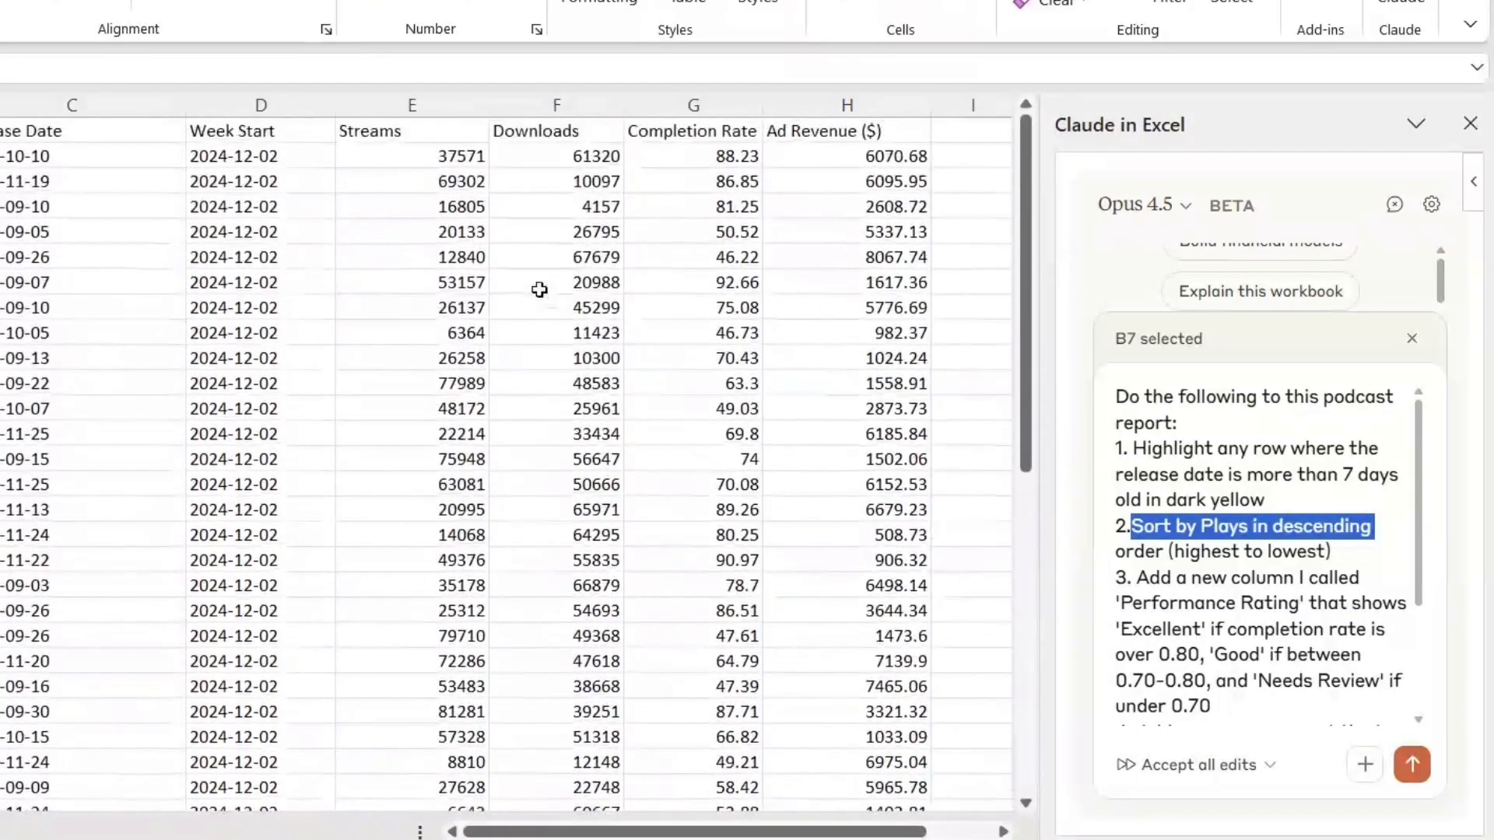
click(347, 200)
drag(1137, 577, 1393, 589)
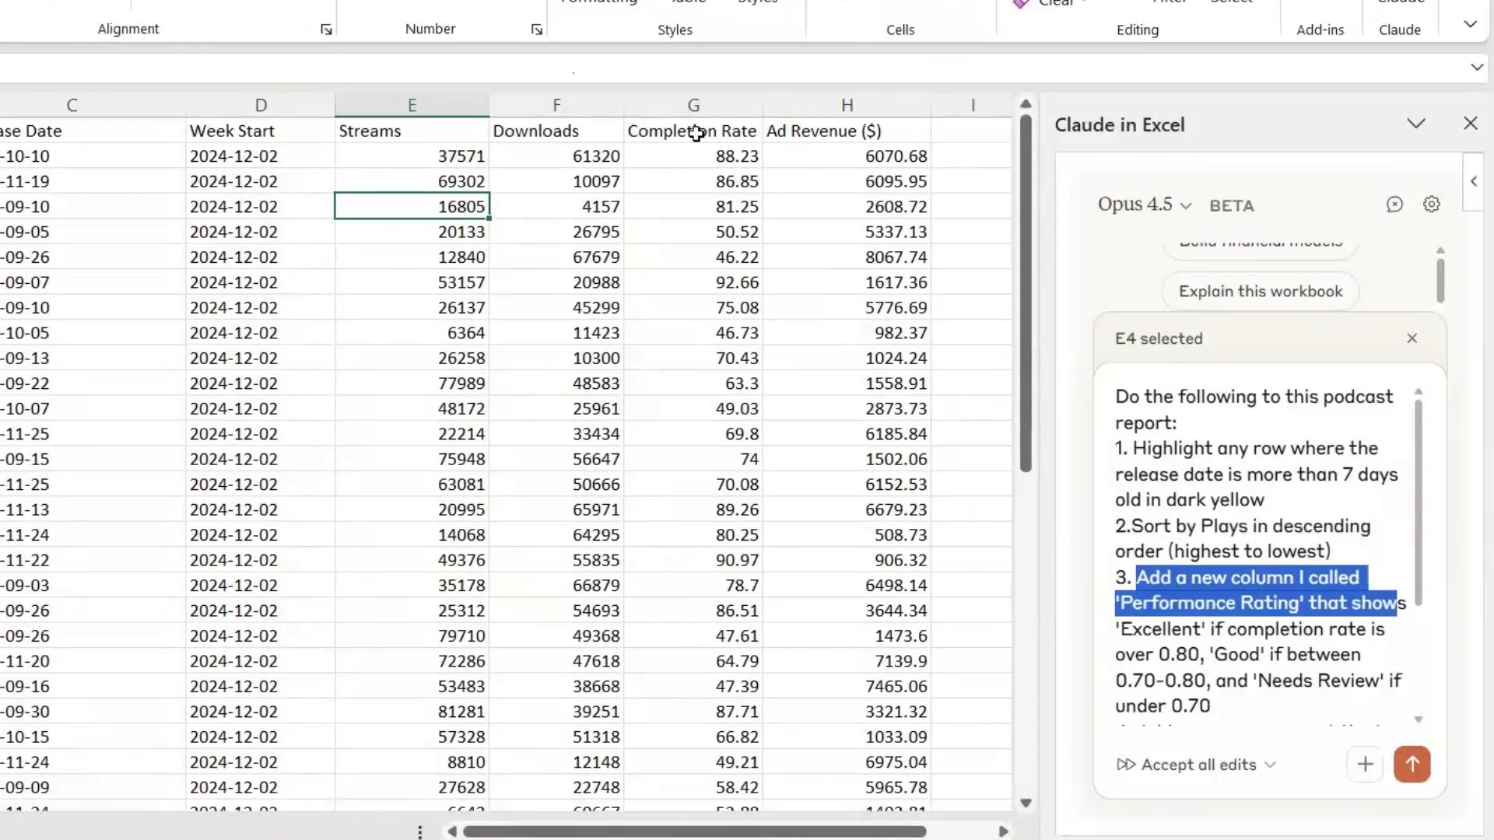
click(963, 131)
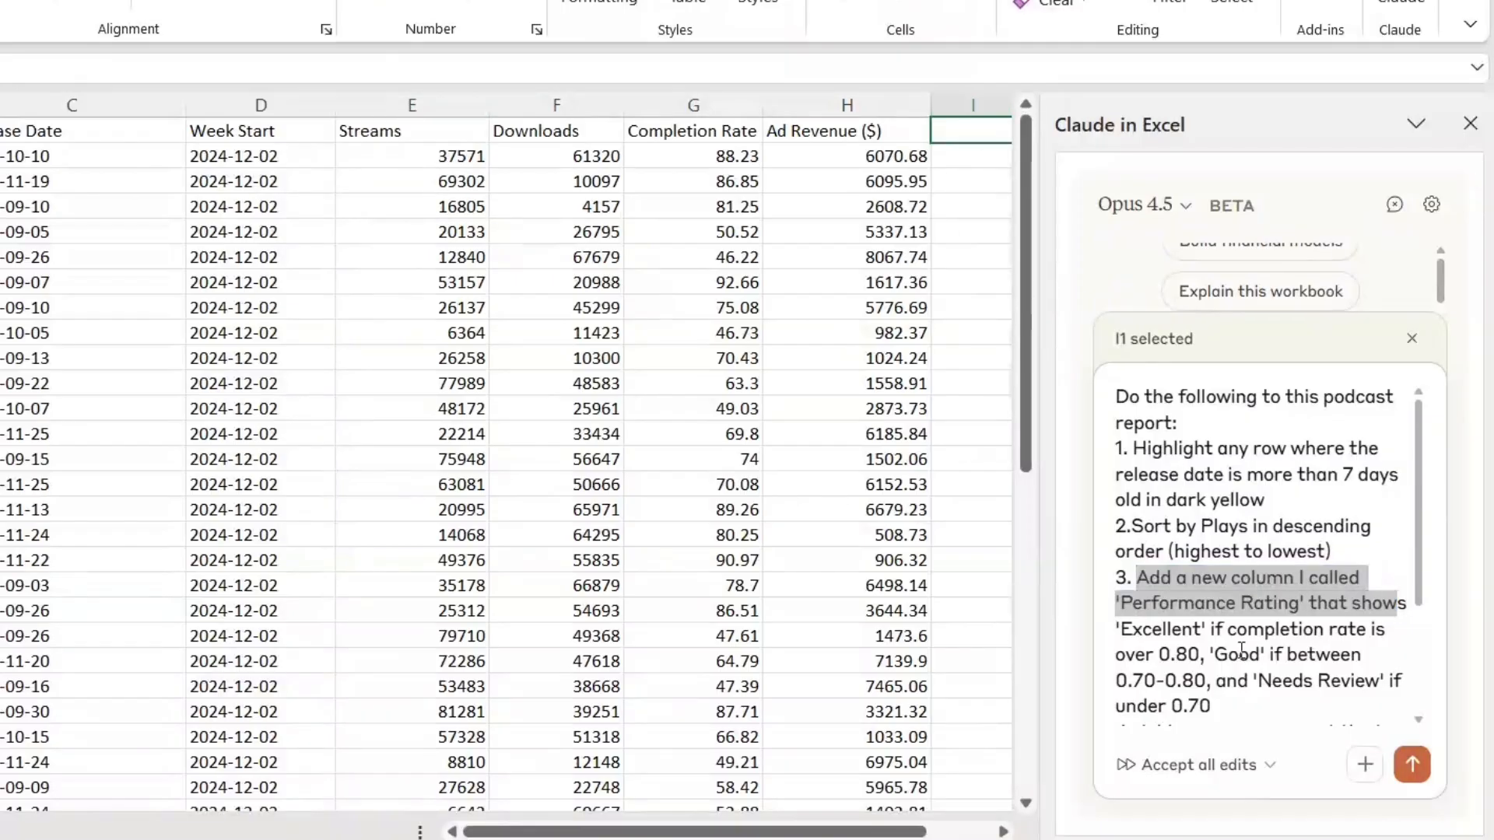
Step: Review the prompt's remaining instructions on the rating thresholds, summary row, header formatting and column widths
scroll(1242, 650, down, 3)
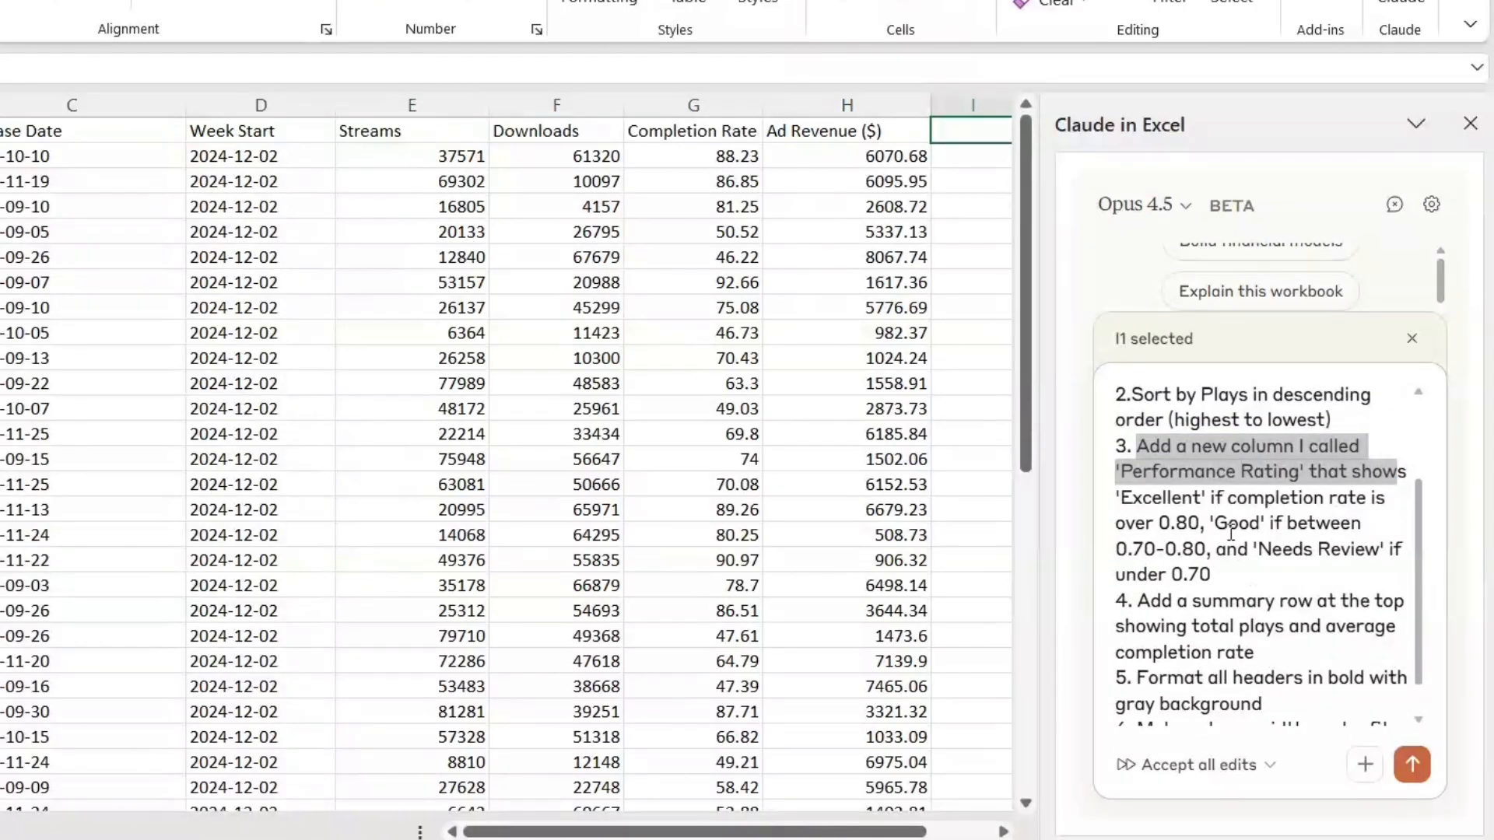
click(1235, 583)
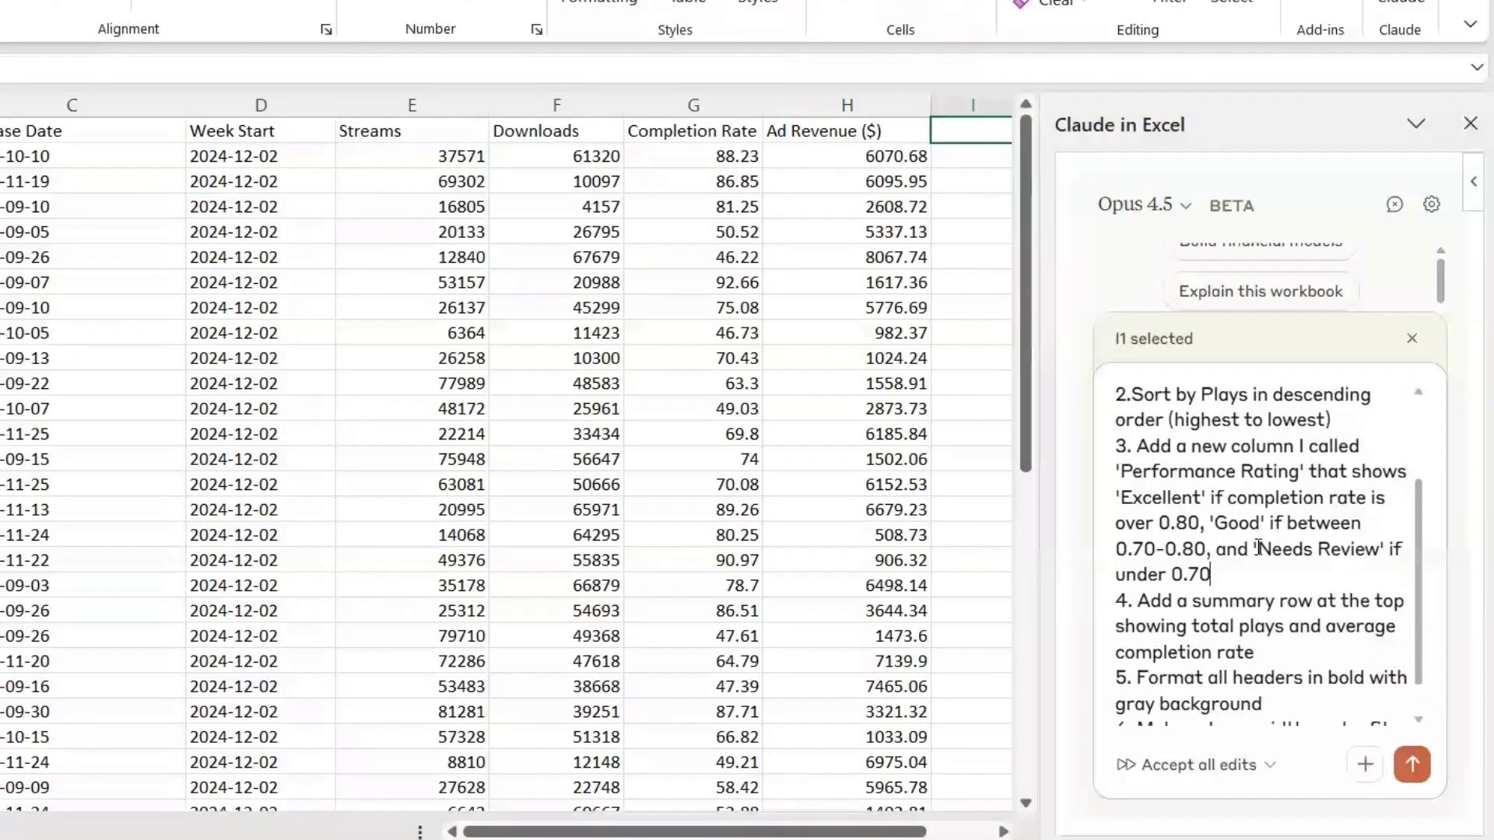
drag(1259, 549, 1388, 554)
drag(1213, 570, 1277, 582)
scroll(1231, 585, down, 1)
click(1231, 588)
click(1349, 600)
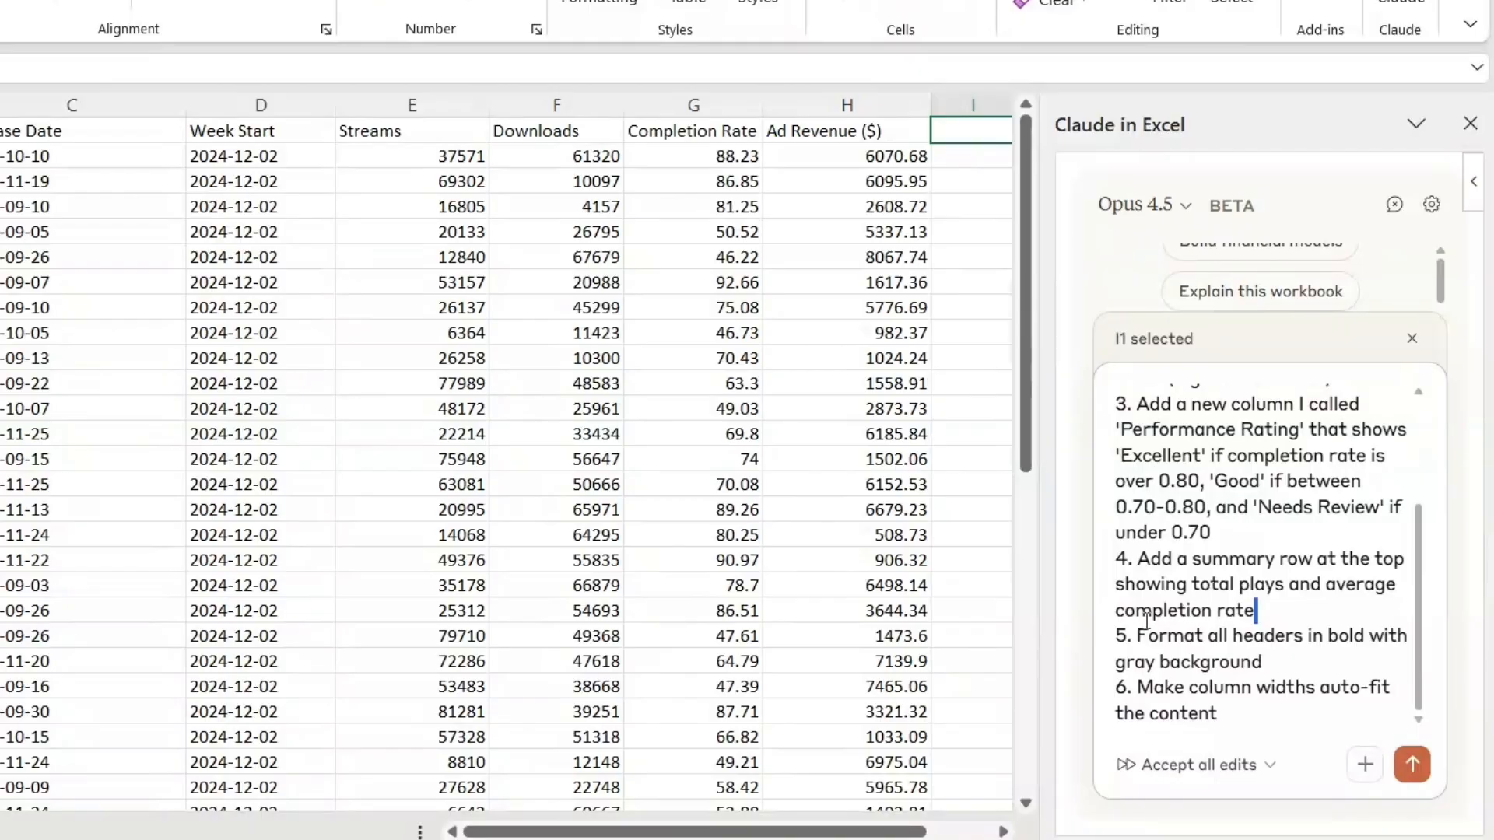
drag(1140, 637, 1262, 663)
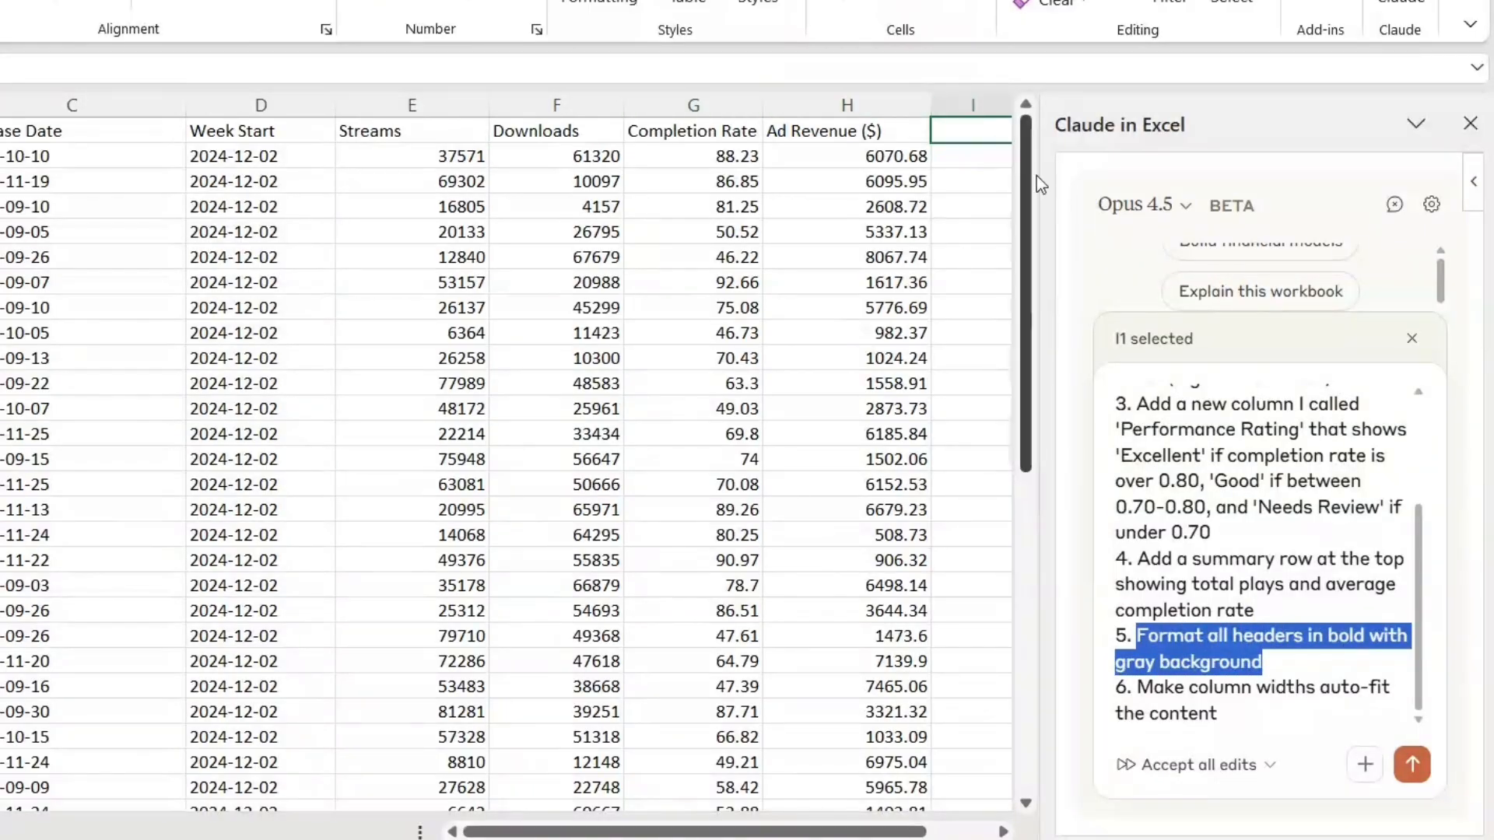
drag(1237, 715, 1131, 688)
drag(1234, 716, 1115, 687)
click(504, 401)
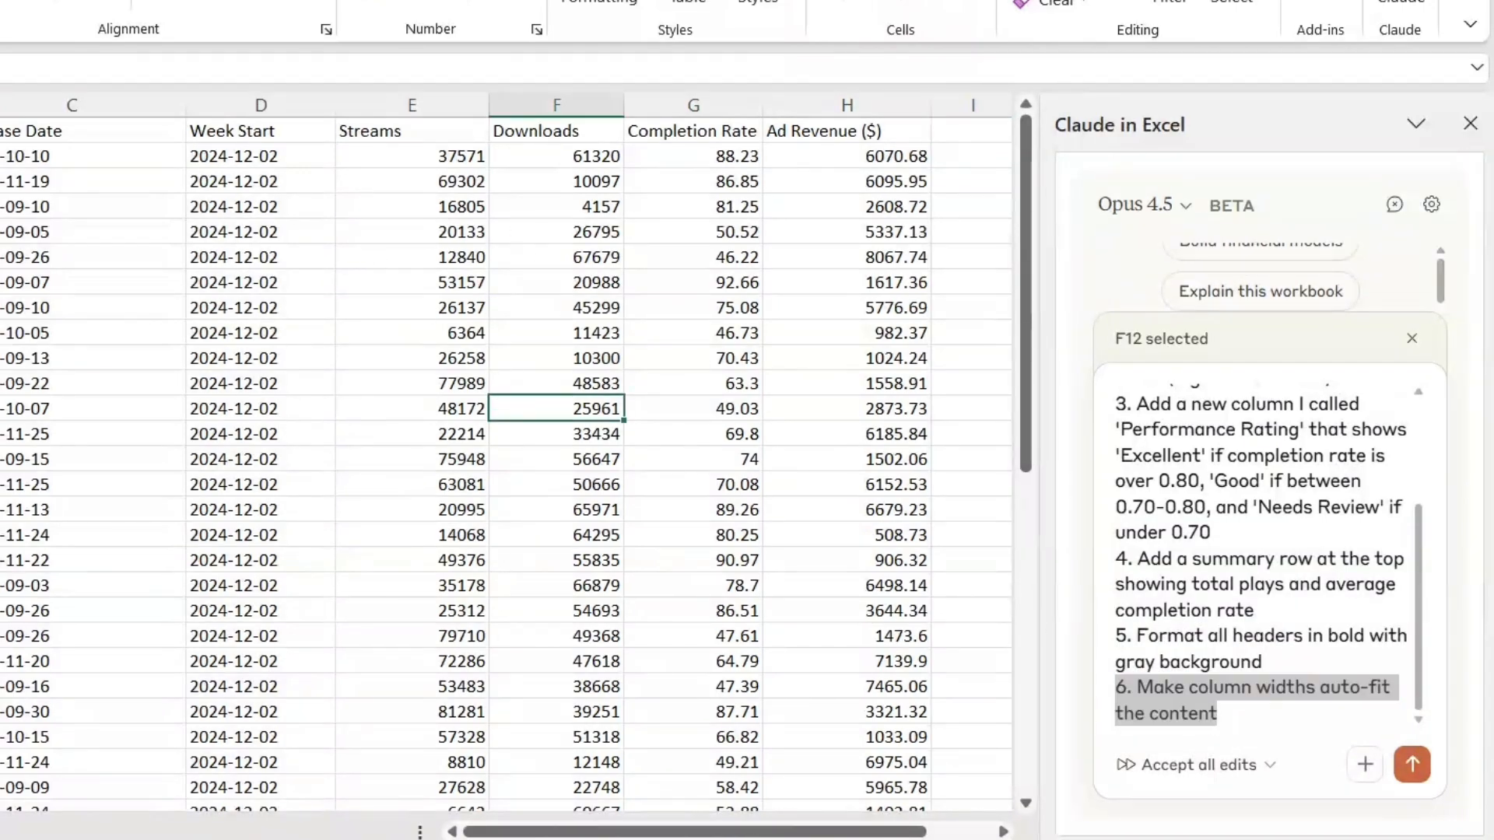
Step: Submit the podcast report prompt to Claude and inspect the updated Weekly_Podcast_Performance sheet
click(1412, 764)
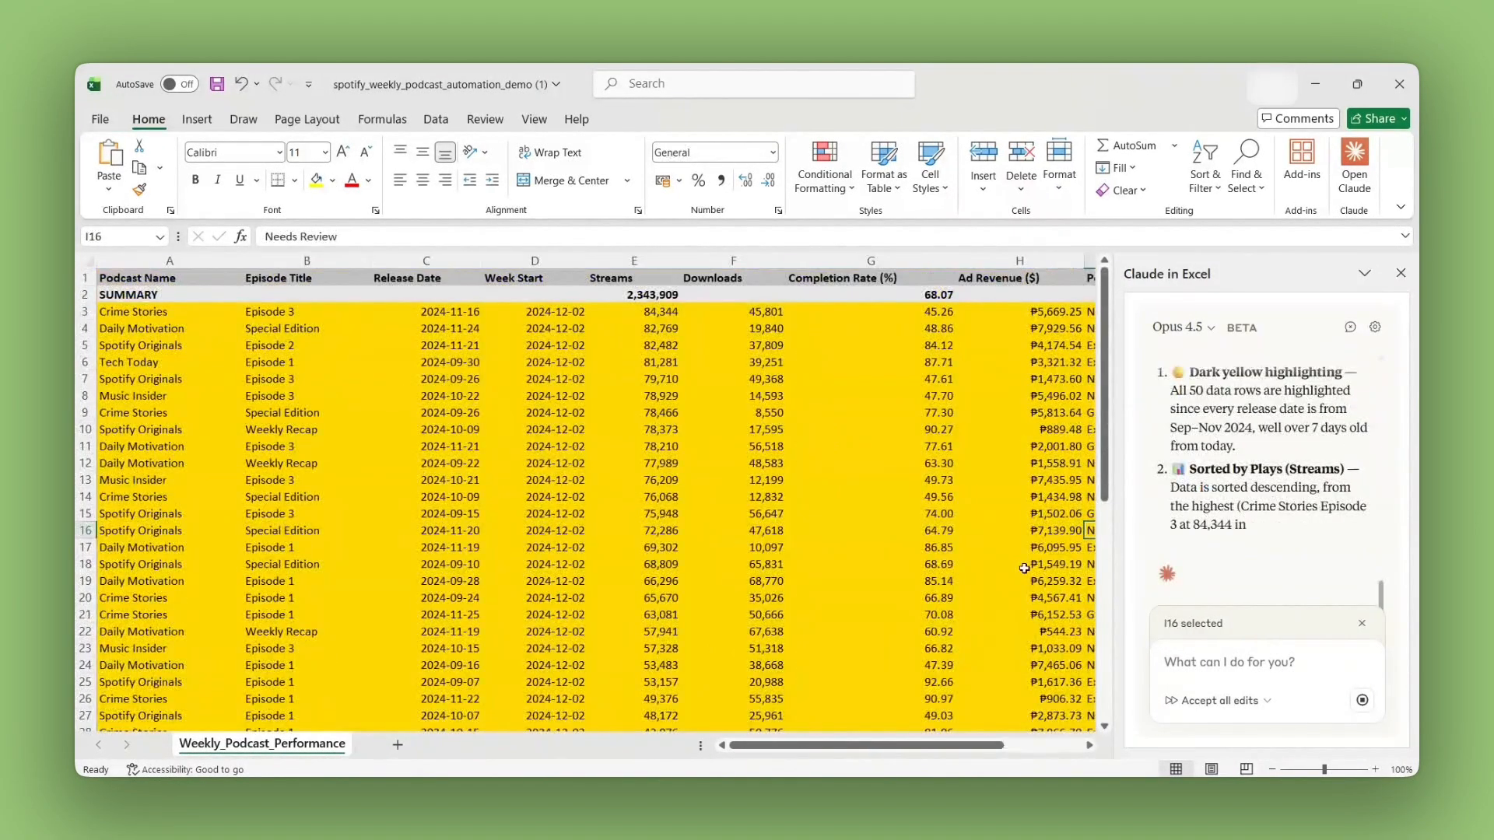
scroll(377, 423, down, 6)
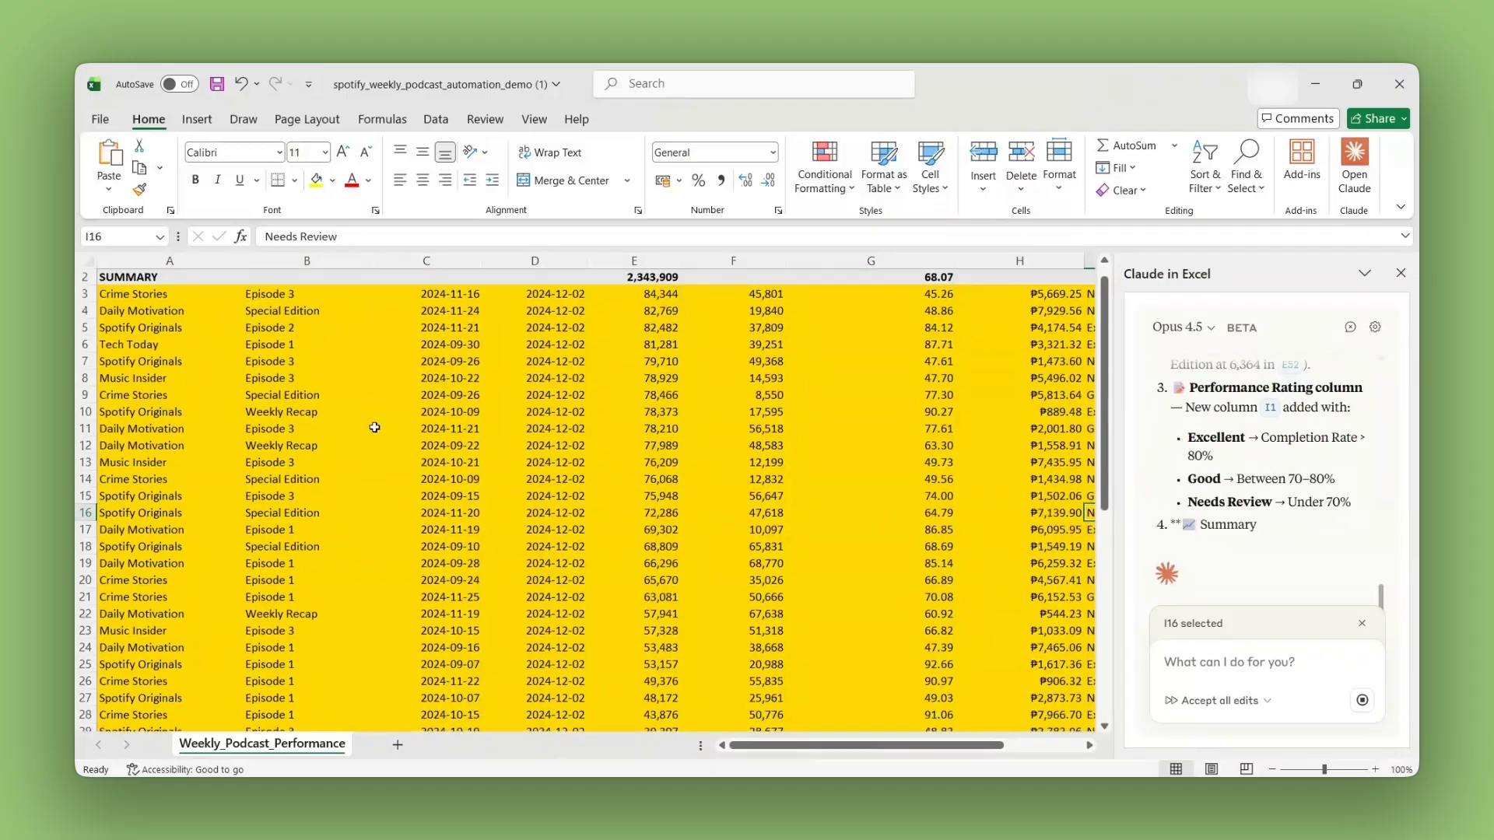
scroll(517, 474, up, 1)
click(609, 385)
scroll(609, 387, up, 5)
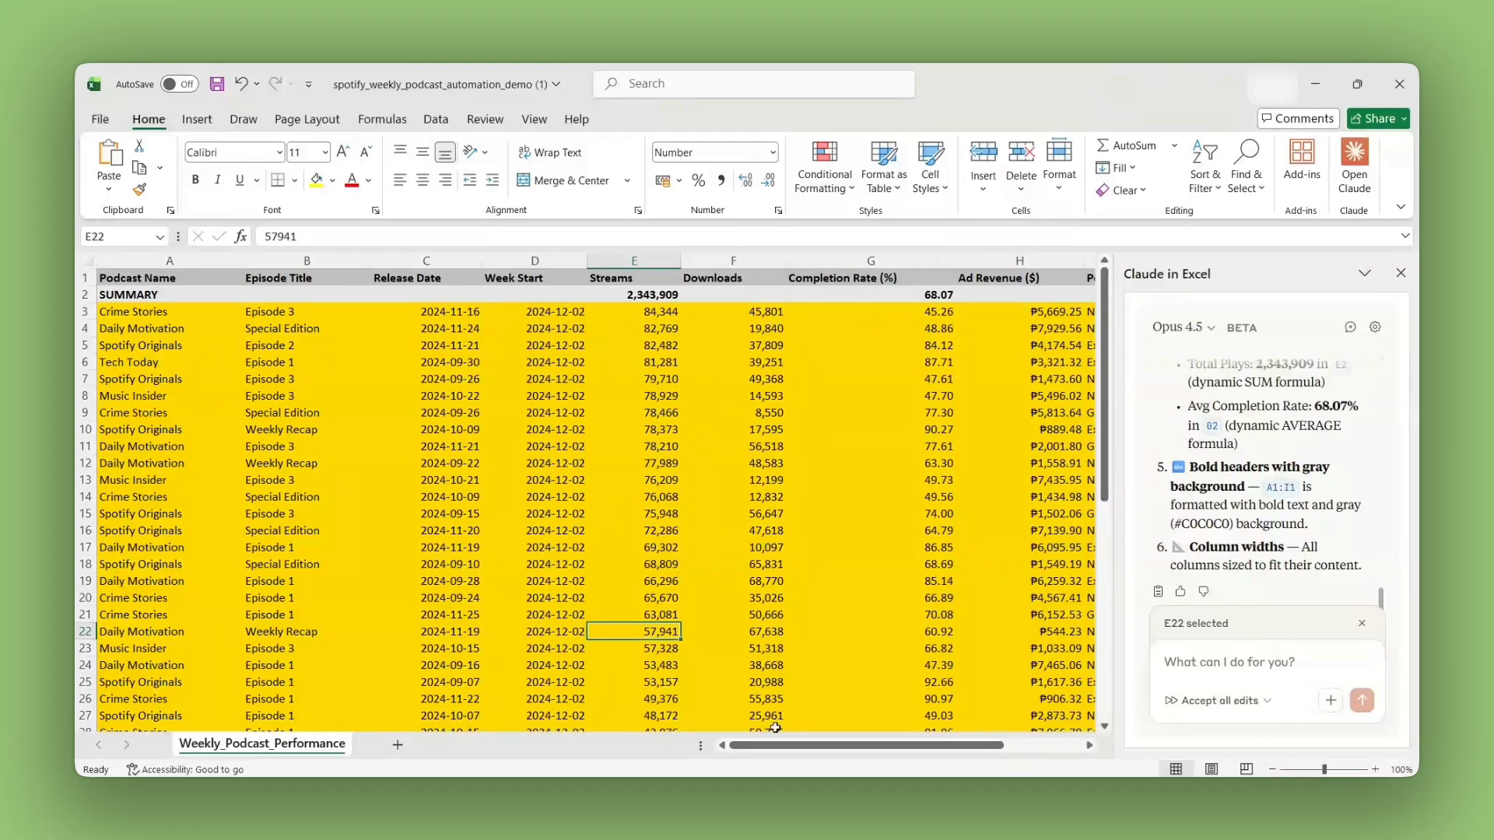
Step: Inspect the new Performance Rating column, the Streams total formula and the summary row label in the podcast report
drag(814, 751, 1004, 752)
click(831, 277)
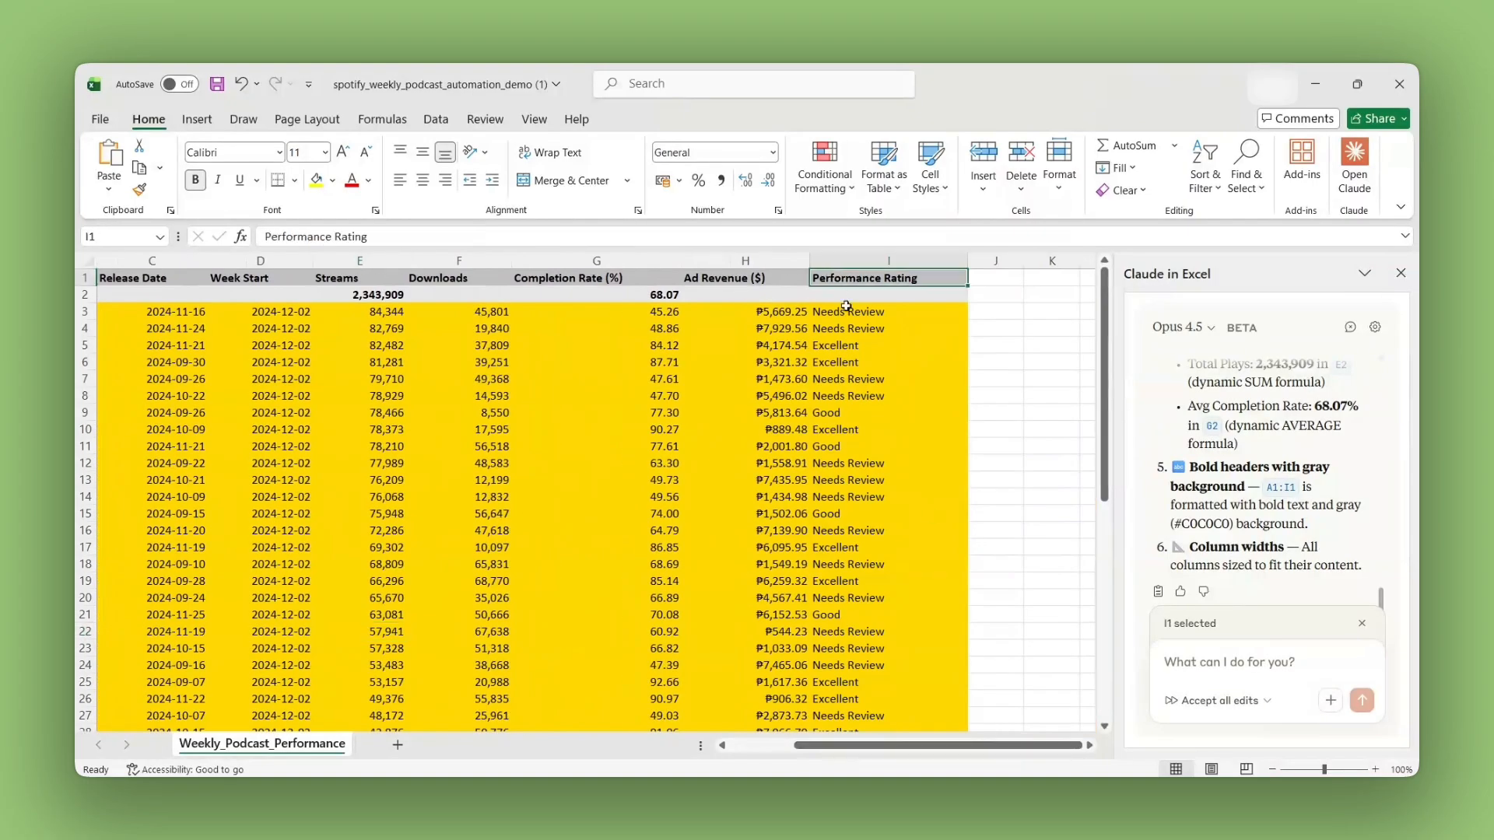
click(376, 294)
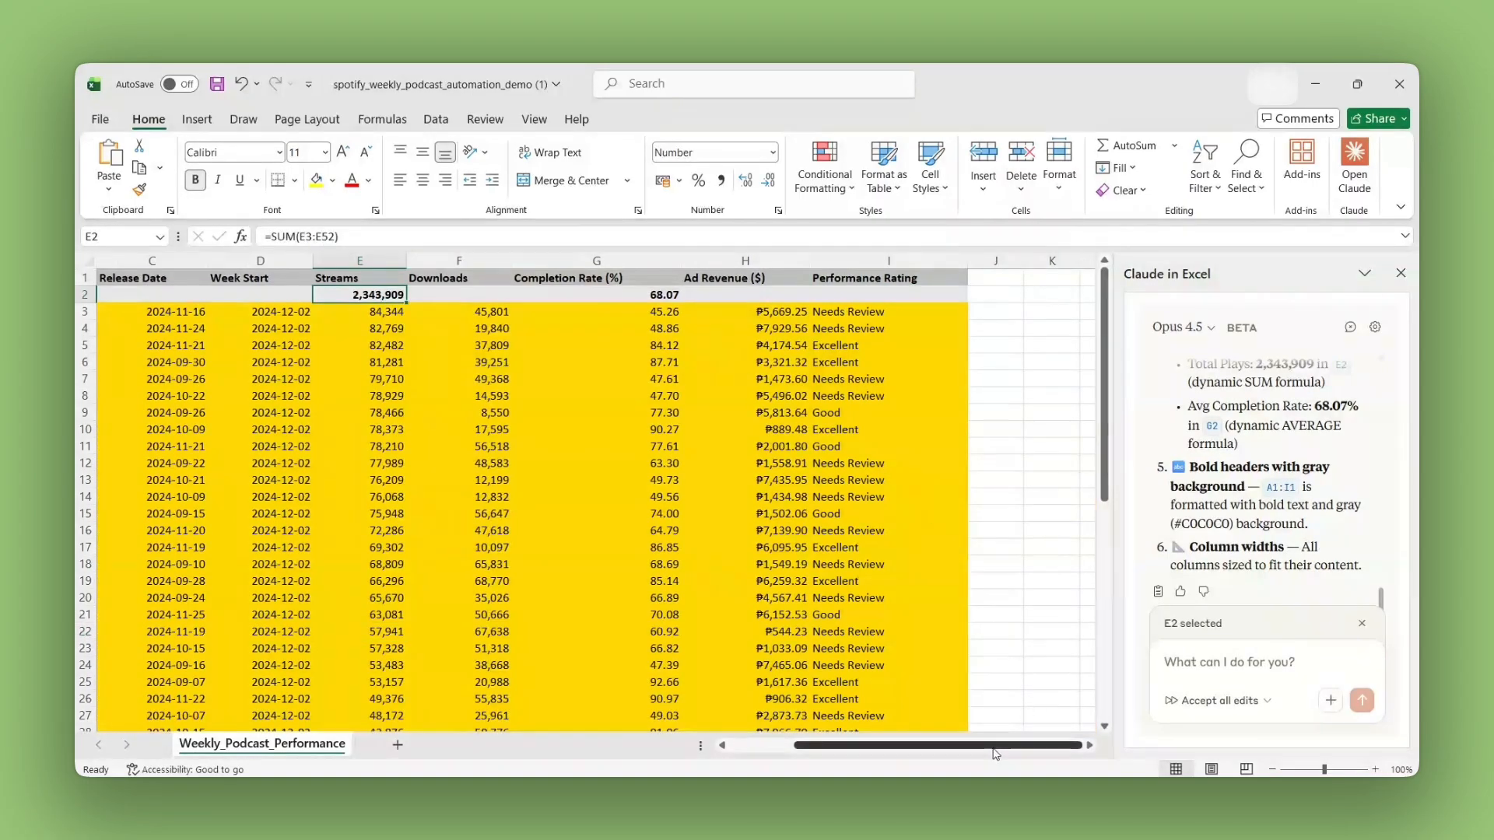
drag(934, 746, 868, 746)
click(124, 294)
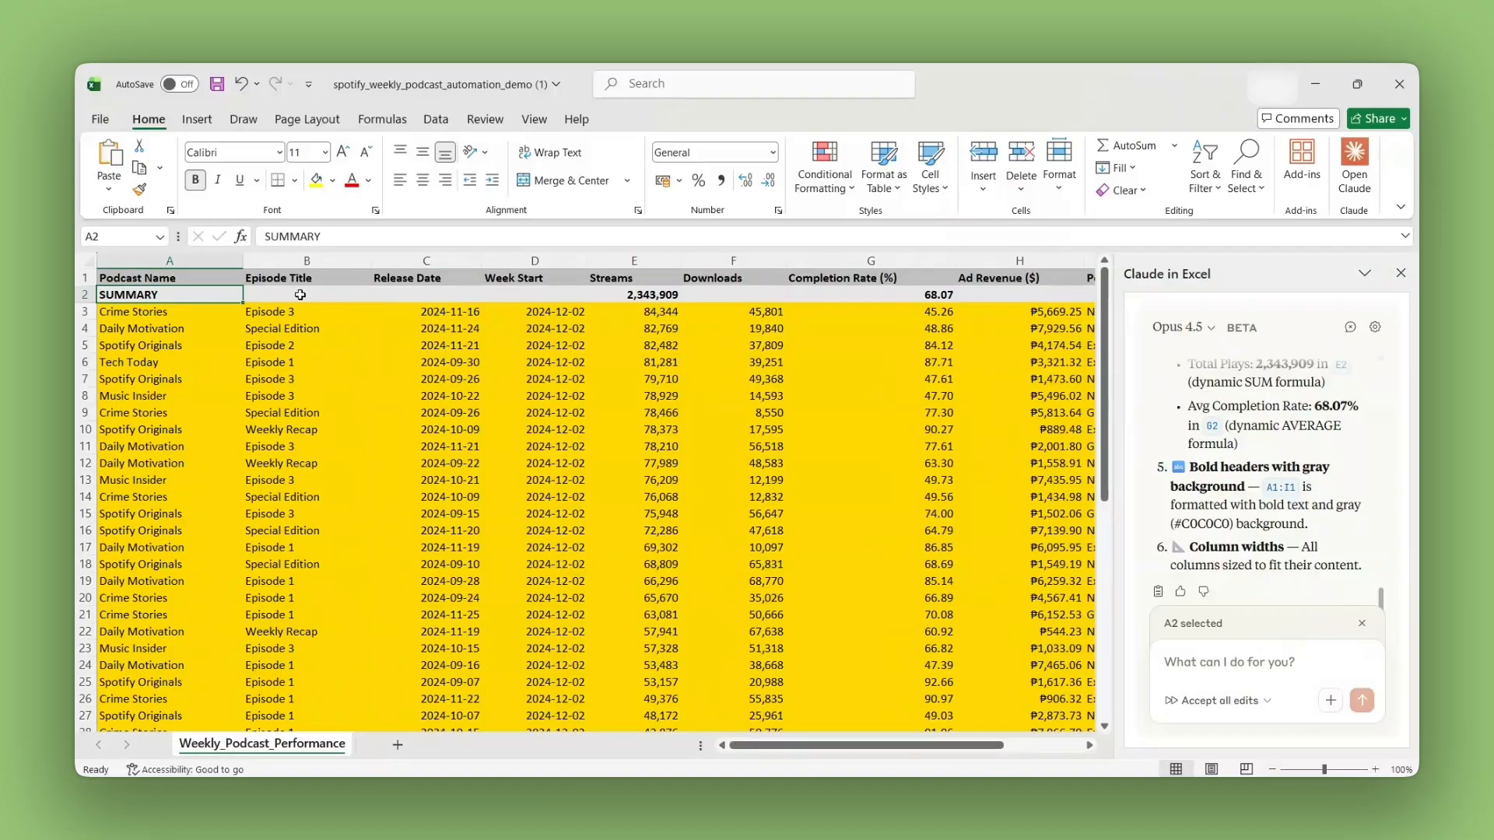
Step: Look through the podcast data rows to check the dark yellow highlighting and the descending sort by Streams
scroll(817, 377, down, 7)
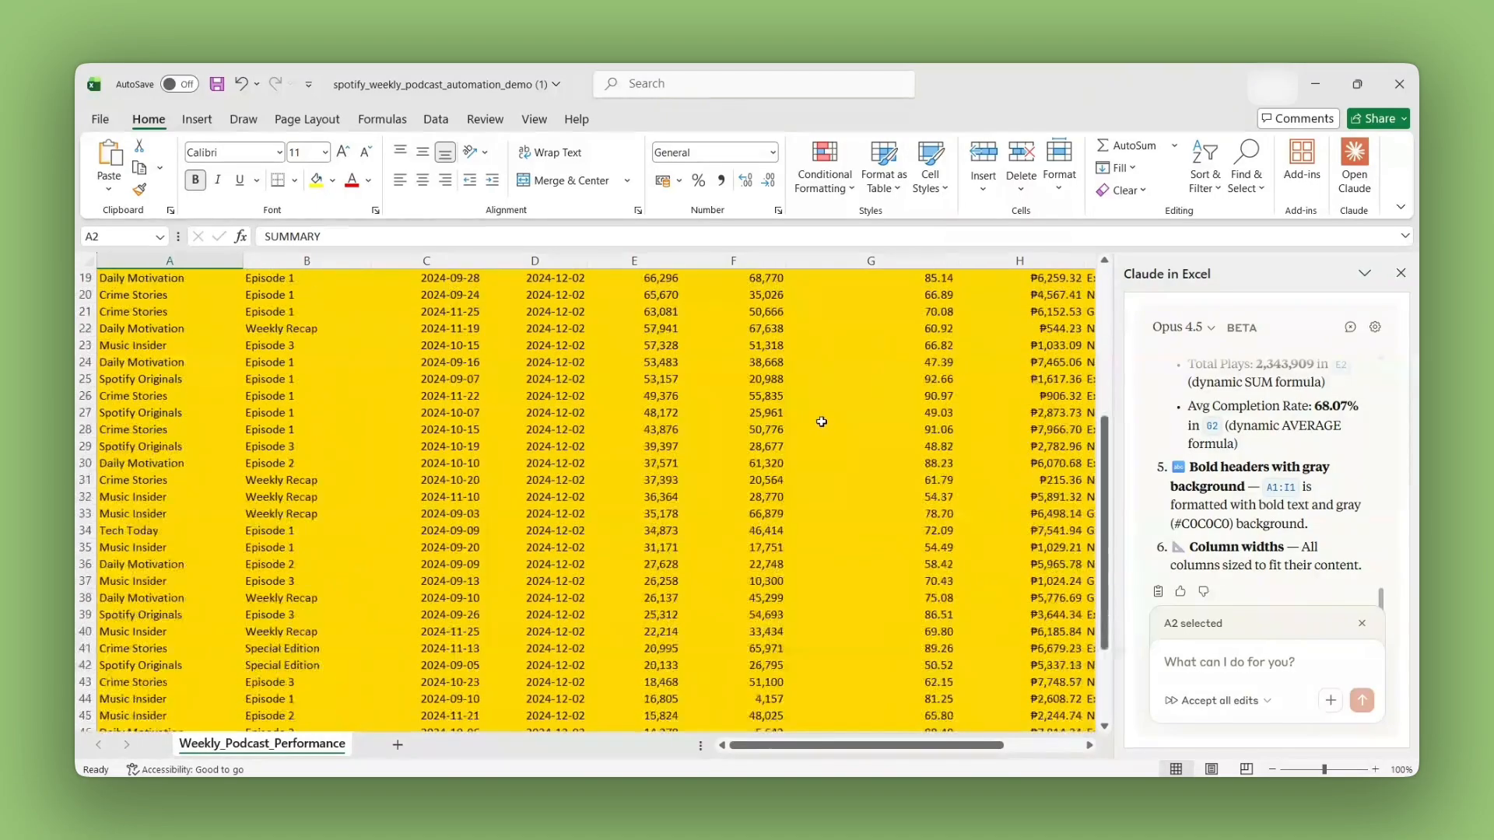
scroll(824, 428, down, 3)
scroll(825, 428, up, 10)
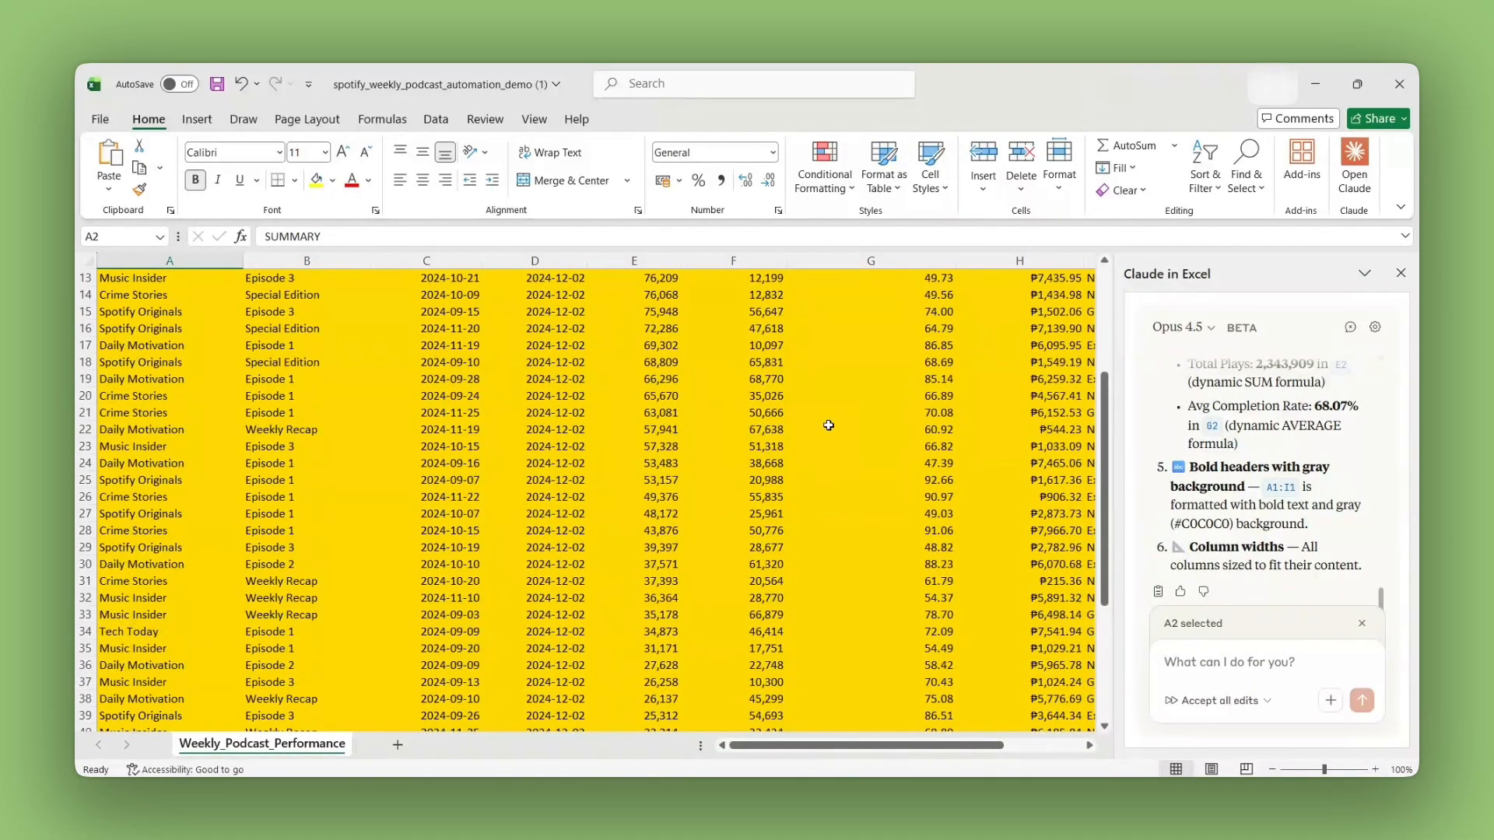
click(652, 461)
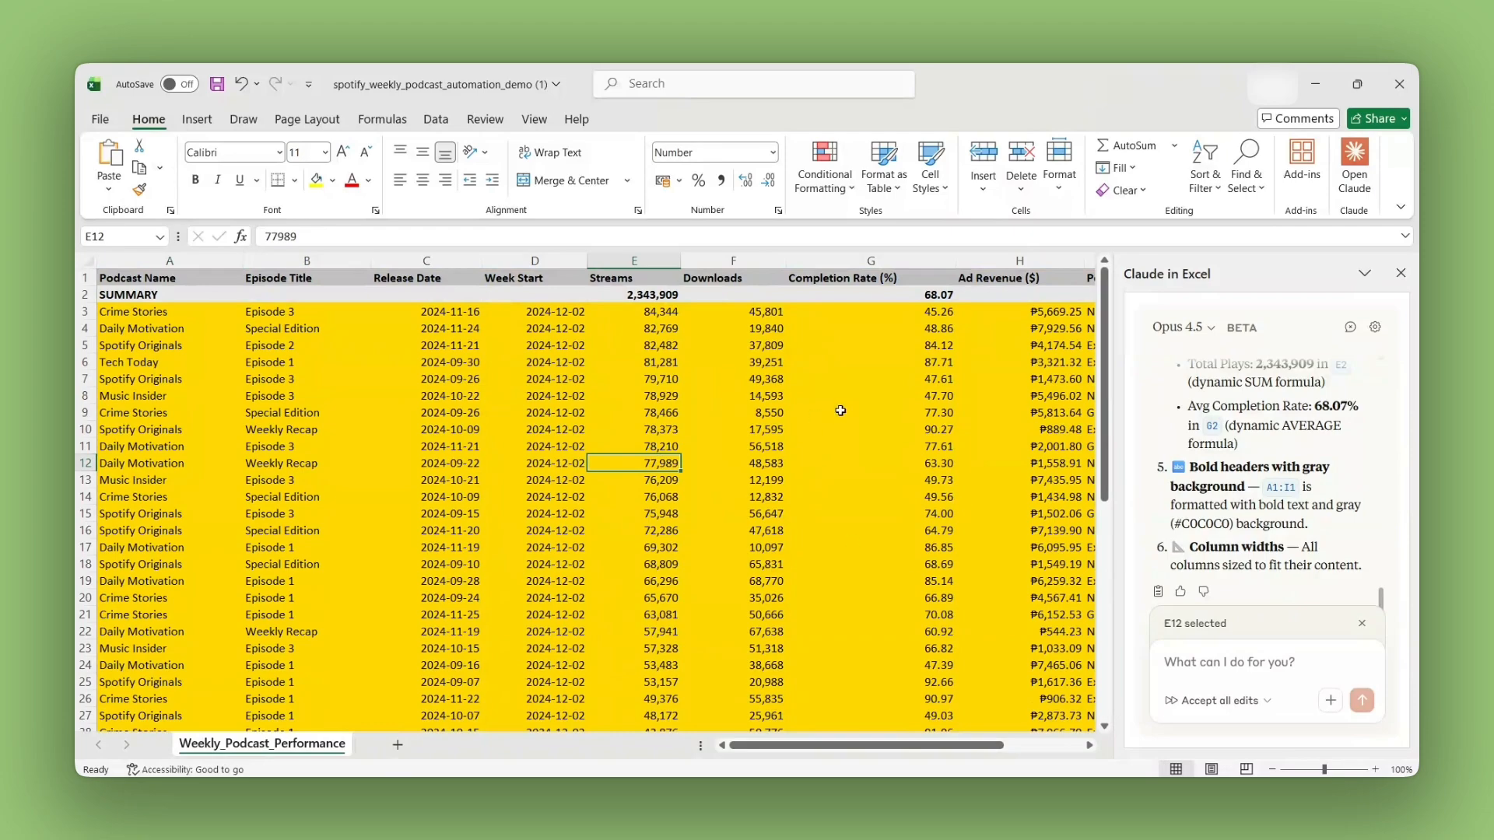
scroll(840, 410, down, 1)
scroll(1297, 515, up, 4)
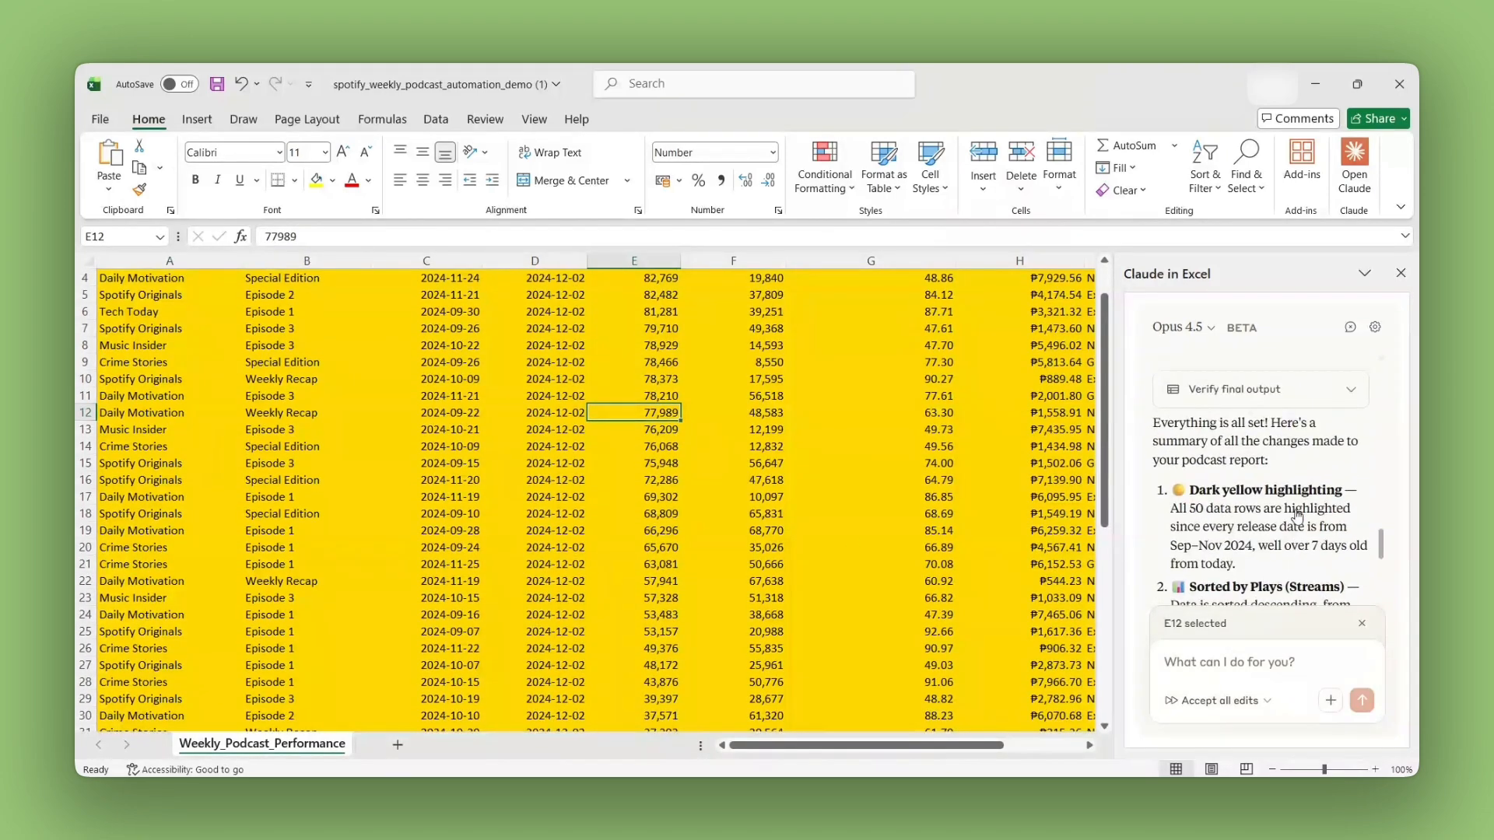
Step: Review Claude's summary of the changes, including the Performance Rating thresholds, against the Completion Rate column
scroll(1298, 516, down, 4)
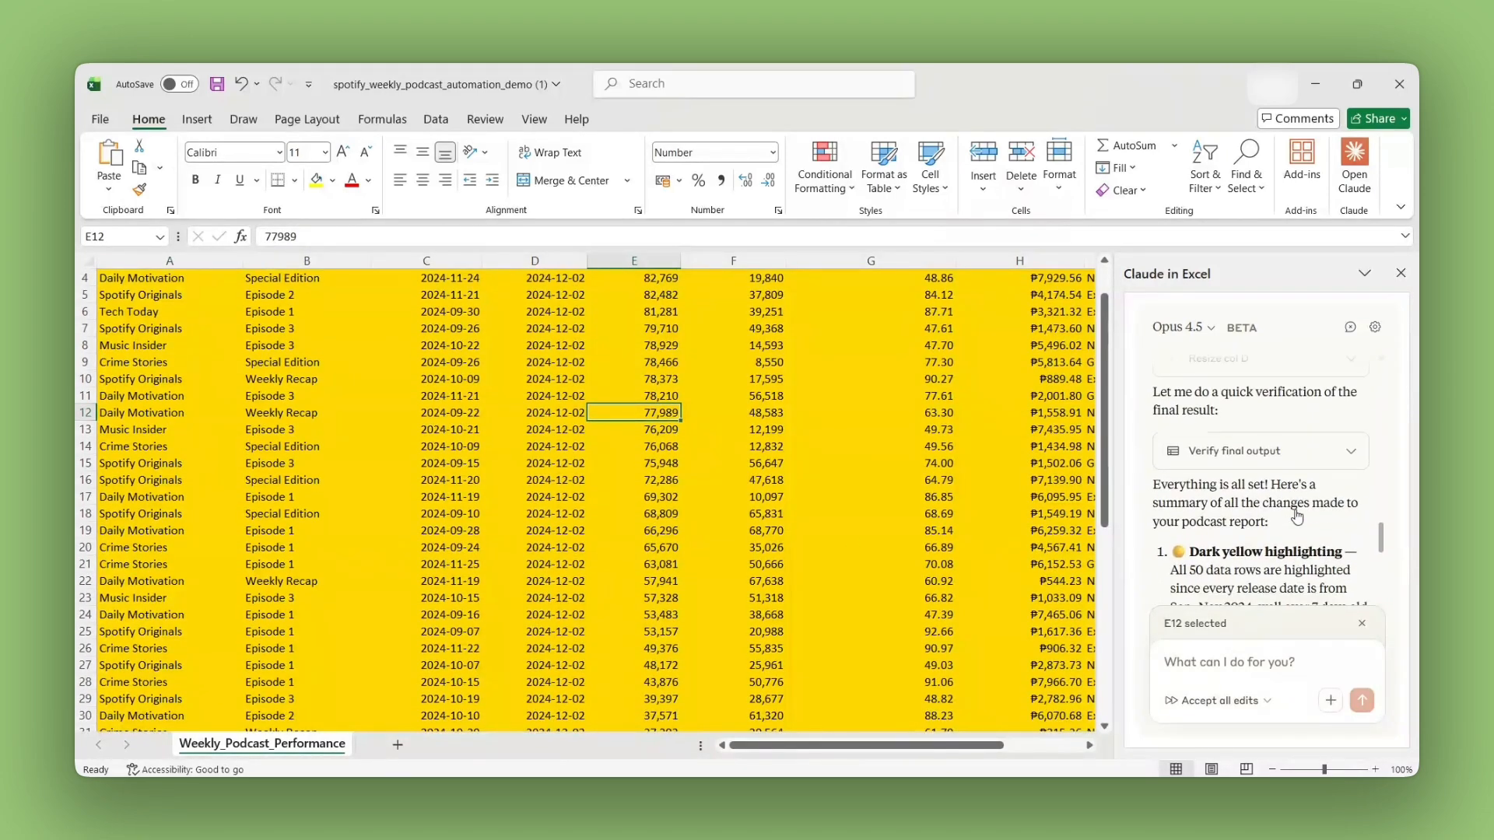
click(1219, 664)
scroll(872, 545, up, 1)
click(838, 532)
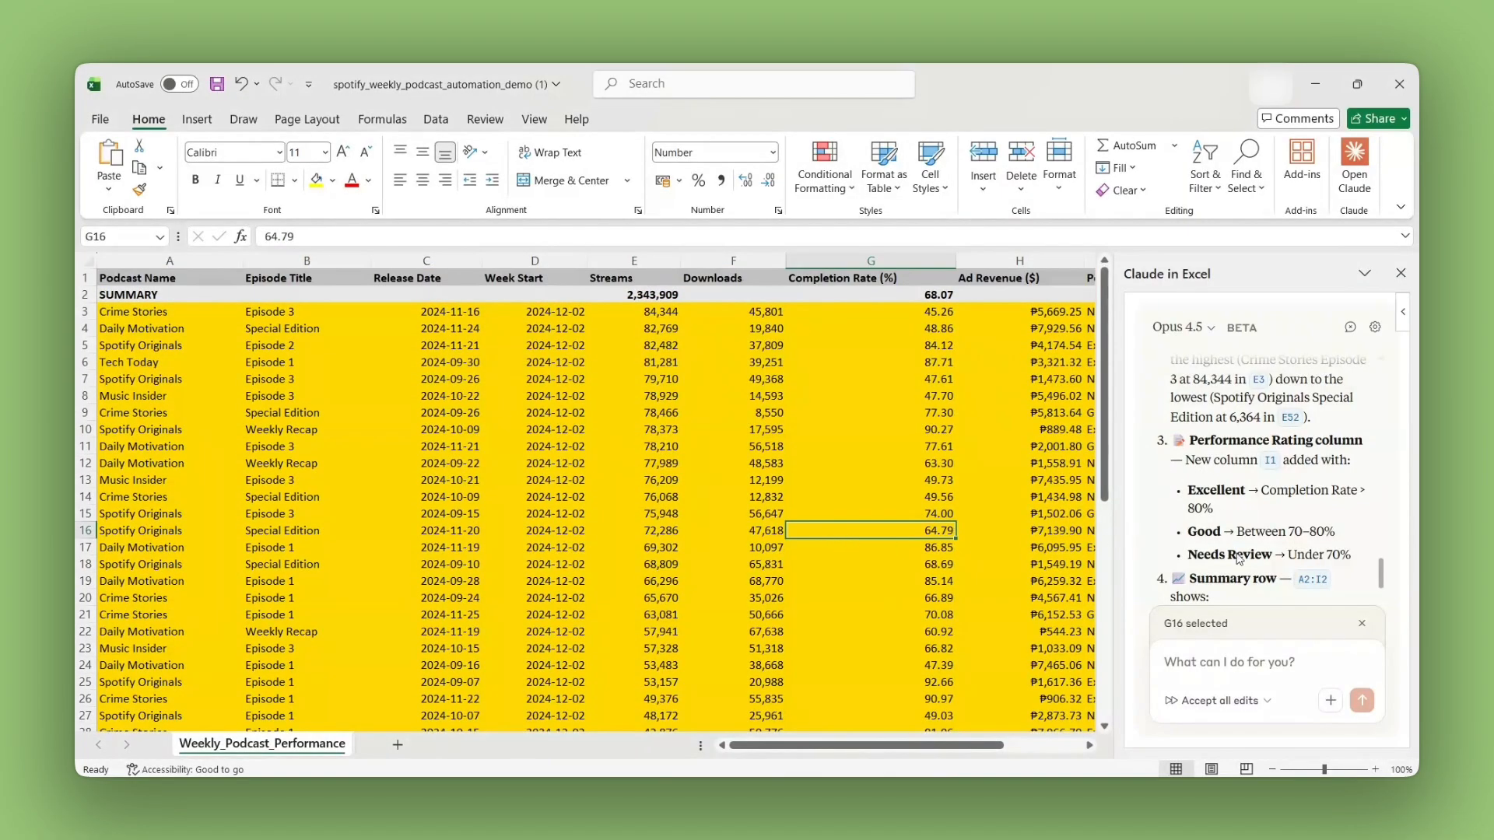
scroll(1245, 591, up, 5)
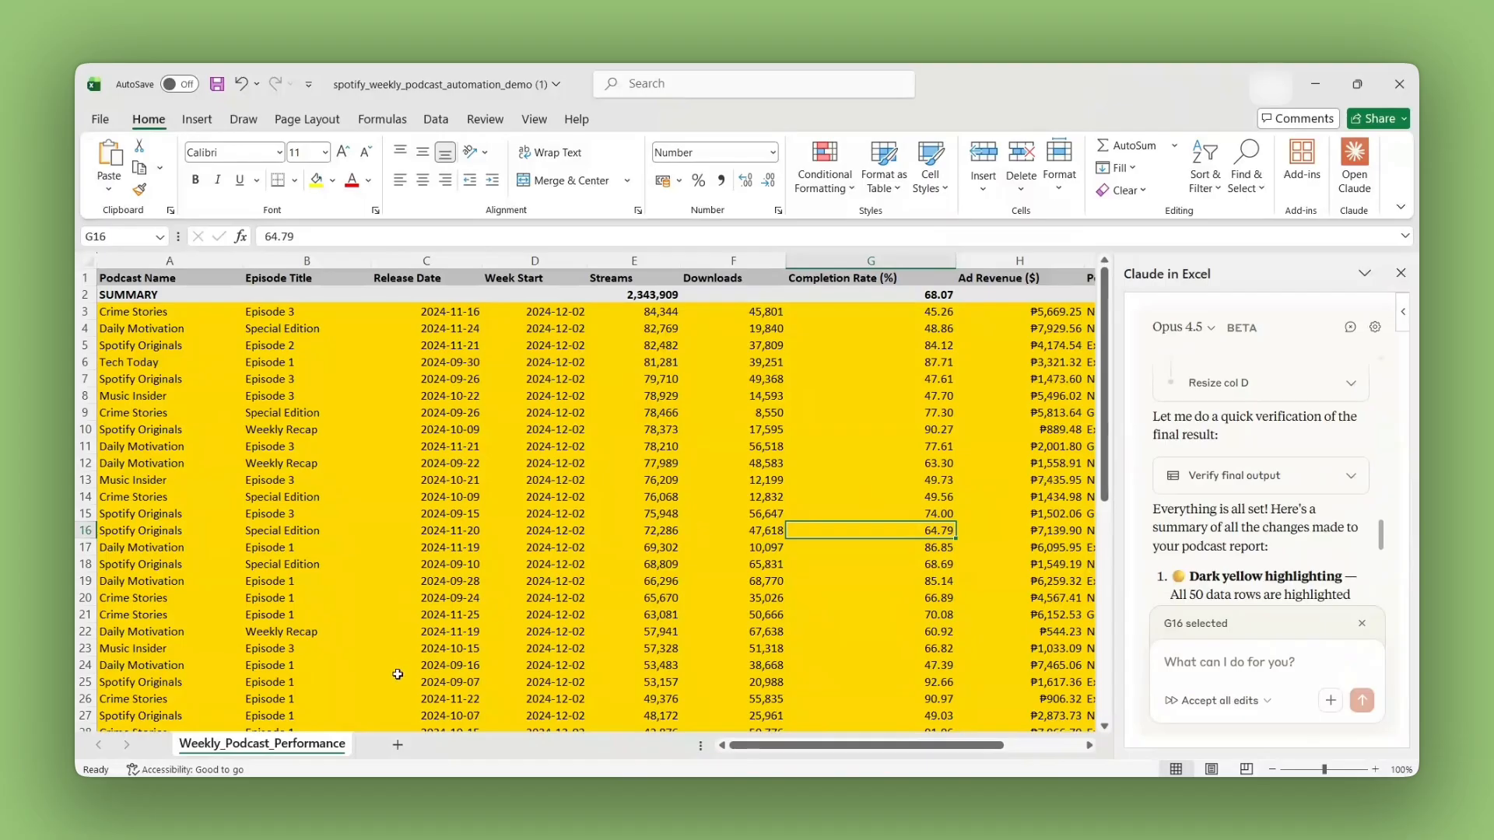
Step: Add a new blank worksheet to the podcast workbook
click(398, 751)
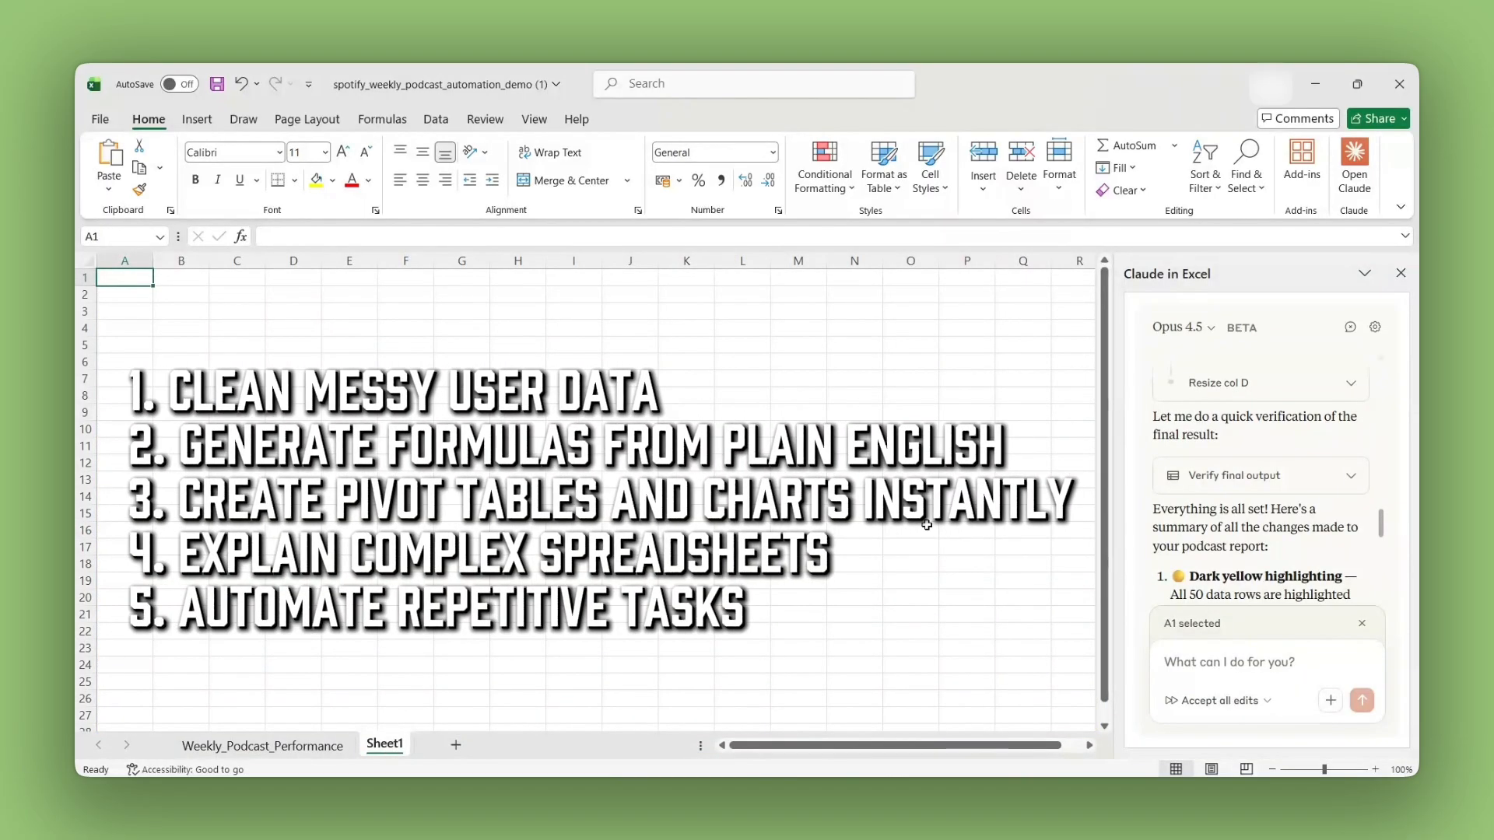